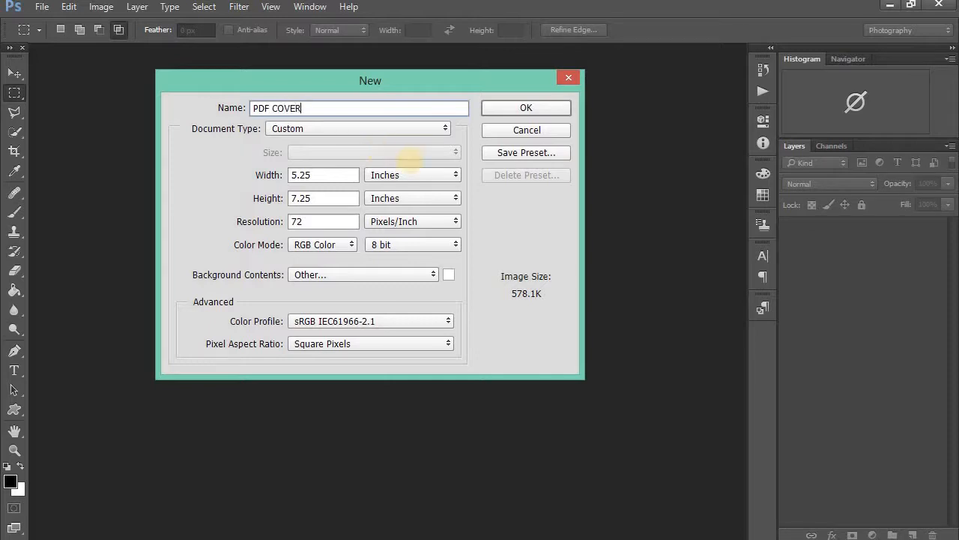
Create a new document named PDF COVER, 5.25 by 7.25 inches, at 72 pixels/inch in 8-bit RGB Color
click(241, 177)
key(Tab)
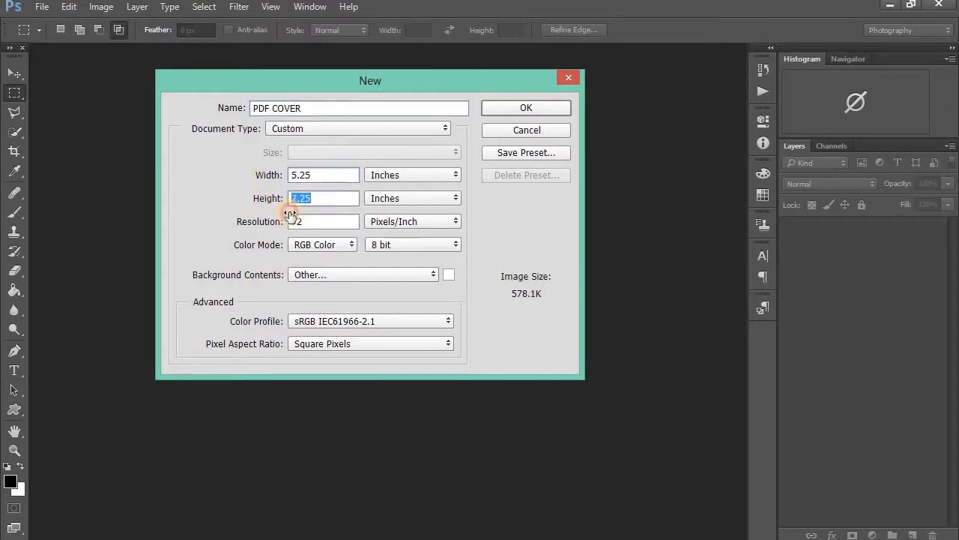
click(240, 223)
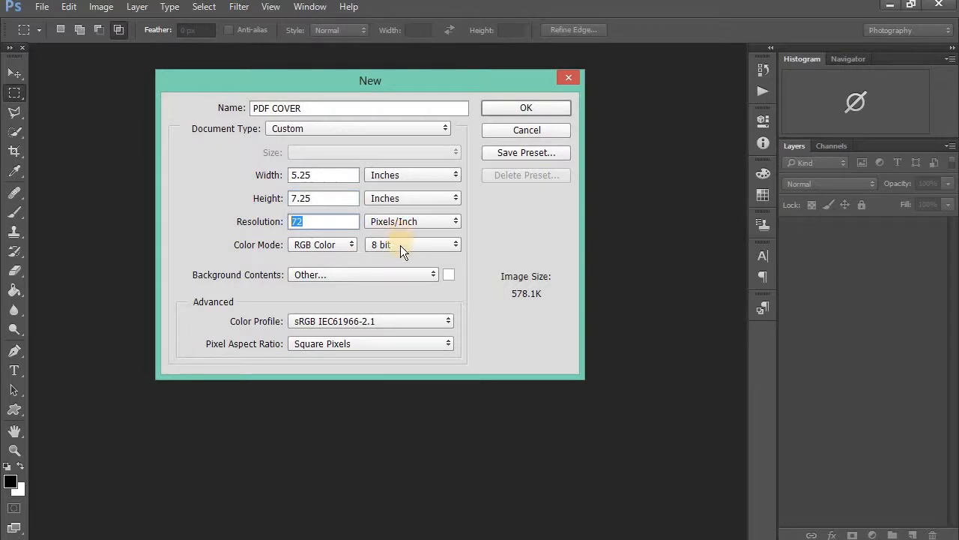
click(527, 109)
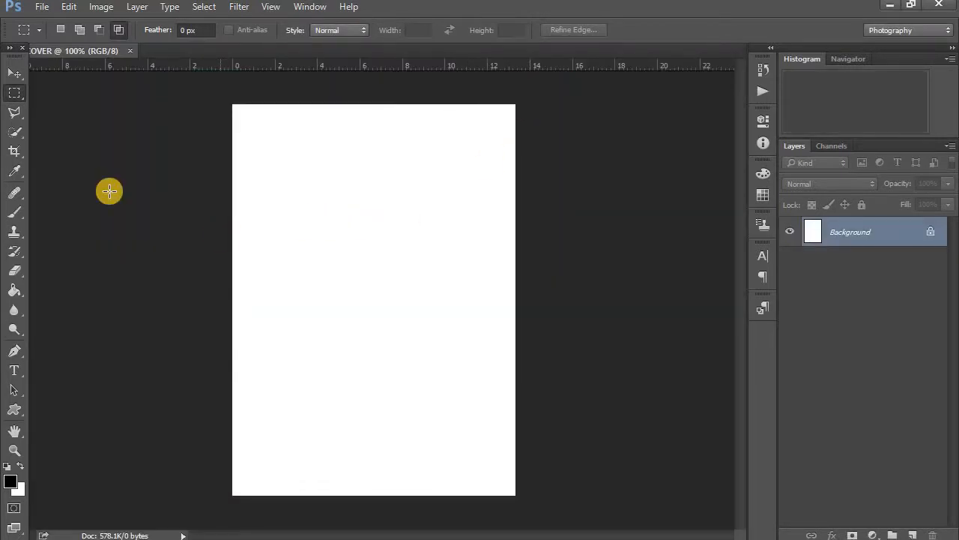
Draw a filled rectangle about 384 by 225 px across the full width of the page's upper part
click(12, 411)
click(64, 409)
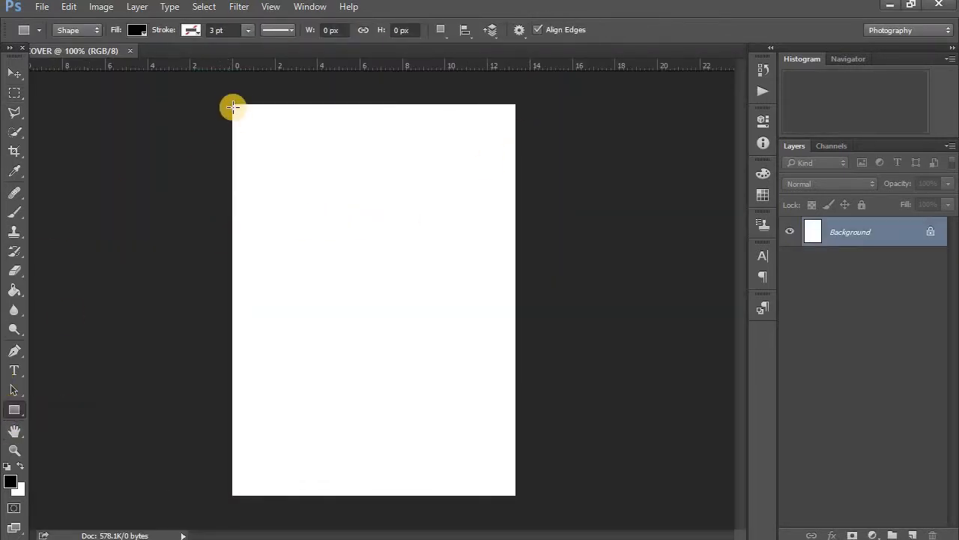
mouse_move(232, 107)
mouse_down()
mouse_move(359, 187)
mouse_move(516, 266)
mouse_move(522, 279)
mouse_up()
click(719, 111)
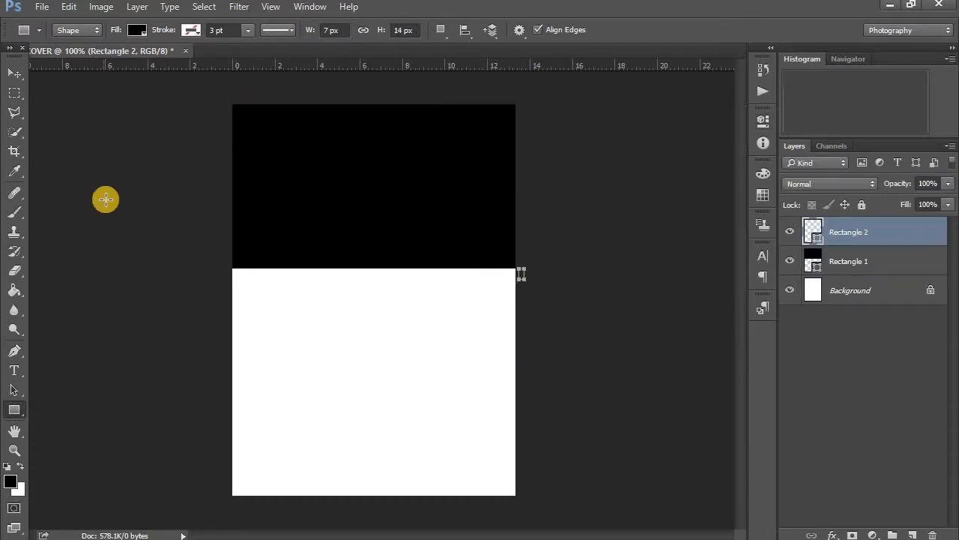
Change the fill of the large rectangle, Rectangle 1, to medium blue 4c69e5
click(136, 30)
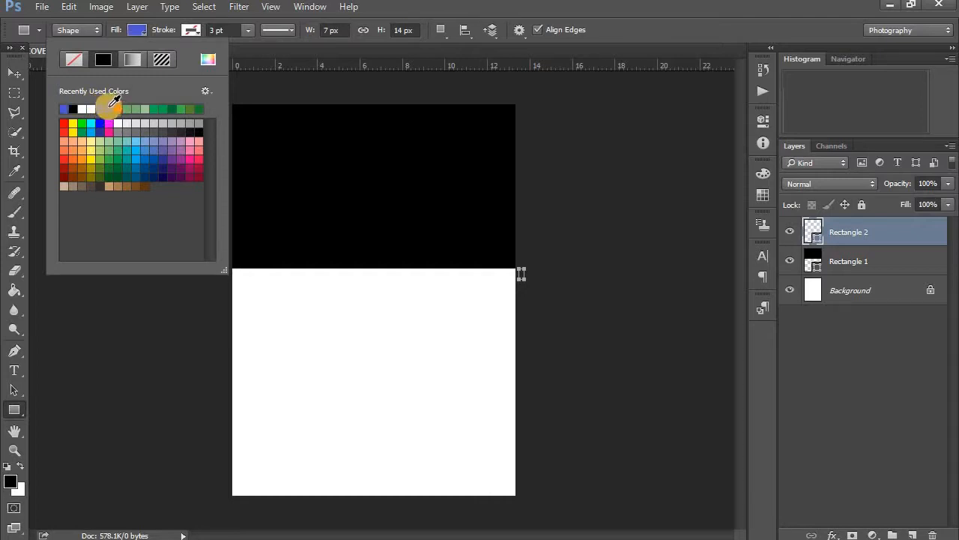
double_click(814, 261)
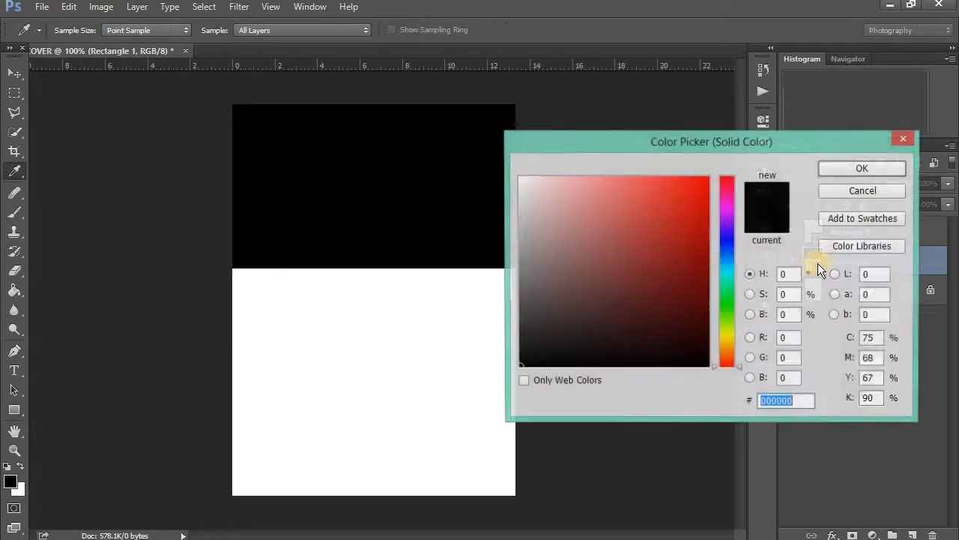
click(720, 247)
mouse_move(660, 221)
mouse_down()
mouse_move(651, 203)
mouse_move(627, 197)
mouse_move(645, 196)
mouse_up()
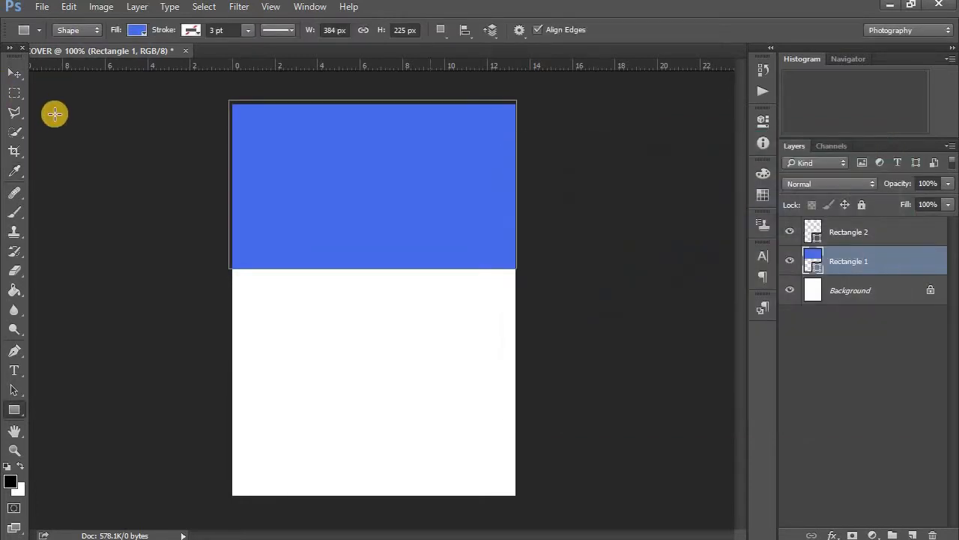
Rotate the blue rectangle to about -48° and enlarge it to about 148% width and 152% height
click(305, 160)
key(v)
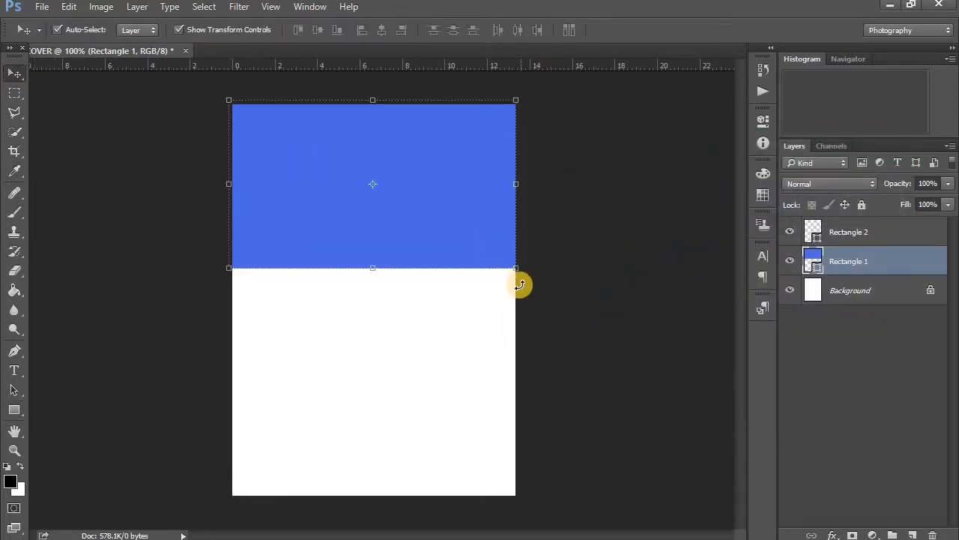
drag(536, 257, 560, 190)
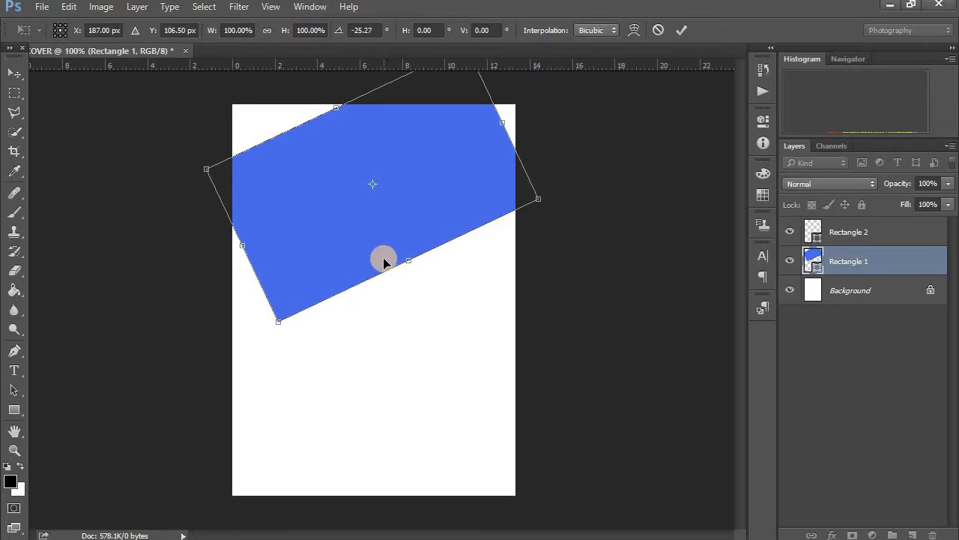
key(ctrl+minus)
key(ctrl+minus)
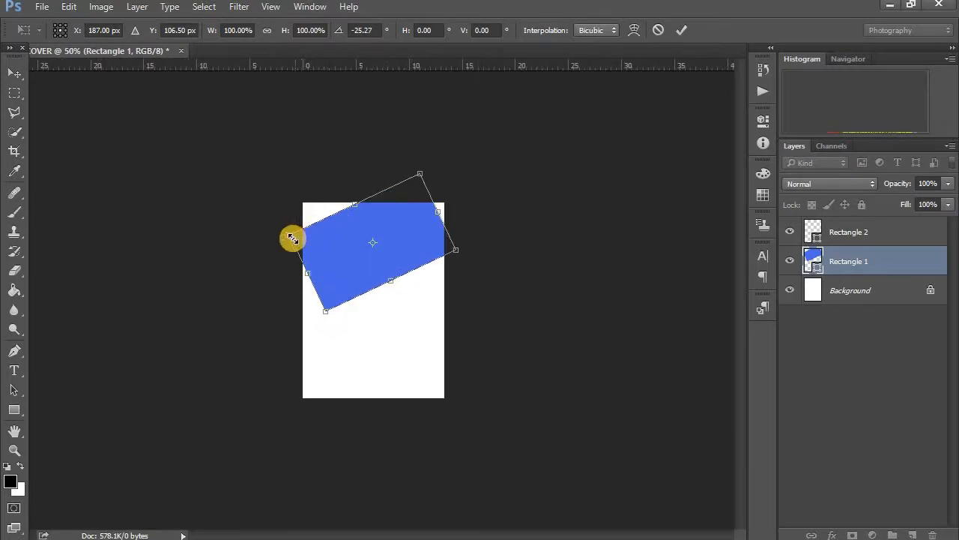
drag(292, 238, 237, 229)
drag(459, 246, 452, 207)
drag(280, 315, 391, 315)
drag(492, 272, 496, 204)
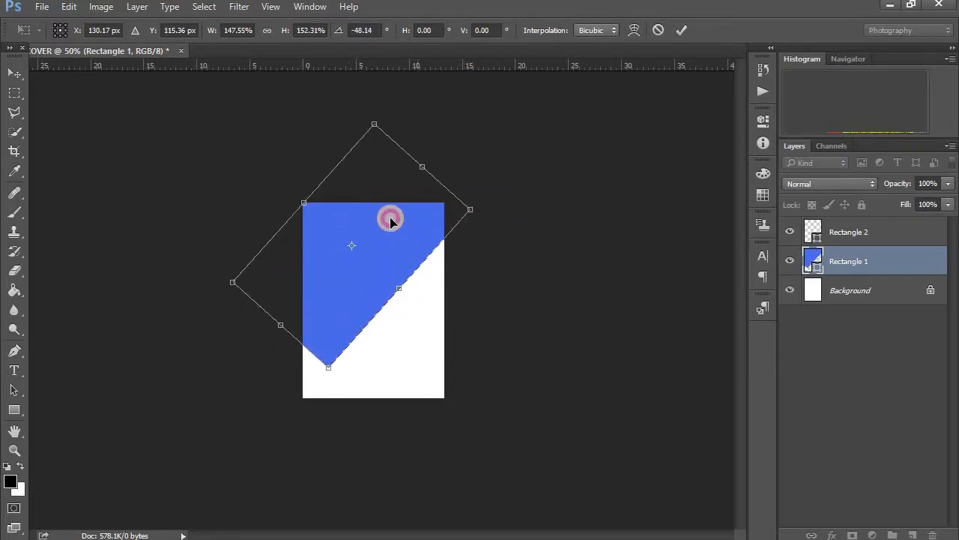
Shift the blue rectangle over the page's upper-left corner, scaling it to about 156% by 164% and rotating it to about -44°
drag(390, 217, 410, 159)
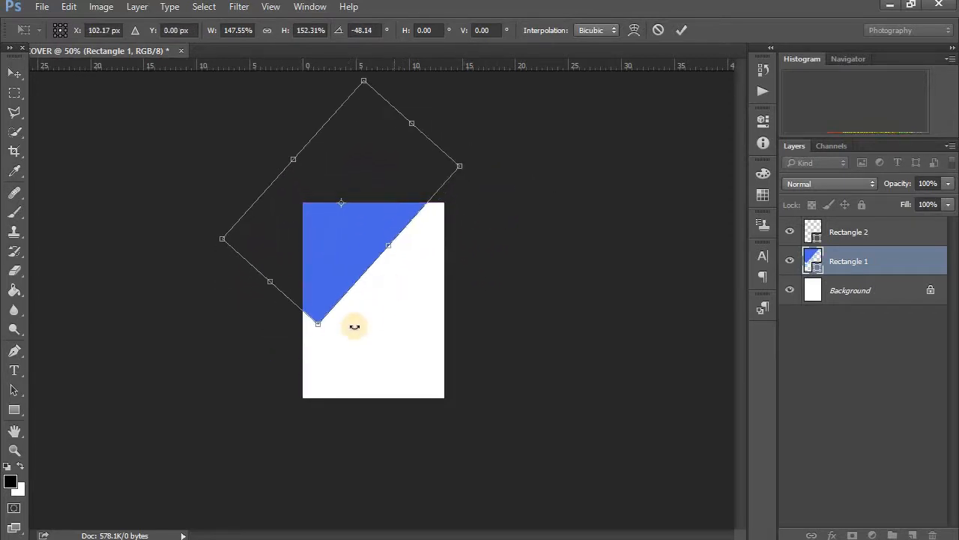
drag(330, 334, 292, 319)
drag(332, 259, 322, 265)
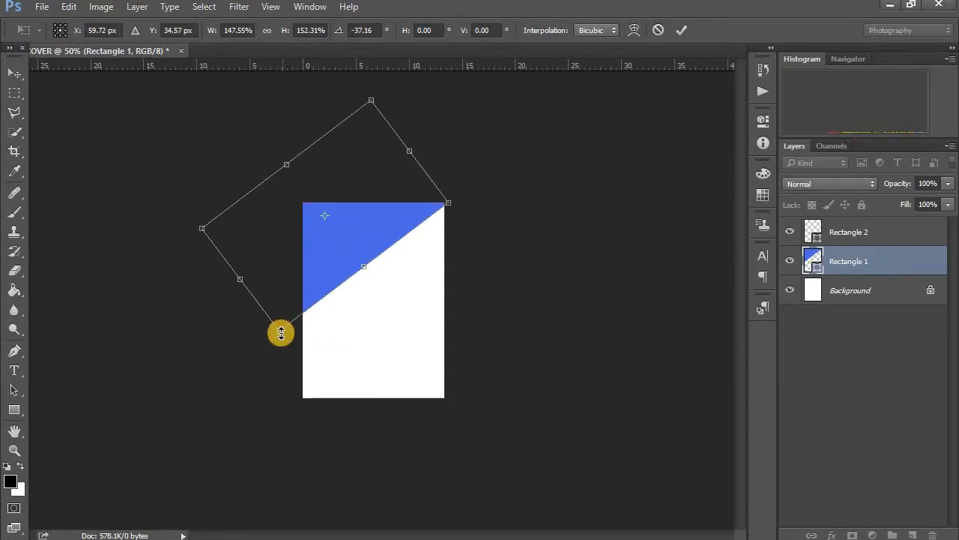
drag(281, 333, 273, 342)
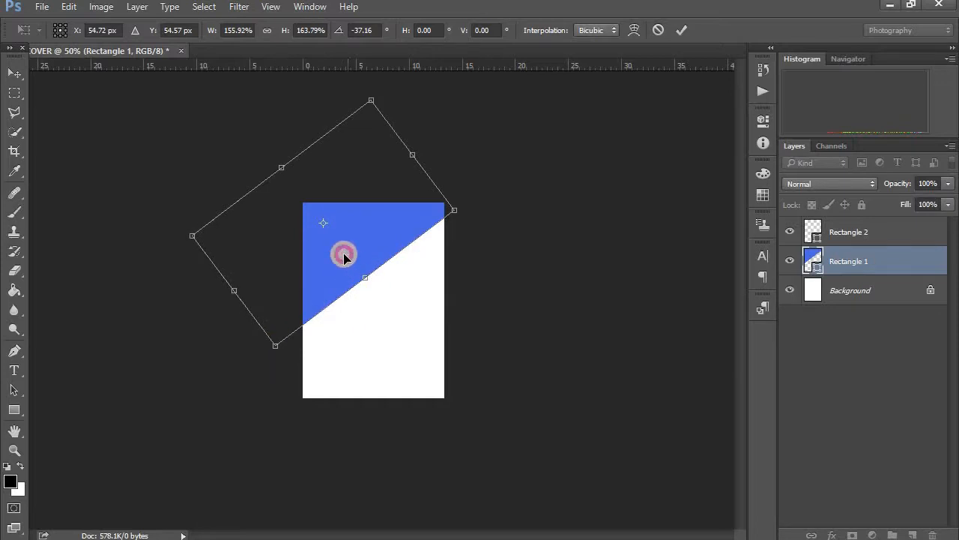
drag(307, 302, 299, 303)
drag(182, 217, 163, 241)
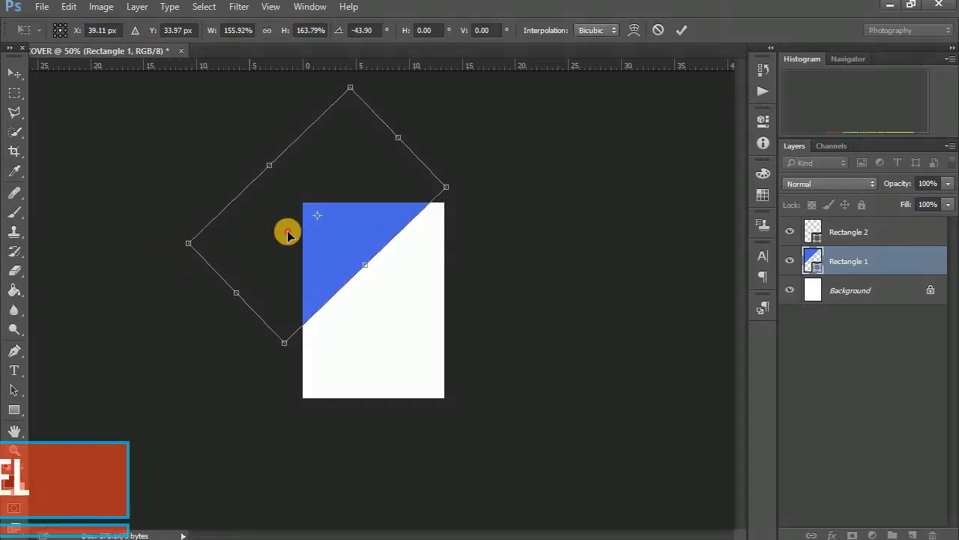
drag(285, 243, 303, 233)
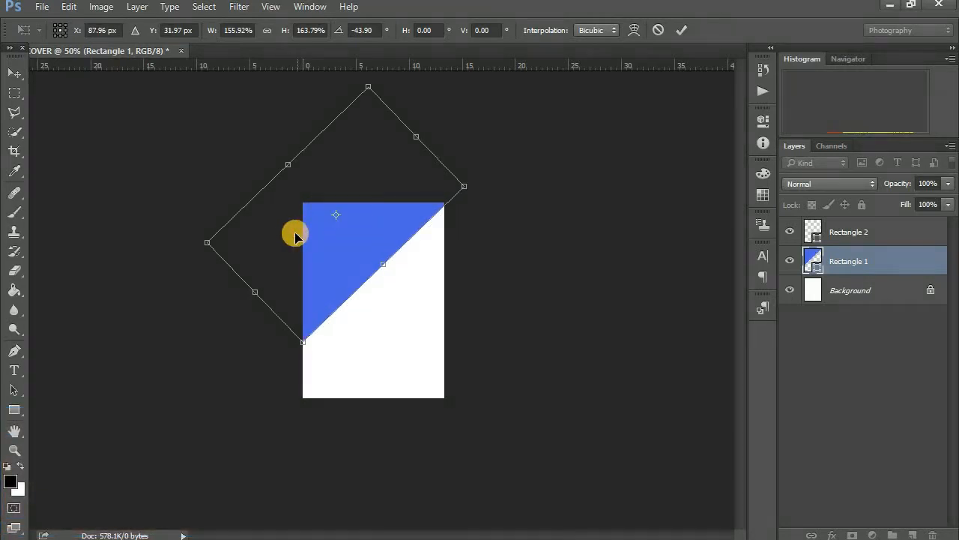
Align the blue shape's diagonal edge with the page's upper-right corner, at about X 72 px and Y 40 px, and apply the transform
key(ctrl+plus)
key(ctrl+plus)
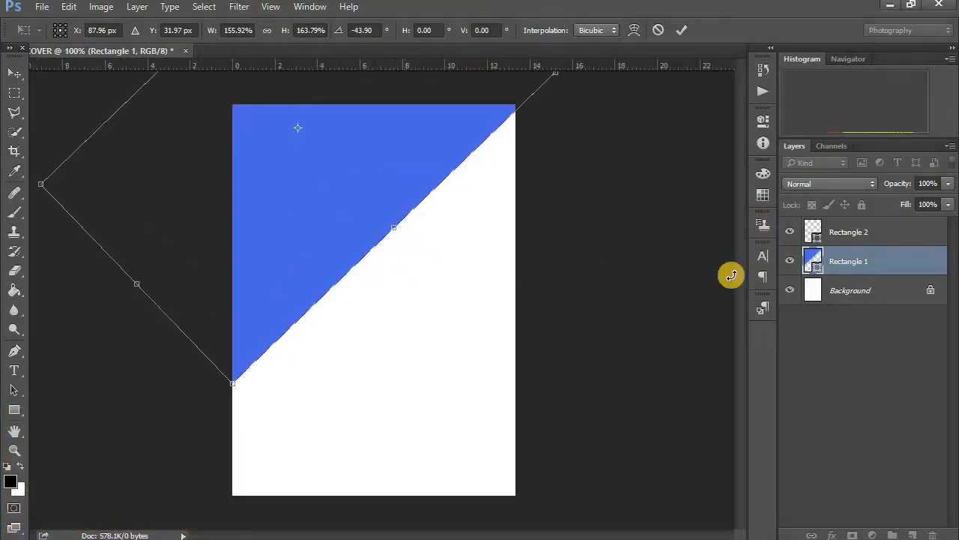
drag(468, 135, 439, 149)
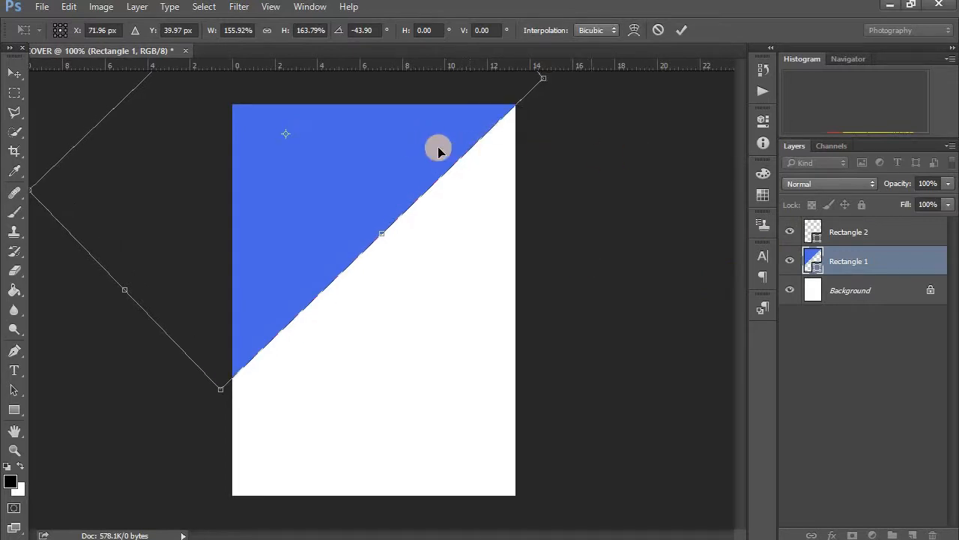
click(685, 30)
Delete the stray Rectangle 2 layer
right_click(873, 261)
drag(817, 261, 818, 247)
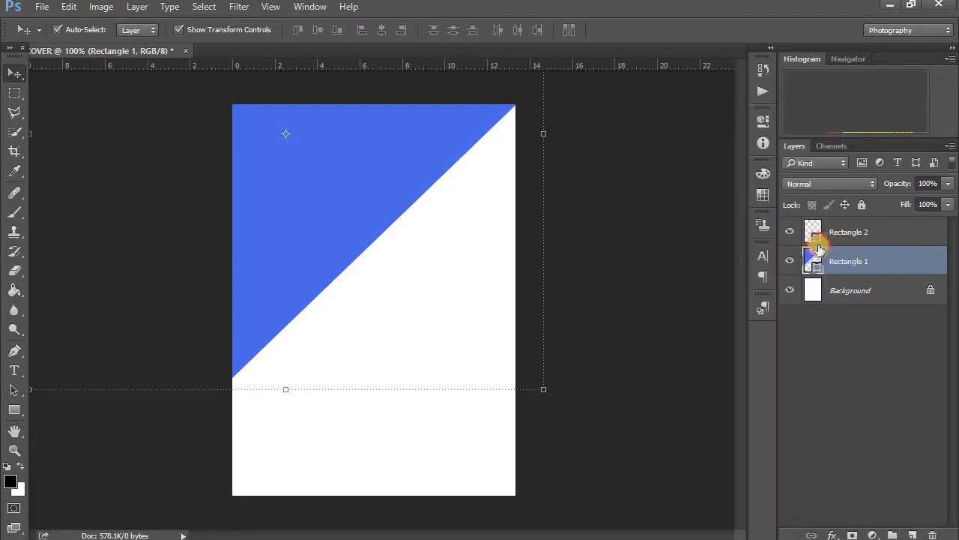
click(862, 233)
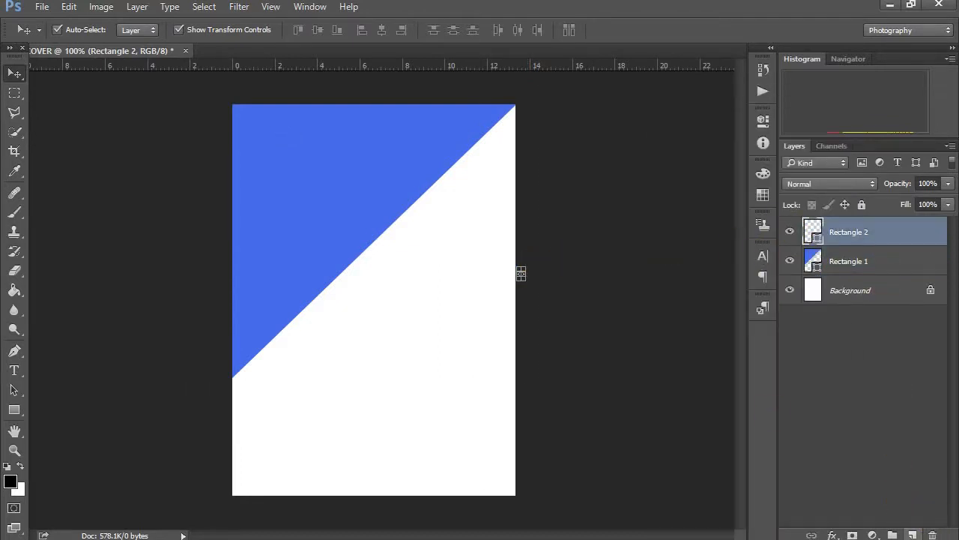
click(932, 534)
click(459, 214)
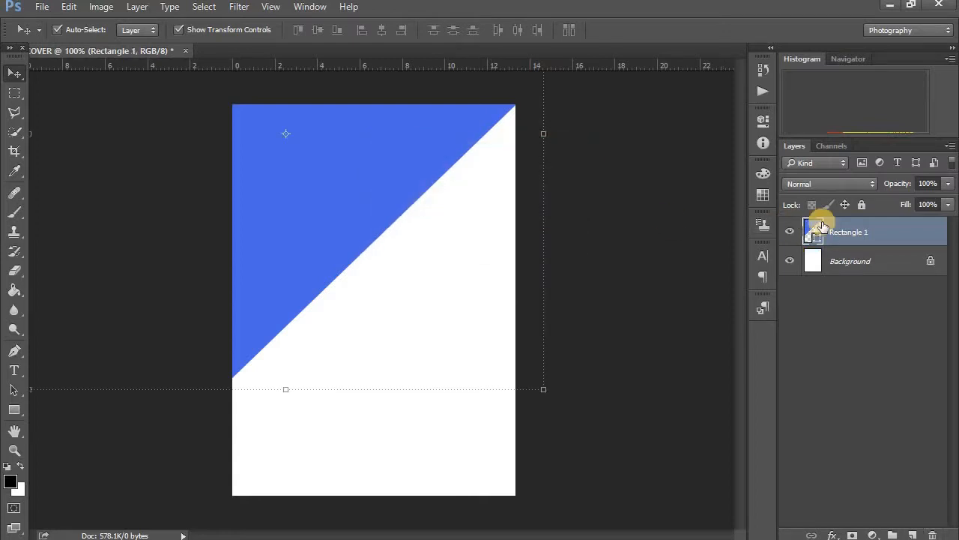
Duplicate the Rectangle 1 layer within the PDF COVER document as Rectangle 1 copy
right_click(823, 225)
click(673, 146)
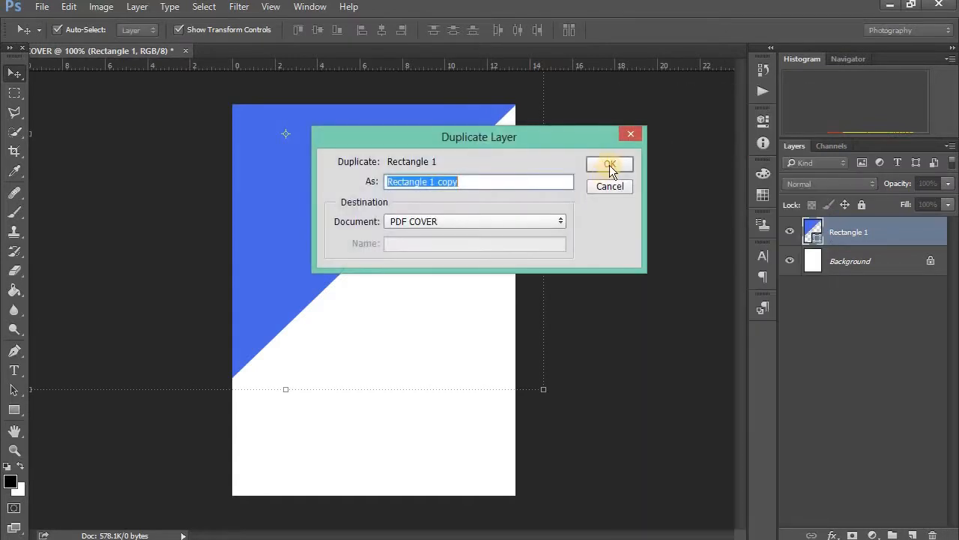
click(610, 164)
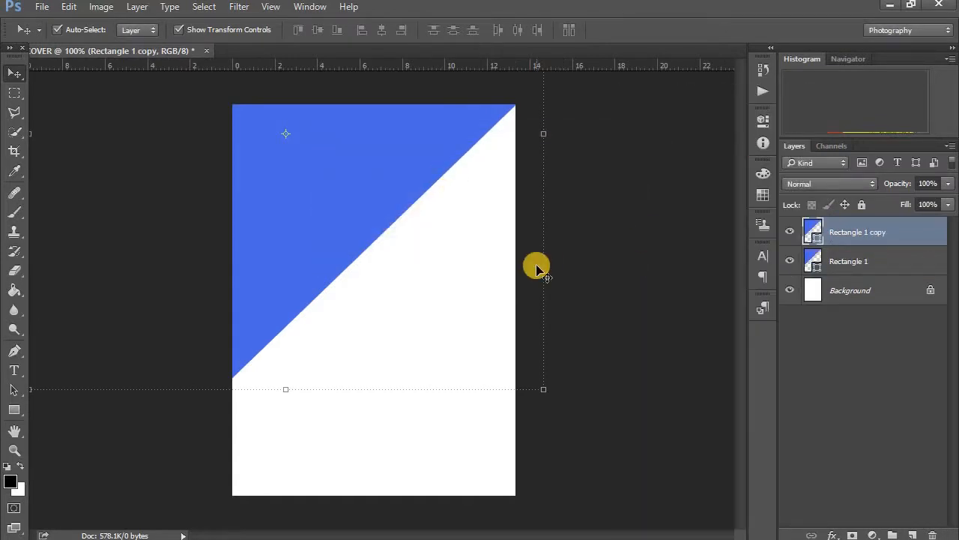
Rotate the copied blue shape to about -99° and move it over the page's lower-left corner
key(ctrl+minus)
key(ctrl+minus)
key(ctrl+minus)
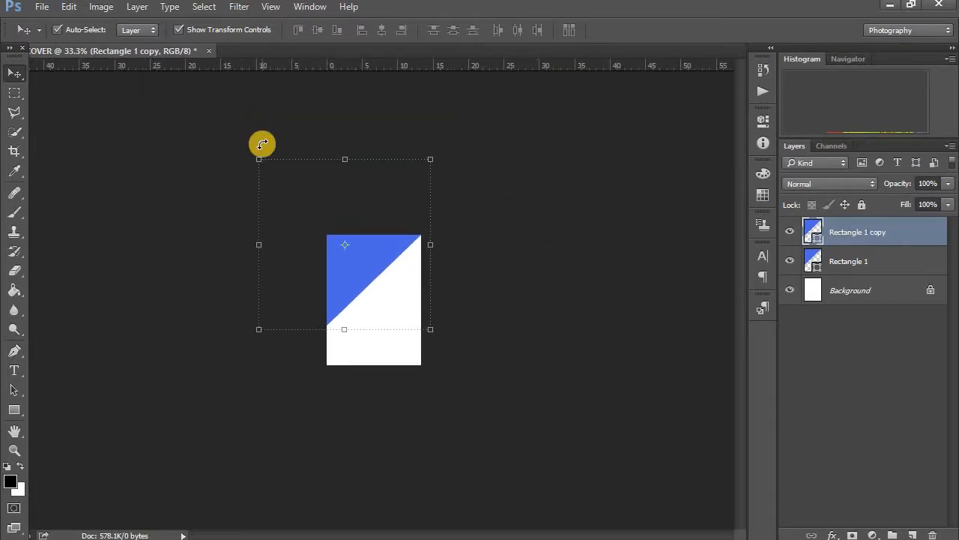
drag(262, 143, 331, 333)
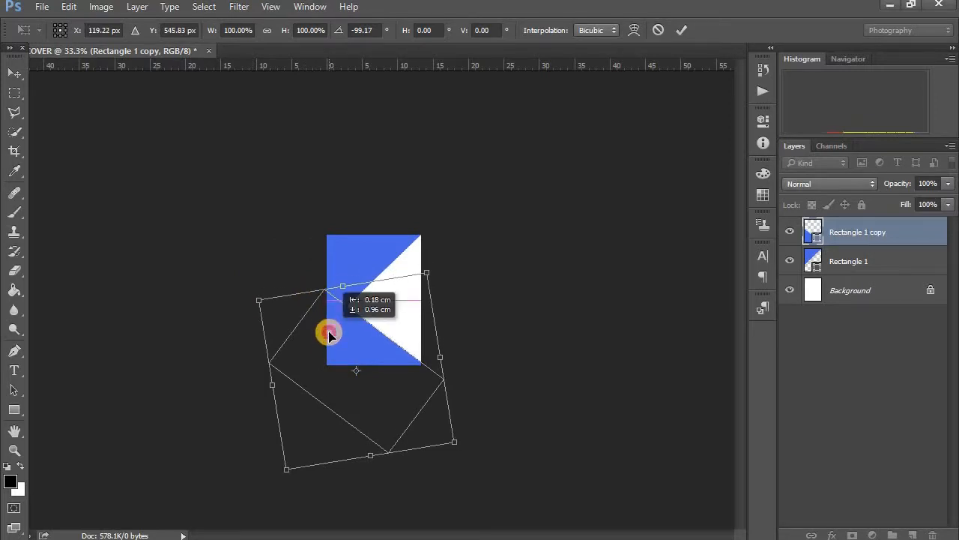
drag(325, 337, 324, 337)
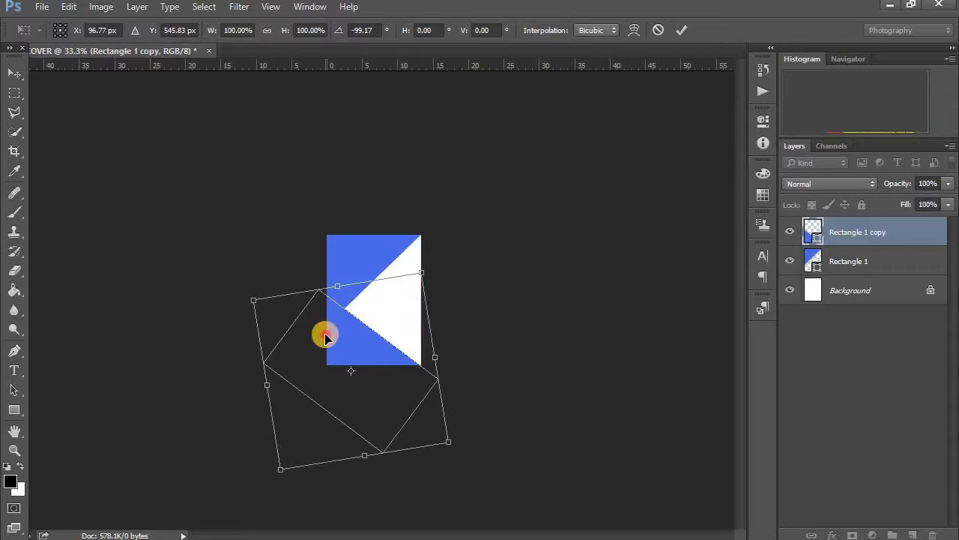
Nudge the copied shape slightly upward so its edge meets the page's lower-right corner, and apply the transform
key(ctrl+plus)
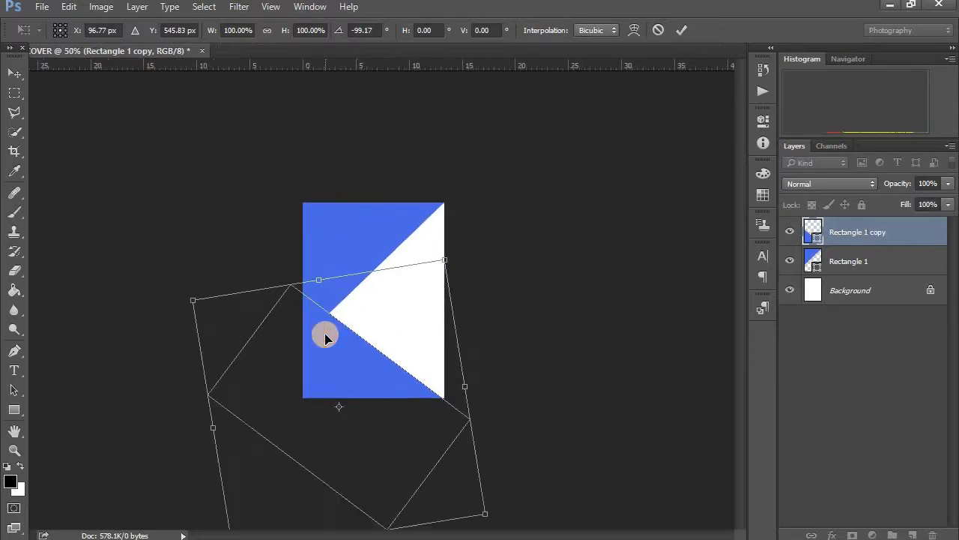
key(ctrl+plus)
key(Up)
key(Up)
key(Up)
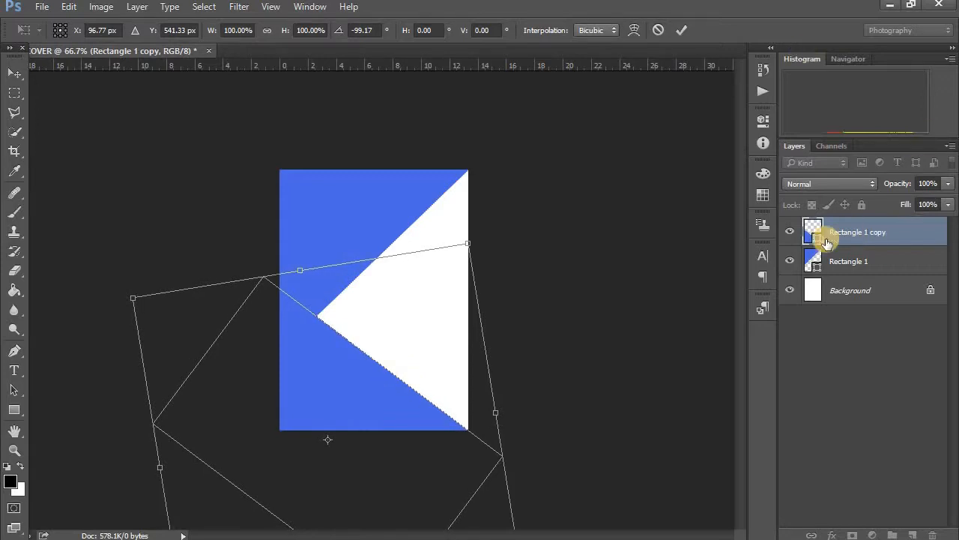
click(682, 30)
Recolor the lower copied shape to a darker blue, about 2f4cc8, and deselect the layer
double_click(813, 231)
drag(690, 145, 719, 140)
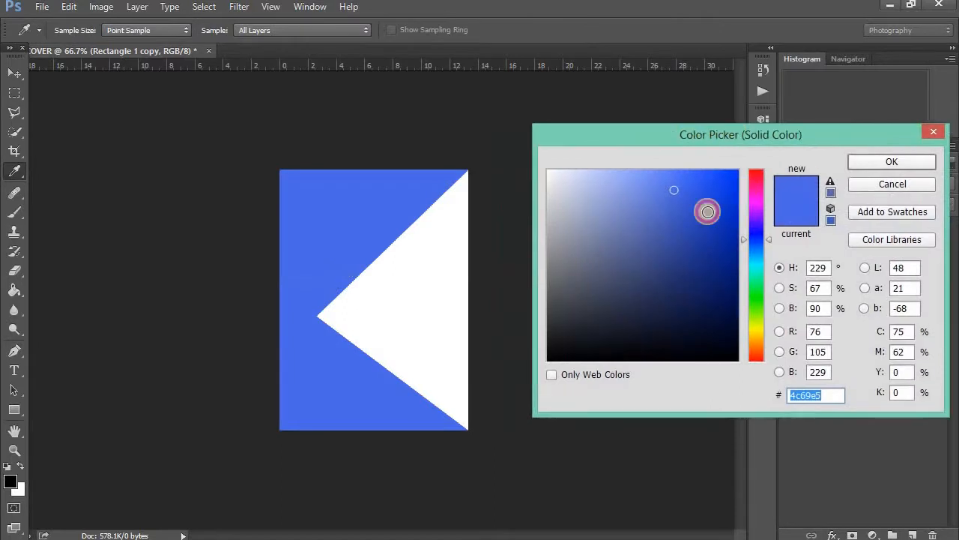
click(704, 215)
mouse_move(702, 214)
mouse_down()
mouse_move(695, 188)
mouse_move(699, 228)
mouse_move(698, 208)
mouse_up()
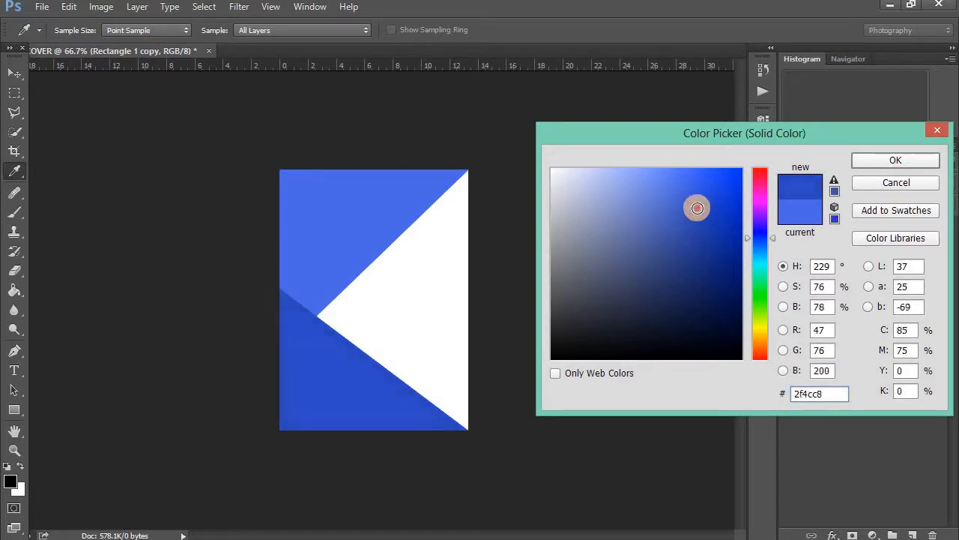
click(865, 163)
click(141, 199)
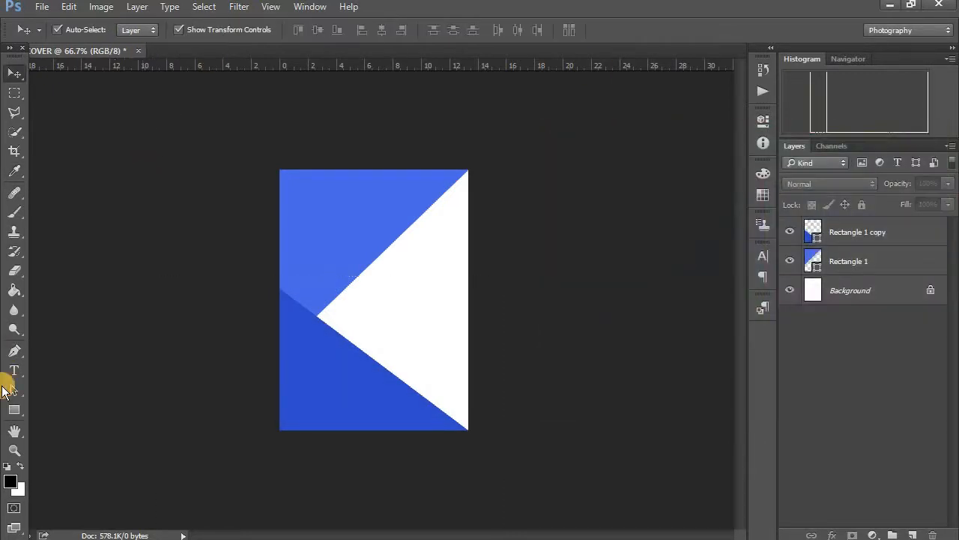
Draw a circular custom shape with a dashed inner ring, about 202 by 209 px, where the two blue shapes meet
click(11, 404)
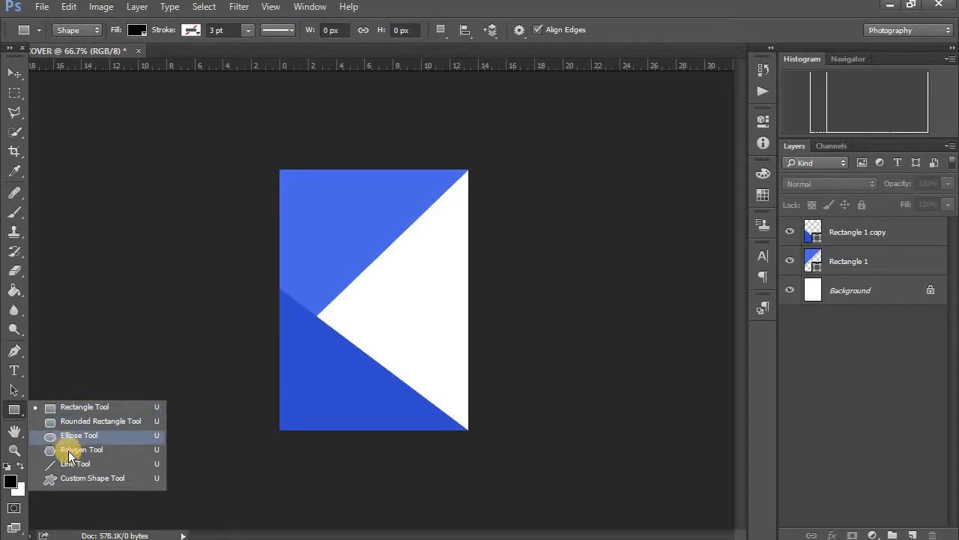
click(92, 477)
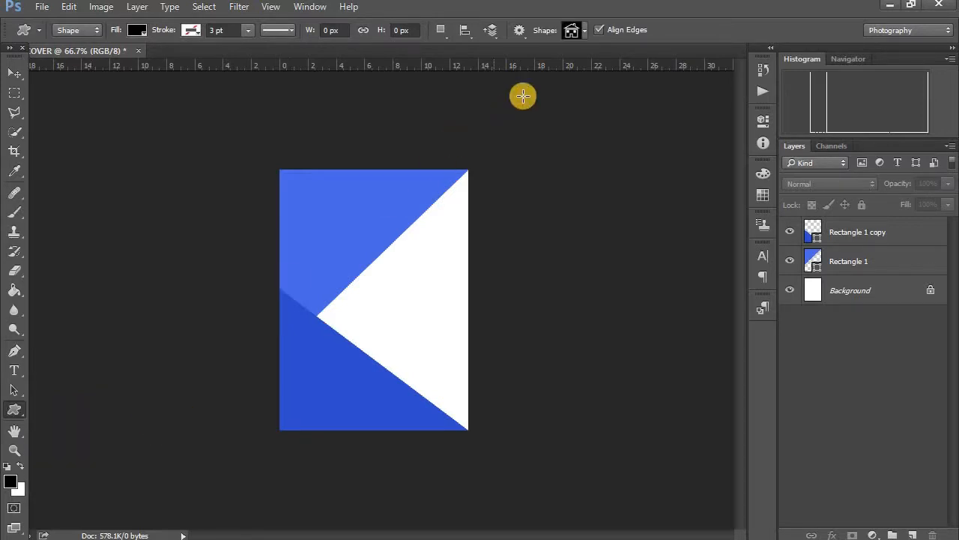
click(585, 29)
drag(636, 71, 635, 143)
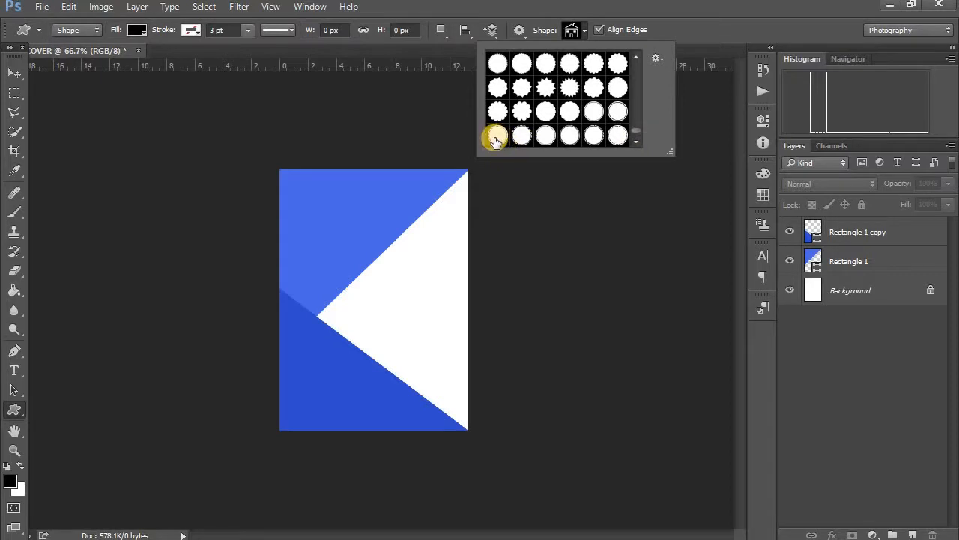
click(616, 137)
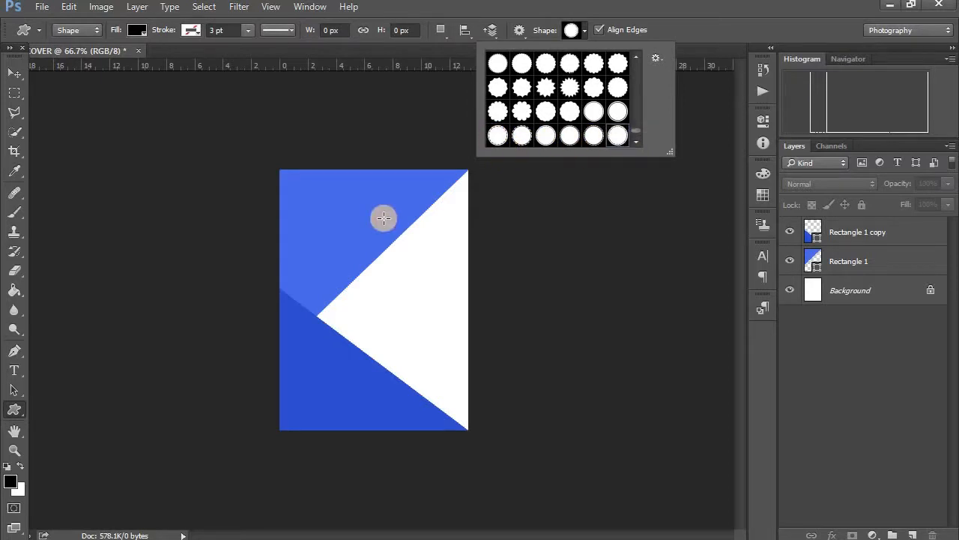
drag(298, 264, 397, 367)
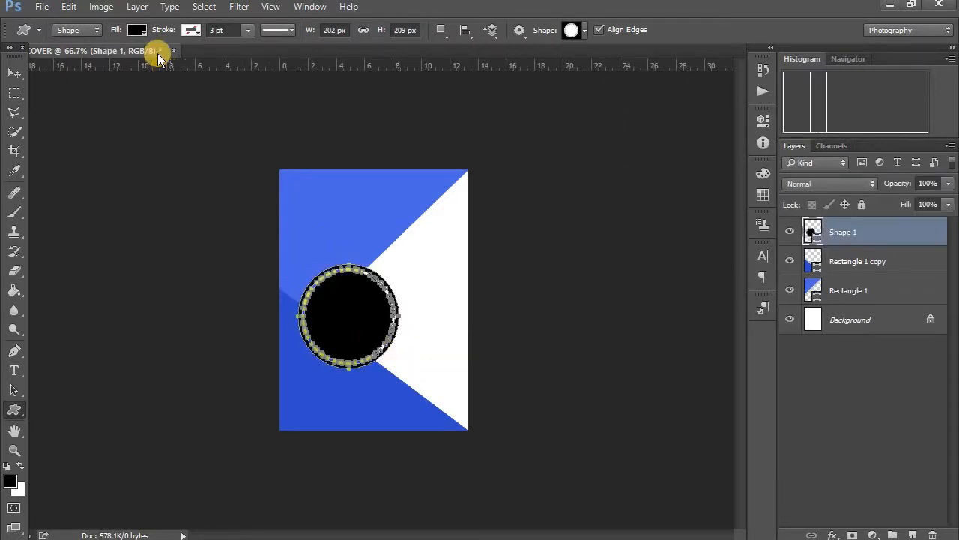
Change the circular badge's fill color to white
click(138, 31)
click(210, 62)
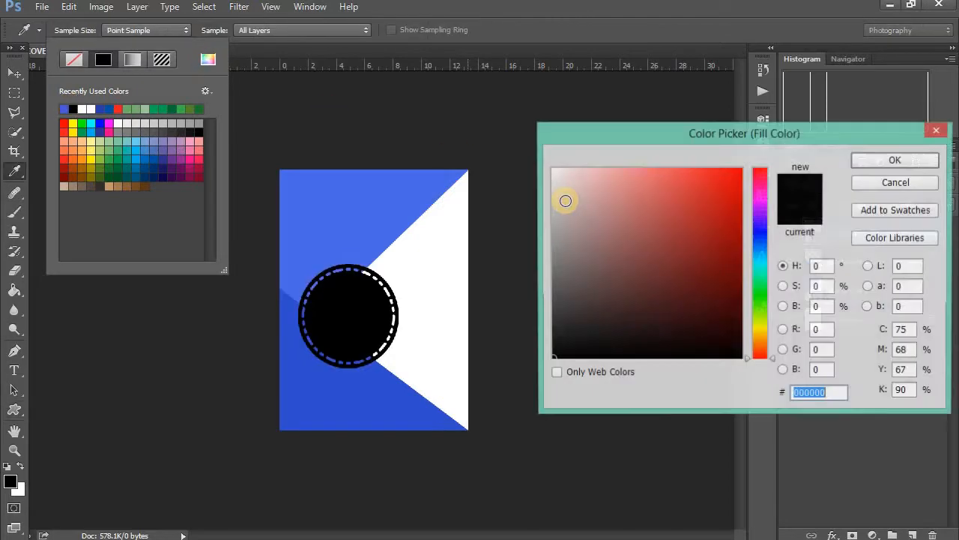
drag(563, 200, 484, 124)
click(873, 161)
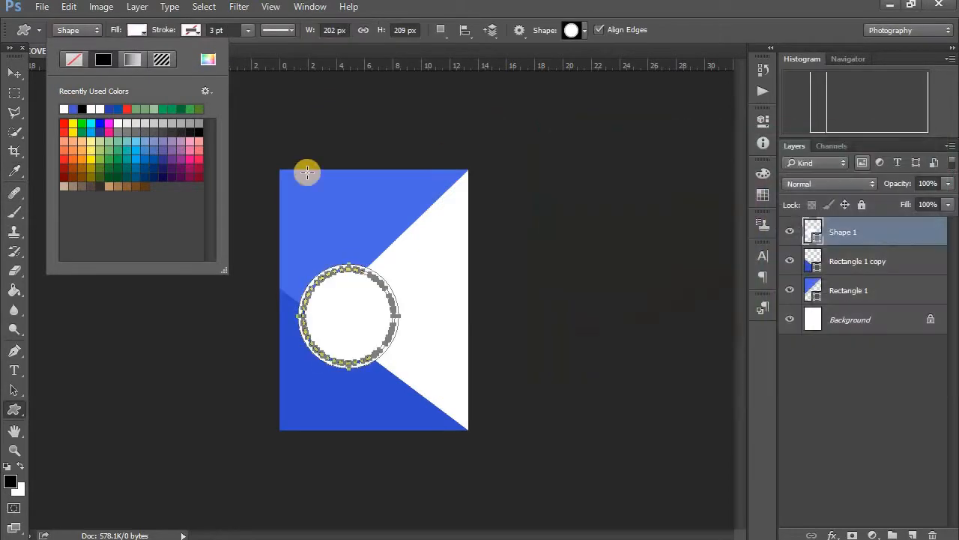
Move the white circular badge up against the page's left edge and deselect it
click(14, 73)
drag(375, 307, 360, 298)
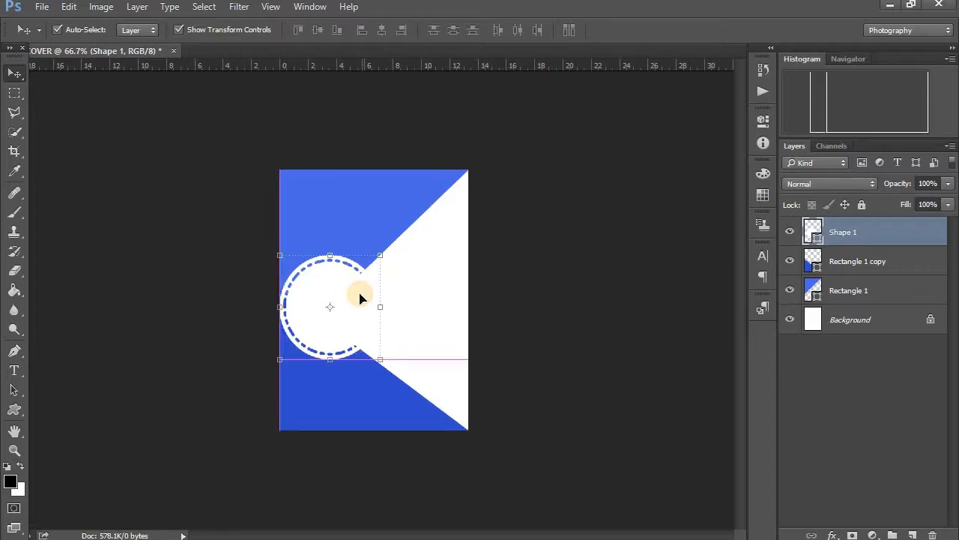
click(331, 383)
click(440, 218)
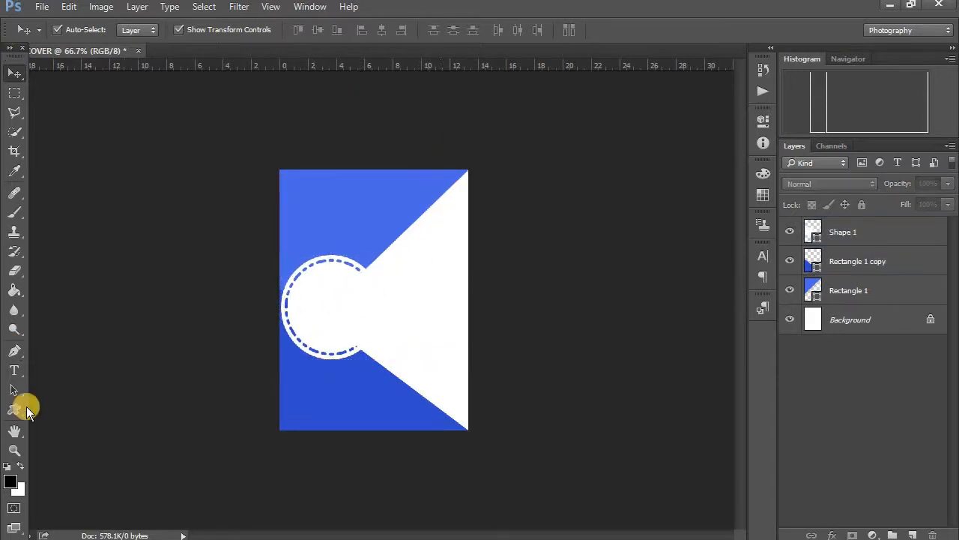
Place the unsplash laptop photo into the cover at full page height, shift it toward the right side, and commit the placement
click(75, 538)
drag(739, 193, 450, 335)
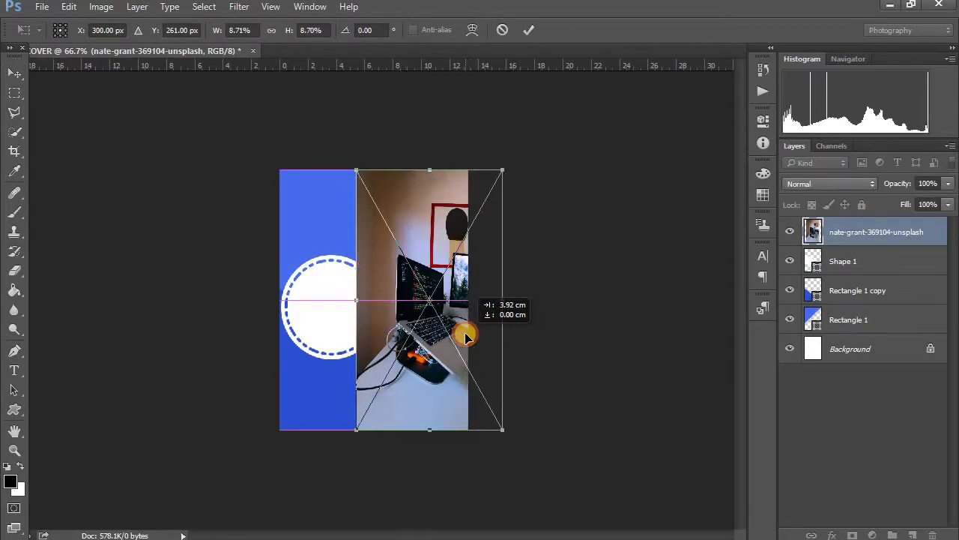
click(535, 35)
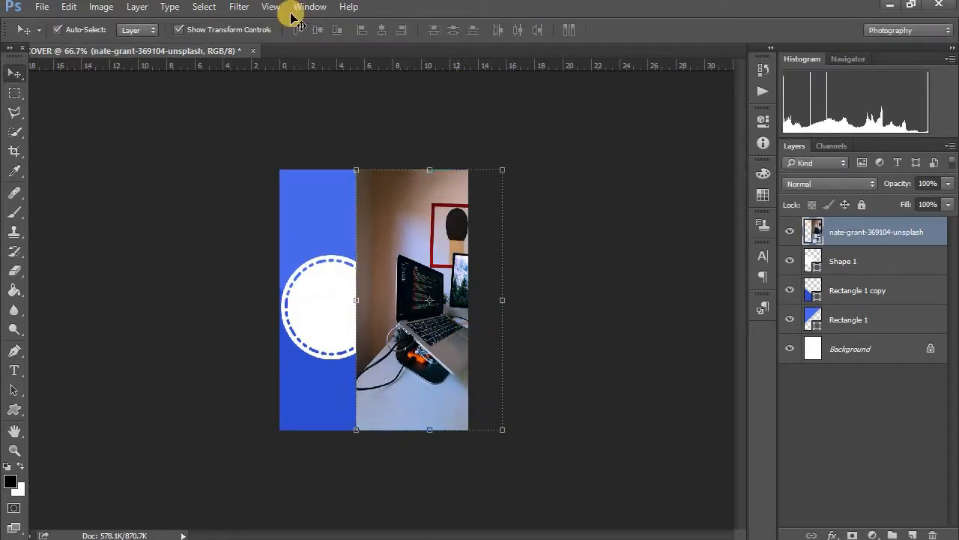
Move the laptop photo layer beneath Rectangle 1, directly above the Background layer
drag(838, 228, 853, 326)
click(855, 322)
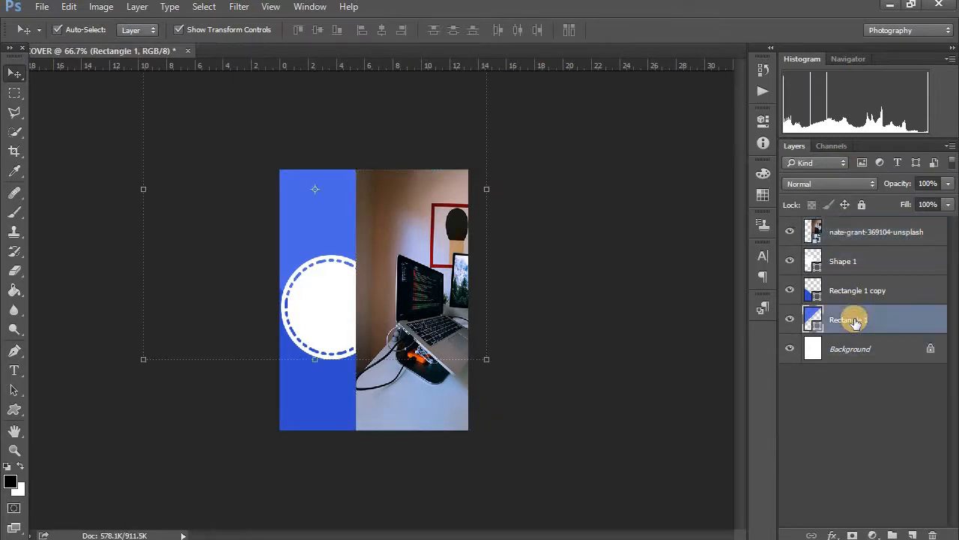
drag(852, 236, 864, 329)
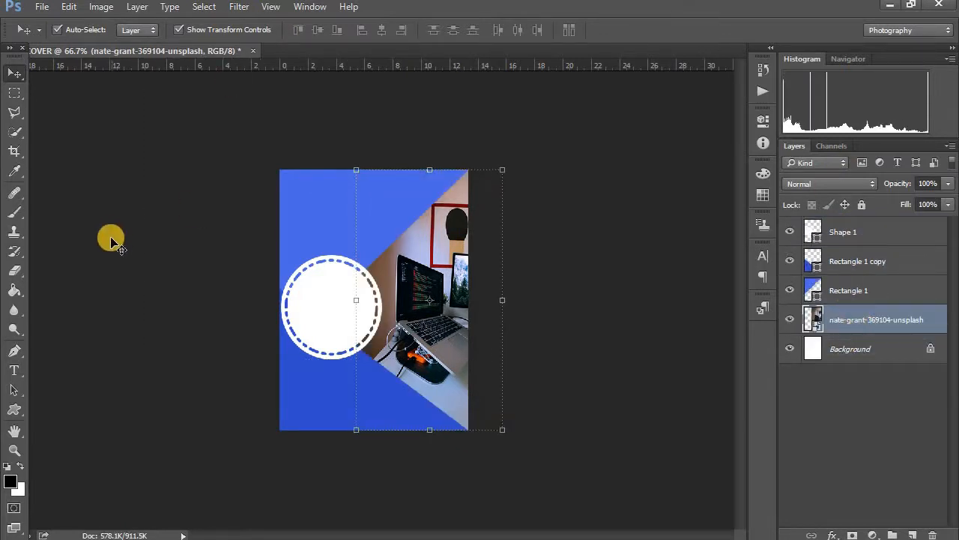
Shift the laptop photo slightly to the left, keeping it covering the page's right edge
key(ctrl+plus)
key(ctrl+plus)
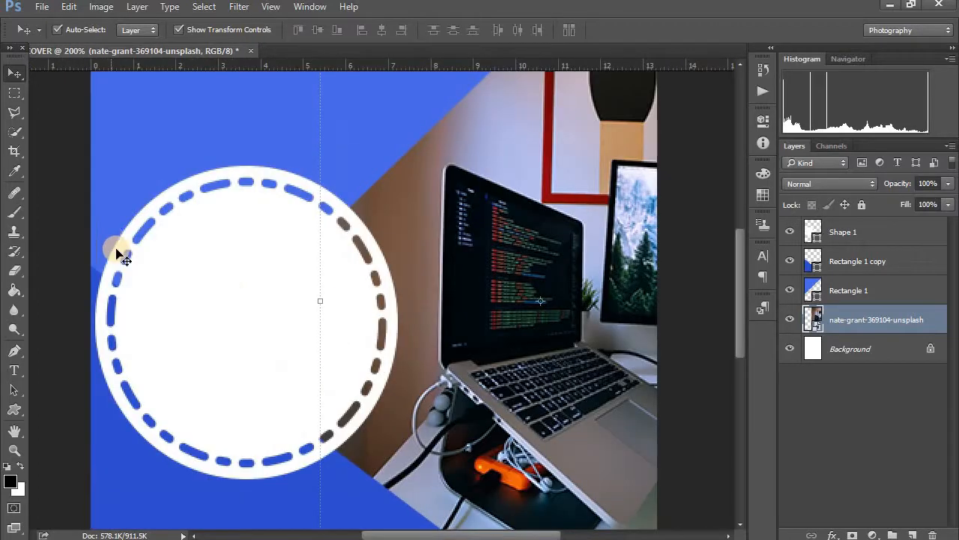
scroll(545, 203, down, 2)
key(ctrl+minus)
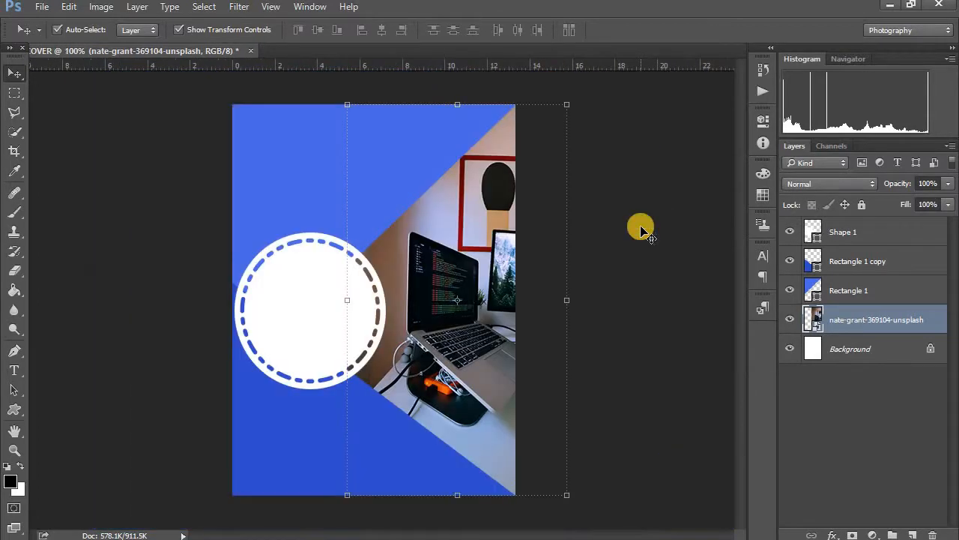
drag(478, 310, 458, 311)
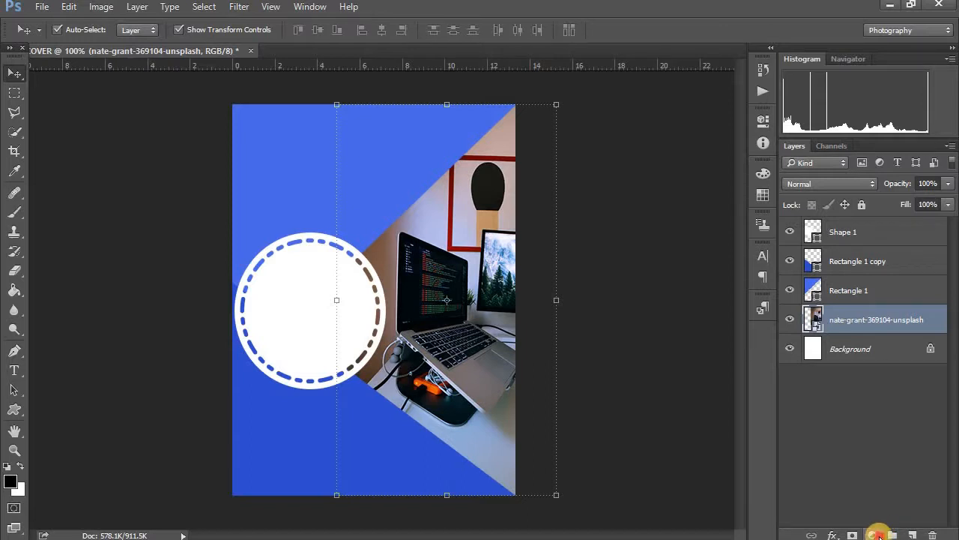
Add a Black & White adjustment layer directly above the laptop photo
click(874, 535)
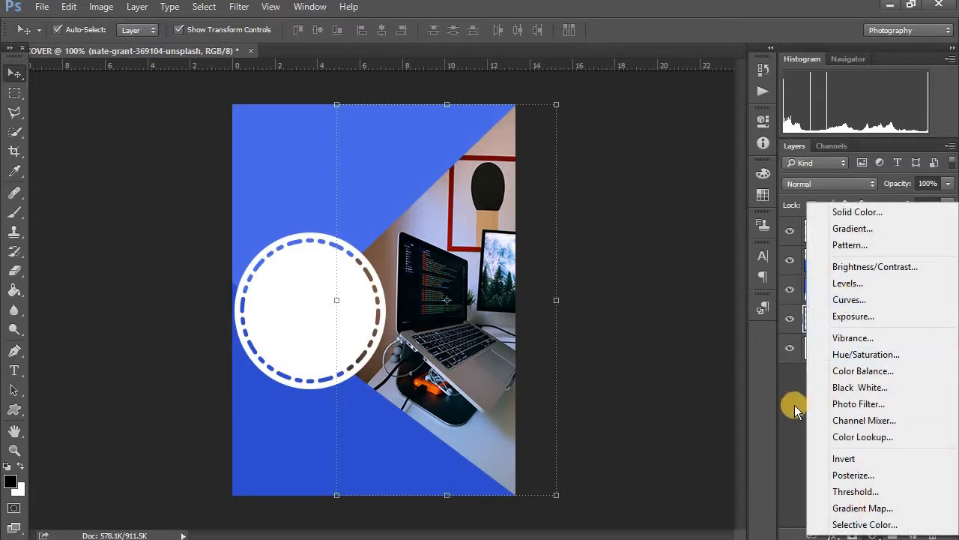
click(791, 379)
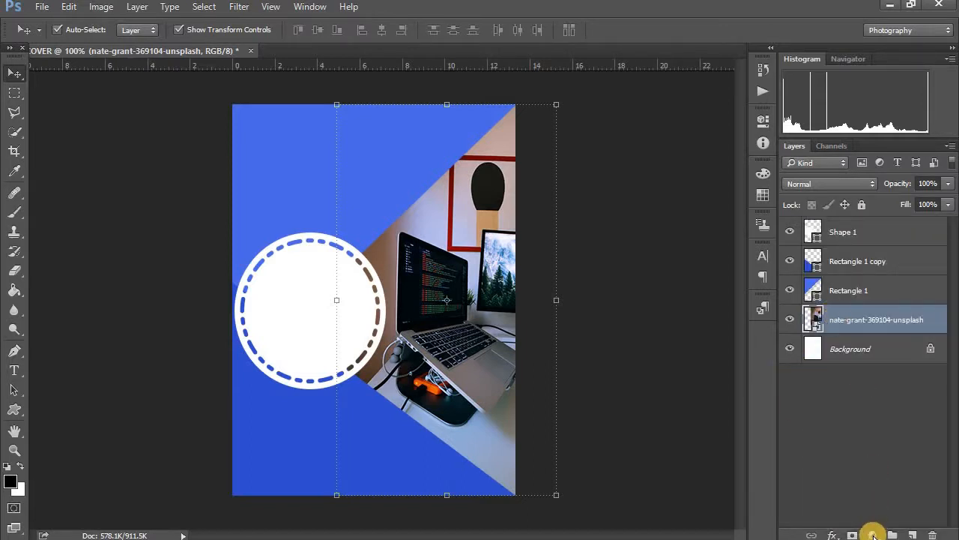
click(873, 535)
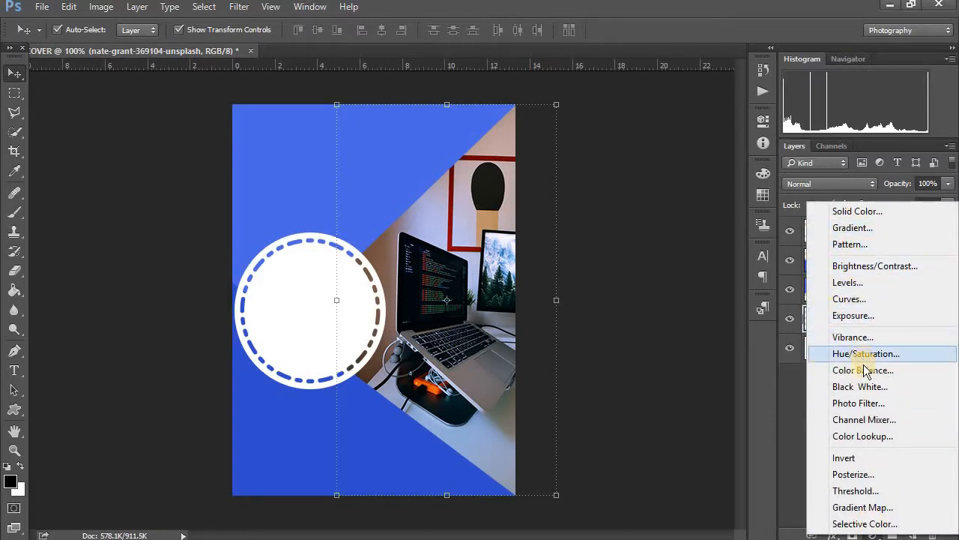
click(862, 389)
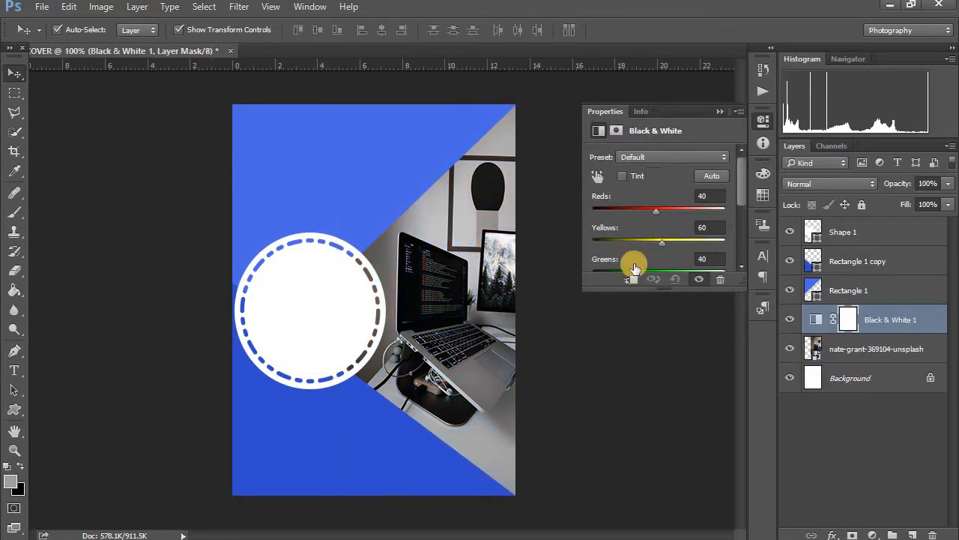
Brighten the Black & White adjustment by setting Reds to about 123, Yellows to 230 and Greens to 216
drag(656, 210, 692, 238)
click(659, 245)
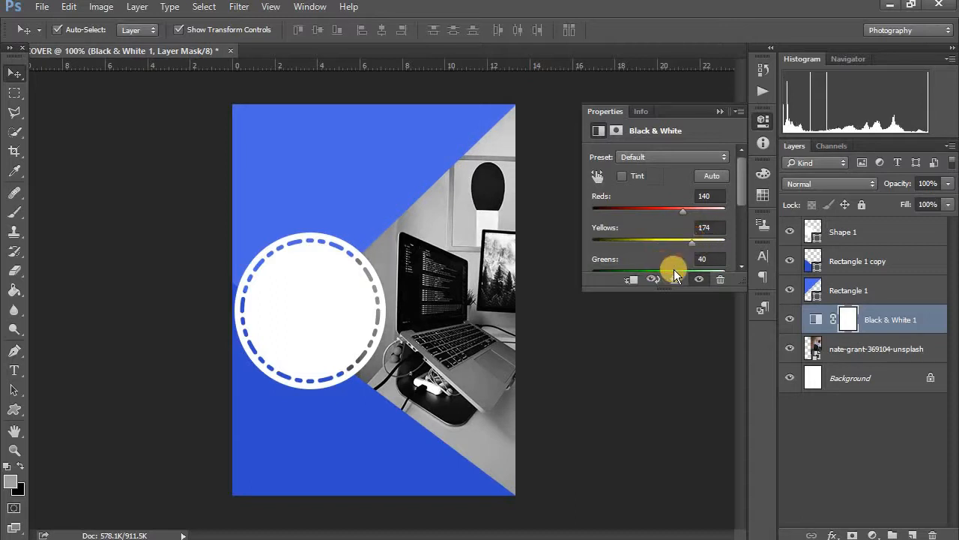
scroll(676, 260, down, 1)
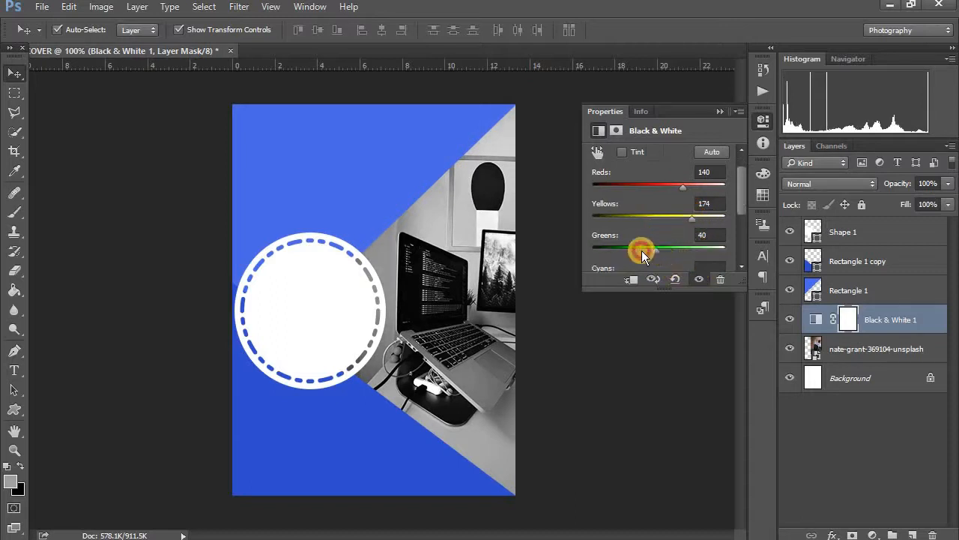
drag(641, 250, 704, 250)
drag(673, 222, 705, 221)
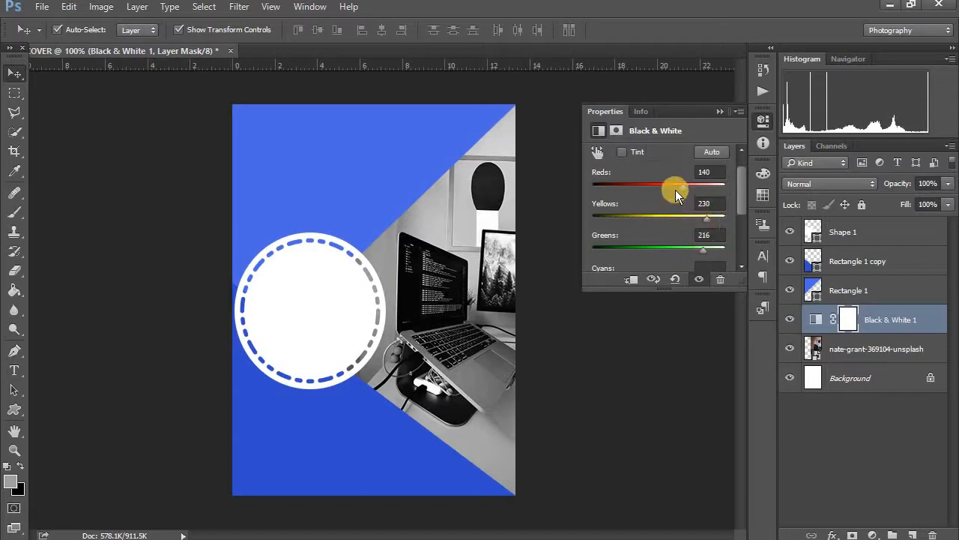
drag(671, 188, 682, 189)
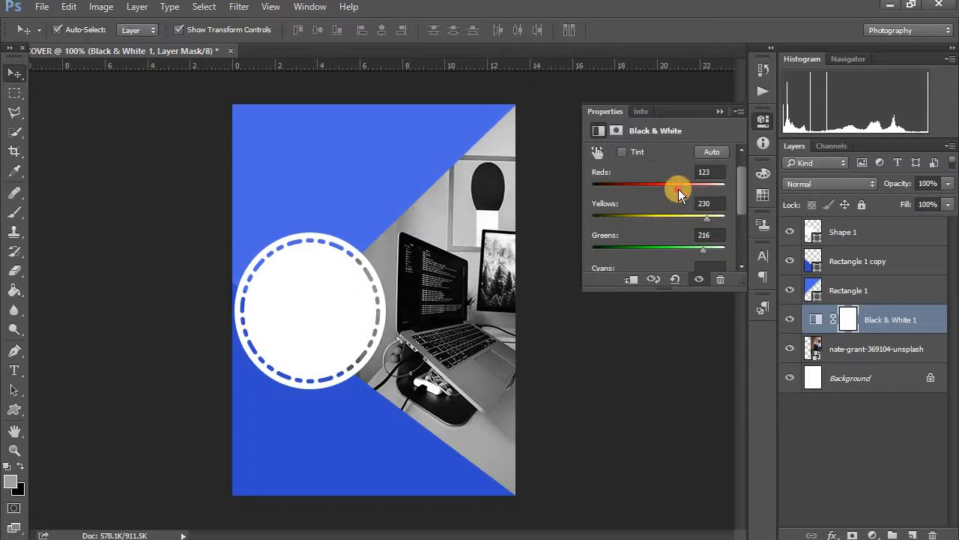
click(722, 111)
Draw a paragraph text box across the light blue area near the top of the page
key(ctrl+minus)
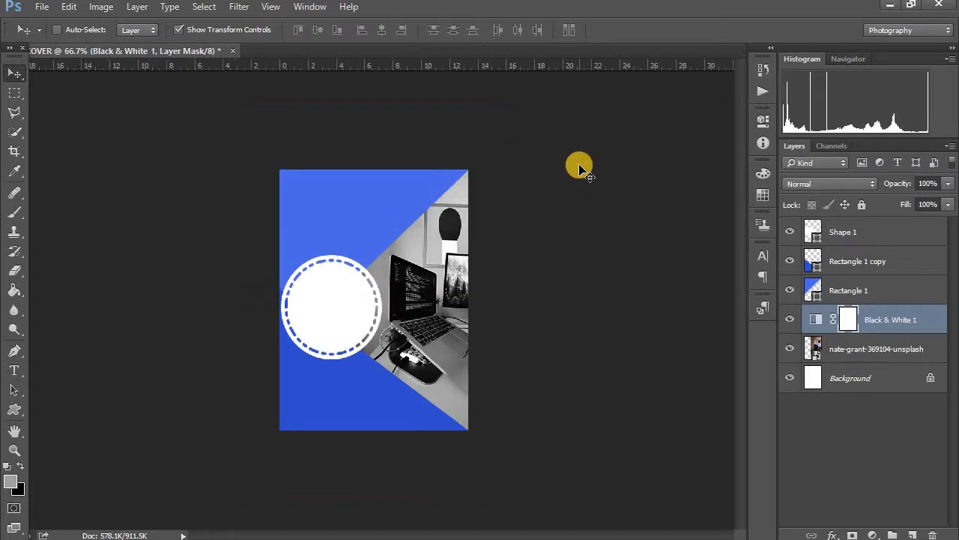
key(ctrl+minus)
key(ctrl+plus)
key(ctrl+plus)
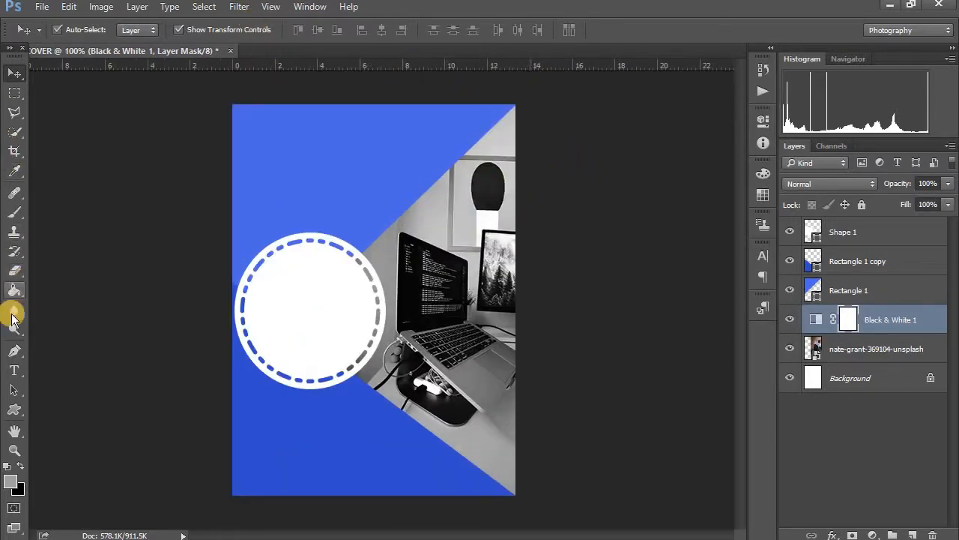
click(14, 370)
drag(241, 116, 449, 193)
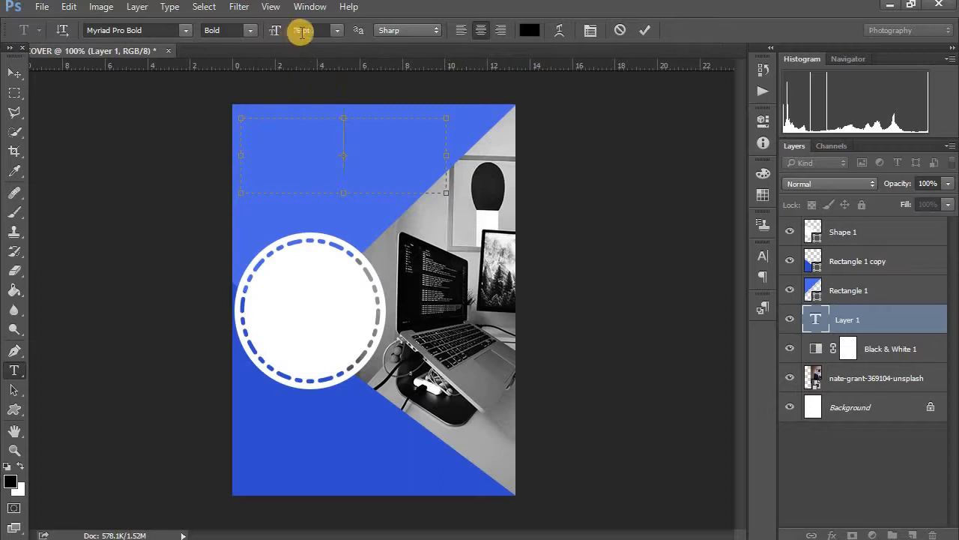
Set the font size of the new text box to 25 pt and place the text cursor in it
click(209, 27)
key(Tab)
text(25)
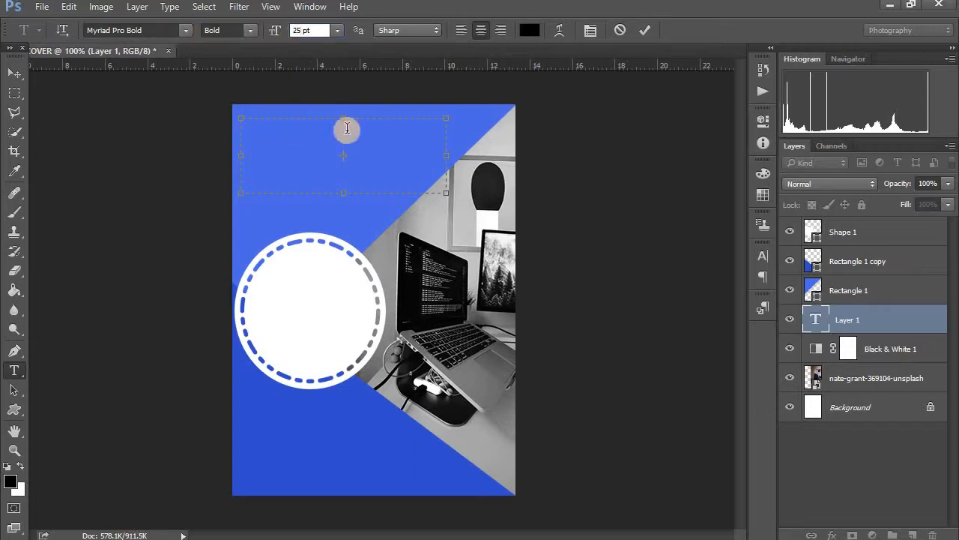
click(364, 141)
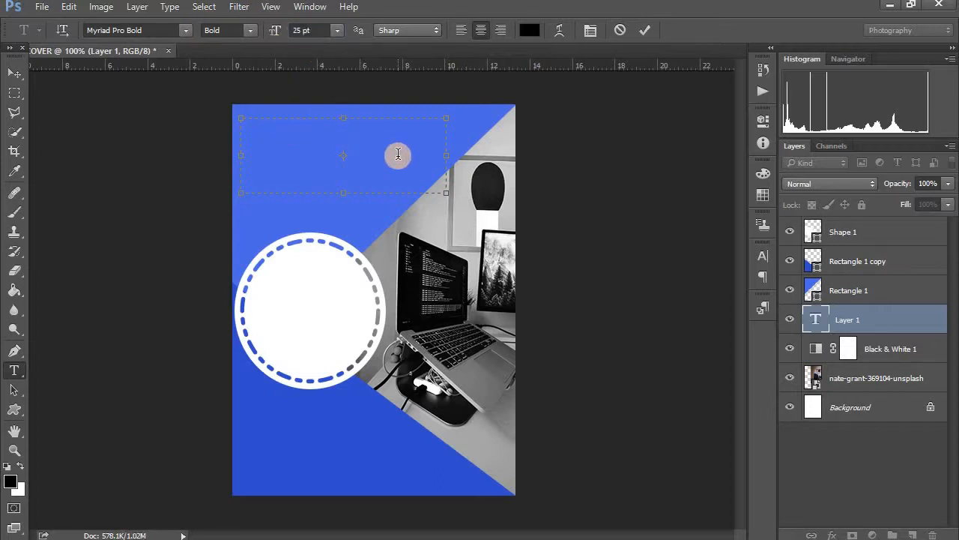
click(377, 138)
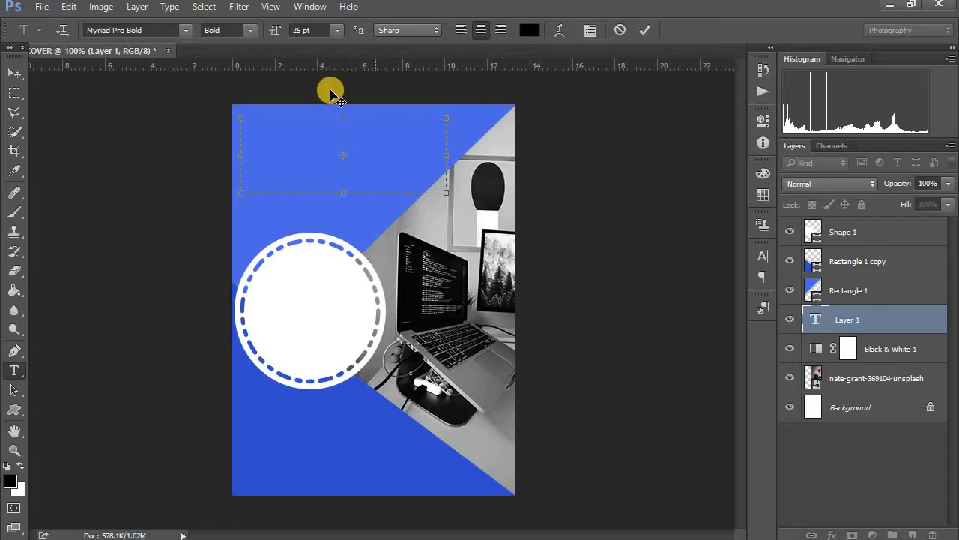
click(299, 30)
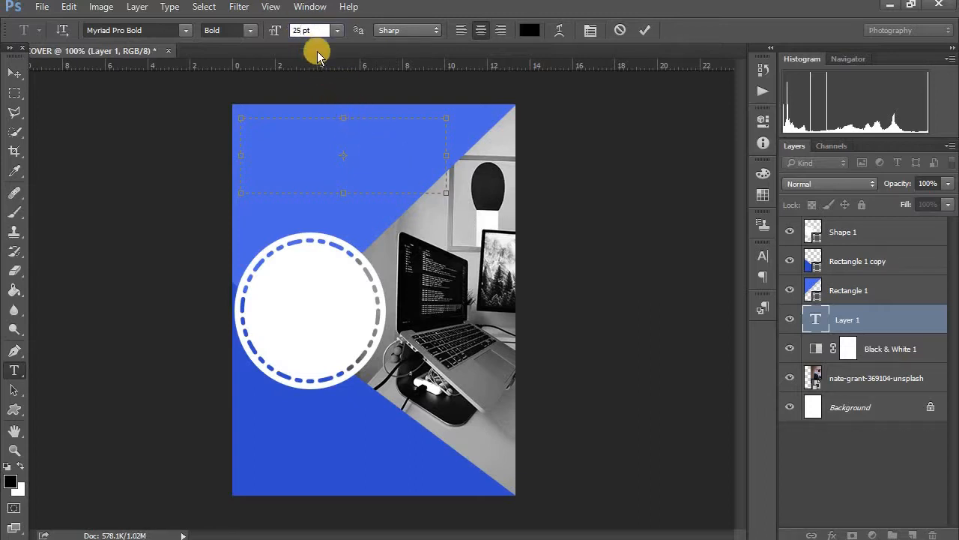
text(10)
click(358, 141)
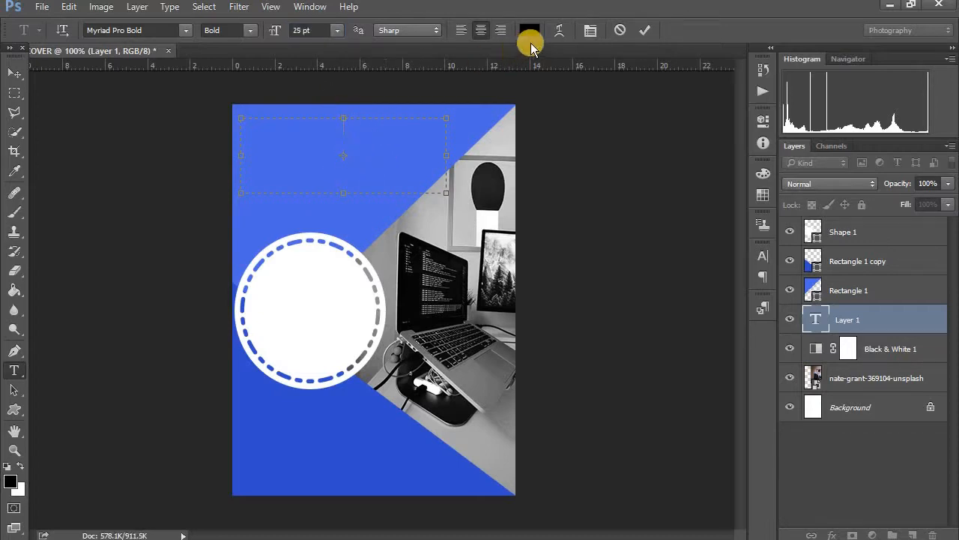
Set the text color to white (ffffff)
click(530, 31)
click(480, 217)
click(471, 125)
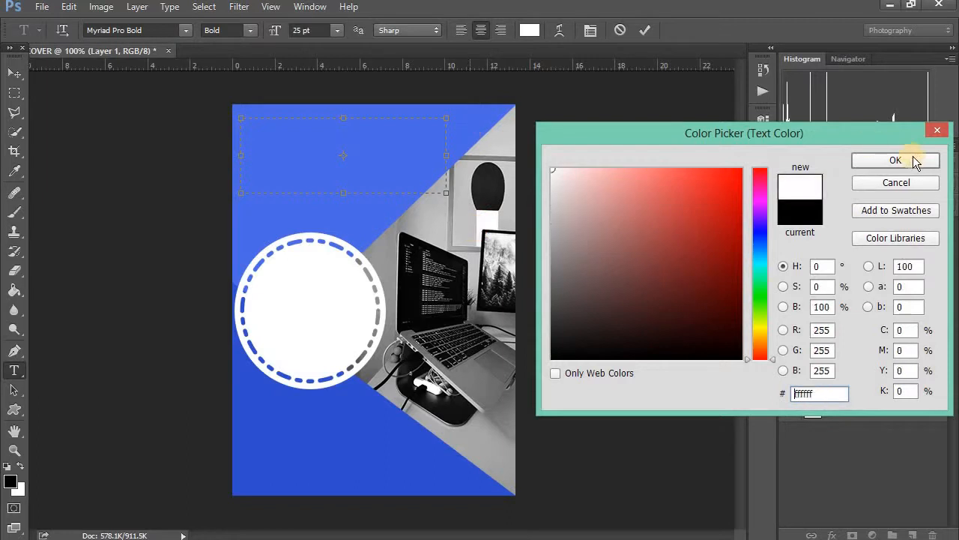
click(858, 160)
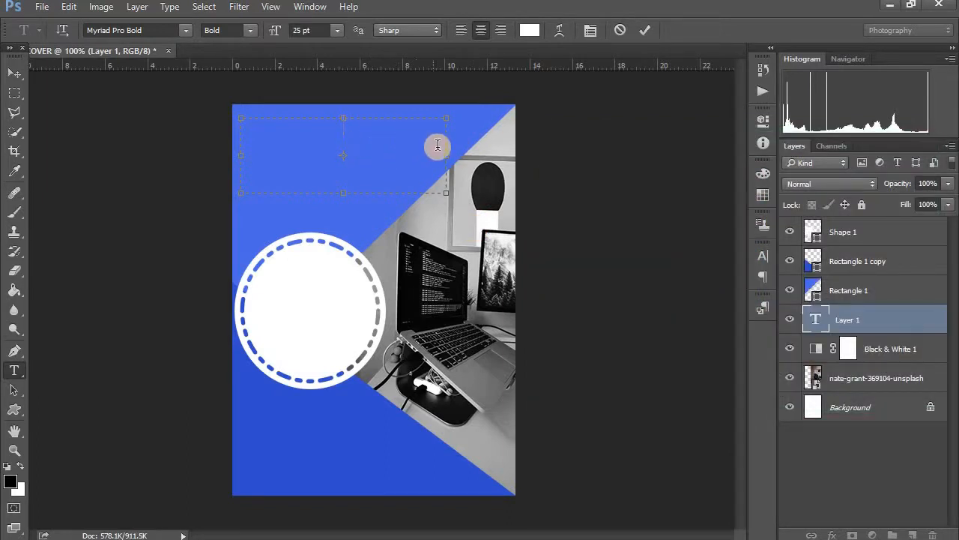
Enlarge the text box to nearly the page's full width and extend its lower edge past the middle of the page
drag(446, 155, 510, 150)
drag(375, 191, 364, 355)
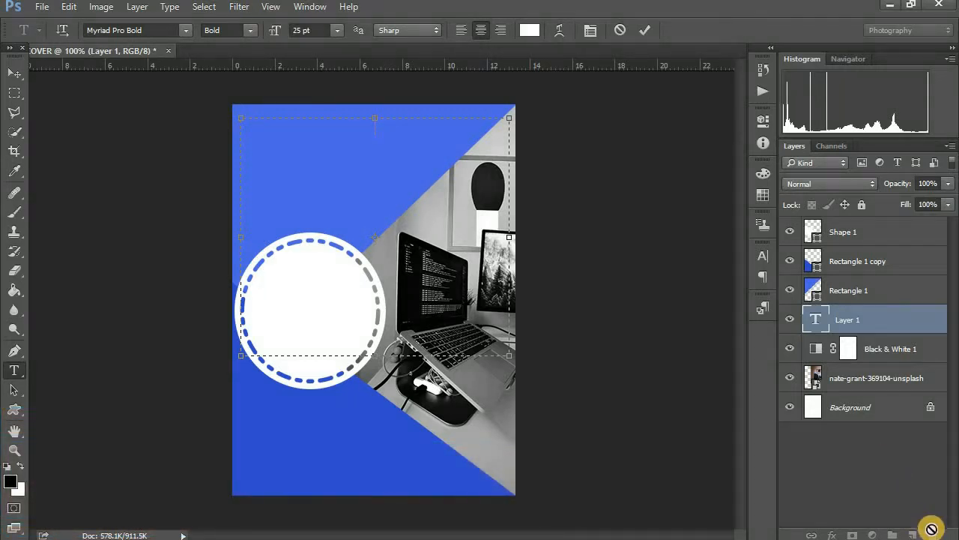
Bring the empty text layer to the top of the layer stack and delete it
drag(875, 318, 863, 229)
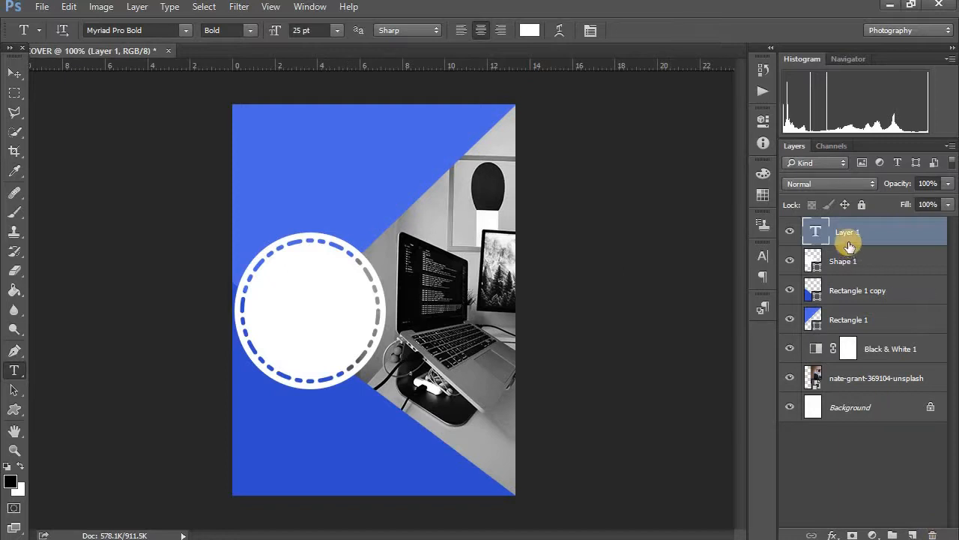
click(933, 535)
click(442, 212)
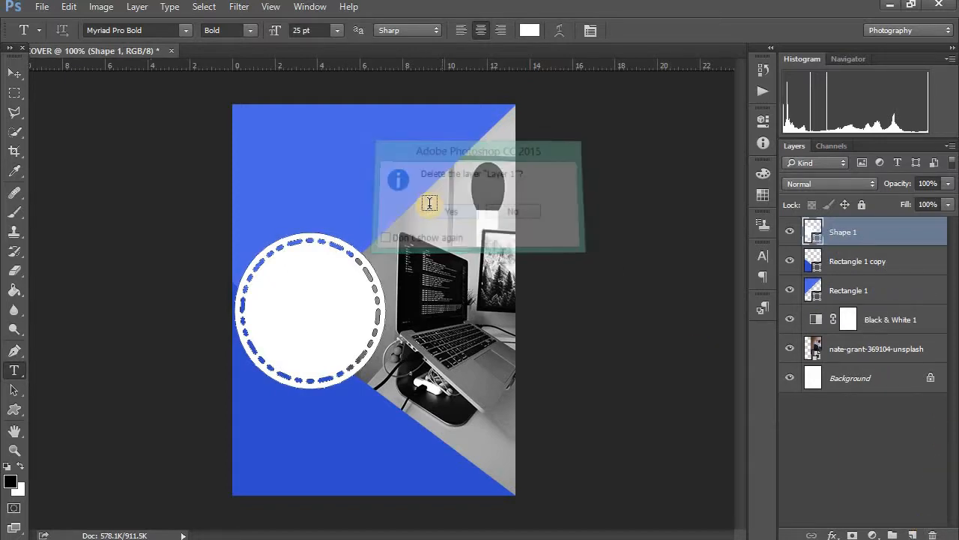
Draw a paragraph text box across the upper part of the page and enter the title "WEB DESIGN COURSE"
drag(241, 119, 505, 231)
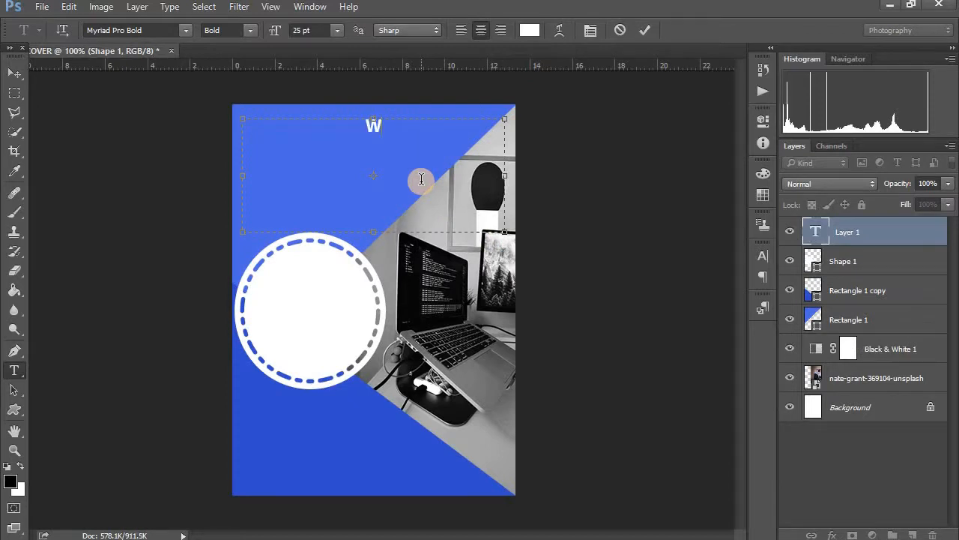
text(WEB DES)
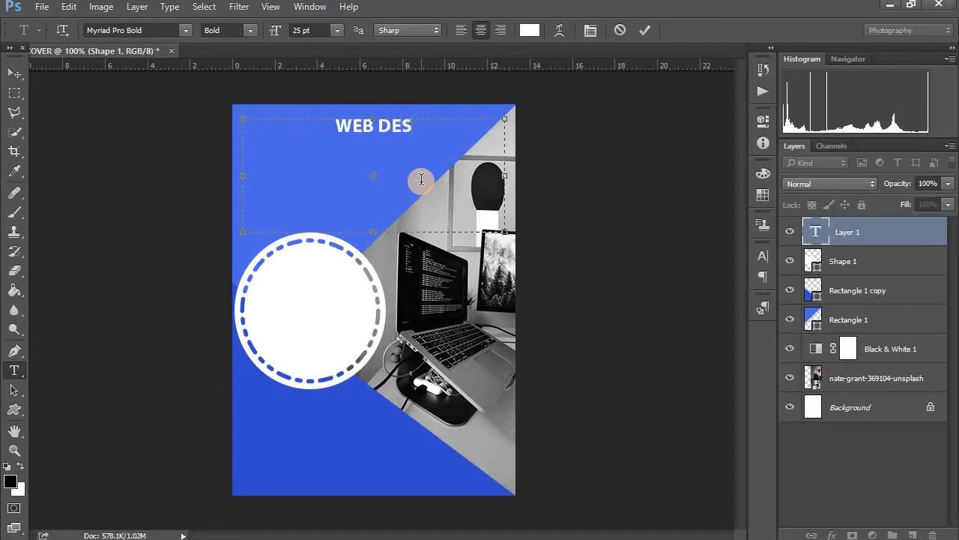
text(IGN)
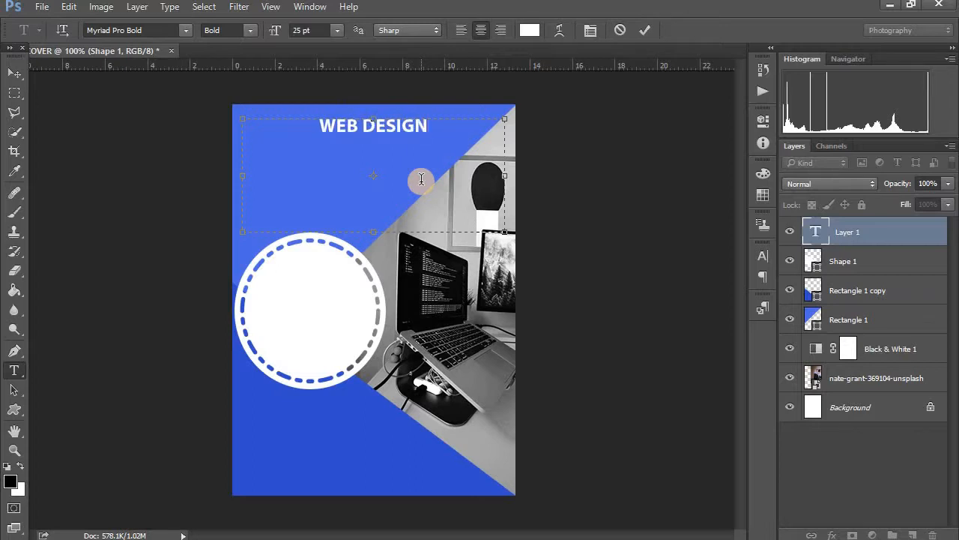
text( COURSE)
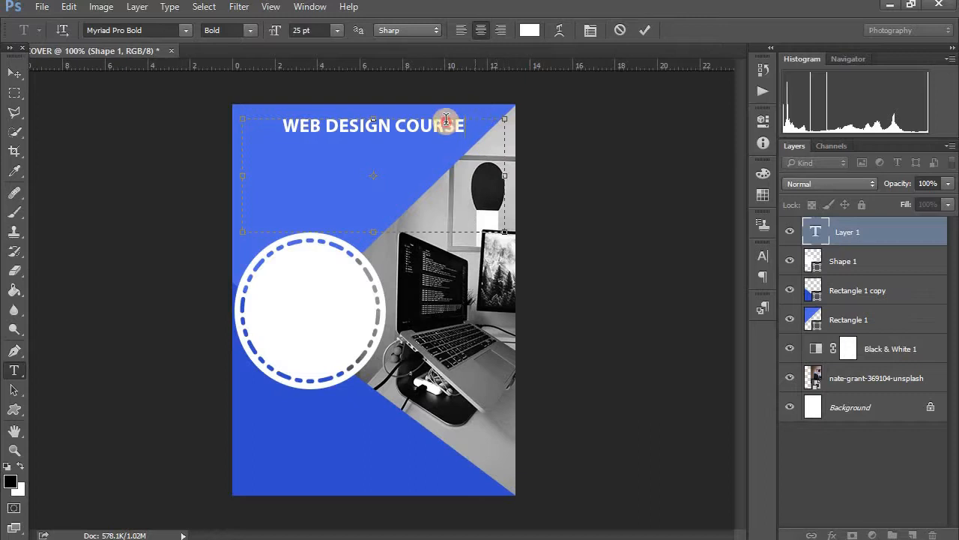
Widen the title's text box to the full page width and set the title's font size to 35 pt
key(ctrl+a)
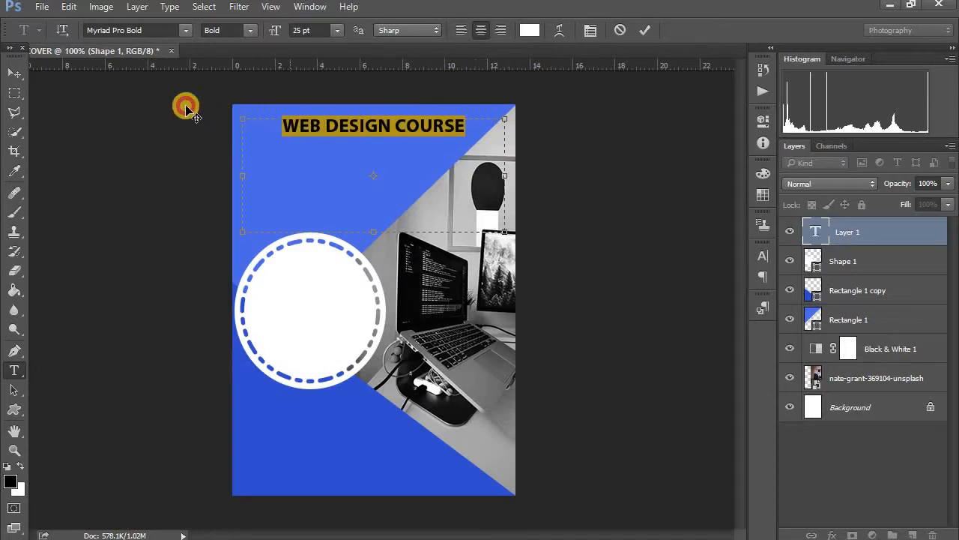
drag(510, 166, 516, 168)
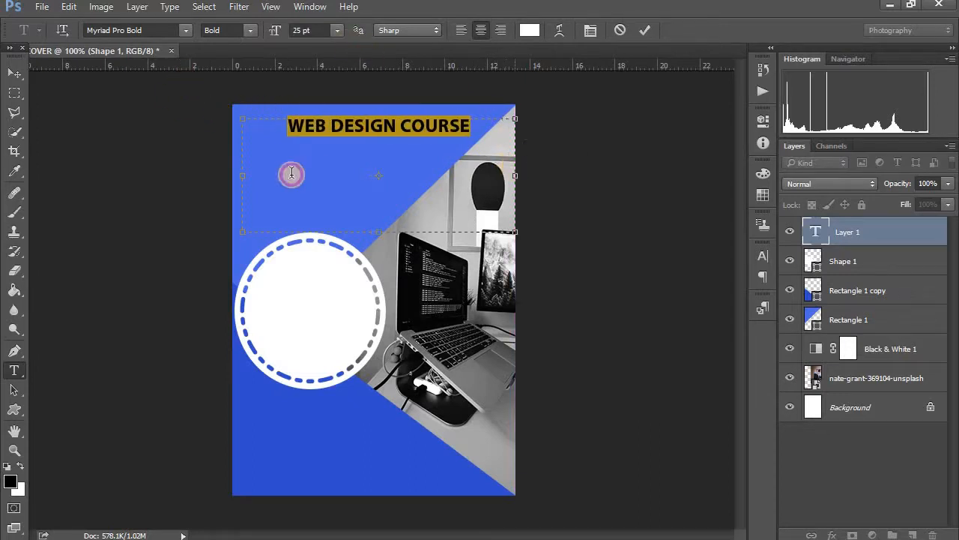
drag(236, 180, 232, 181)
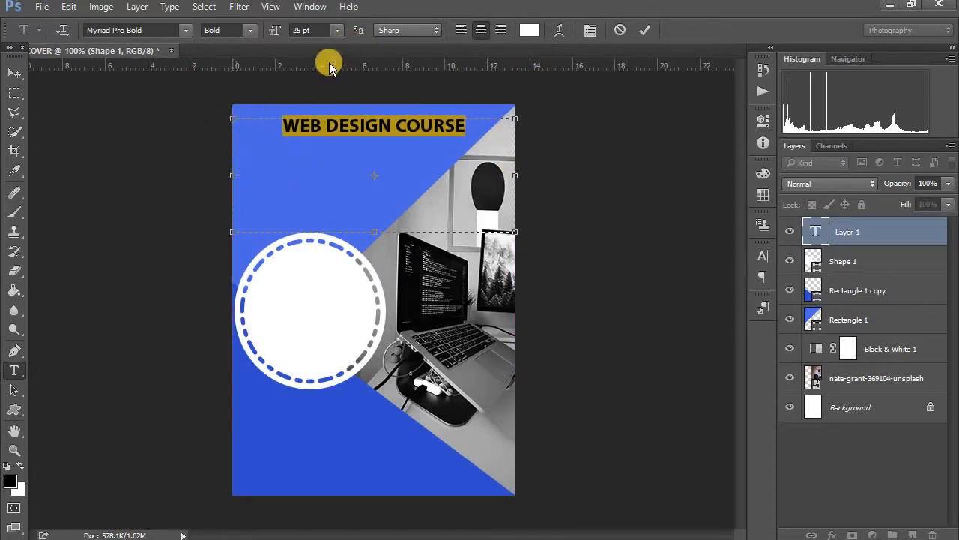
click(299, 31)
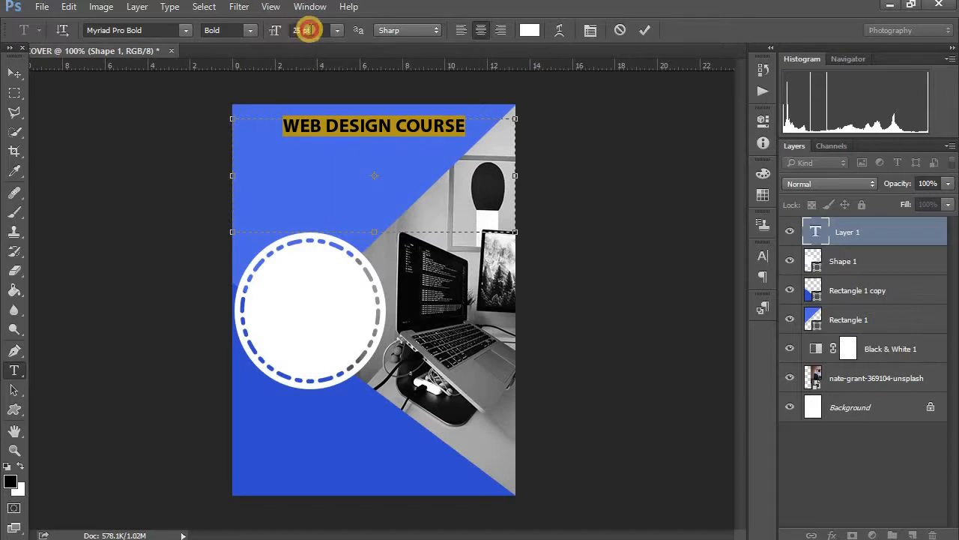
key(BackSpace)
text(3)
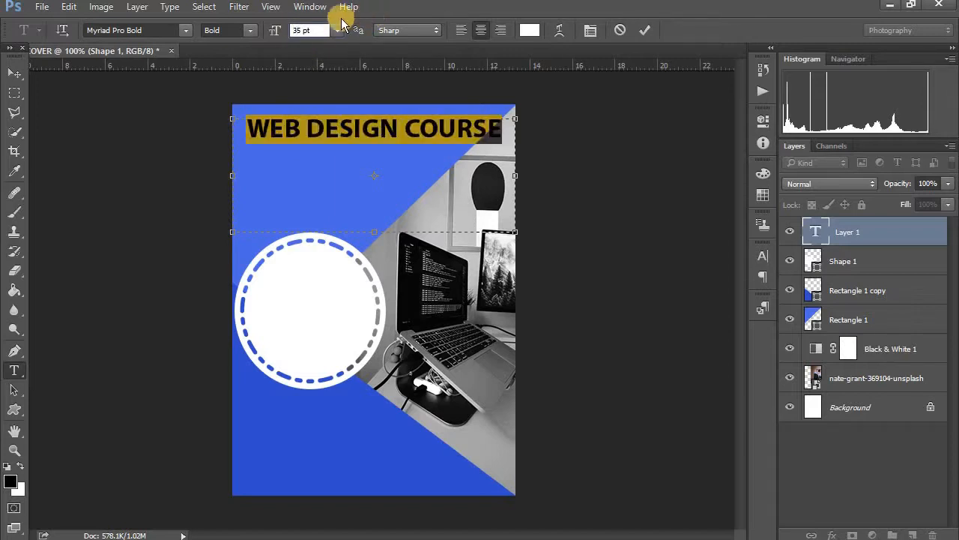
Narrow the text box from its right side so the title wraps onto two lines, and left-align the text
mouse_move(496, 174)
mouse_down()
mouse_move(481, 172)
mouse_move(498, 160)
mouse_move(503, 172)
mouse_move(480, 176)
mouse_up()
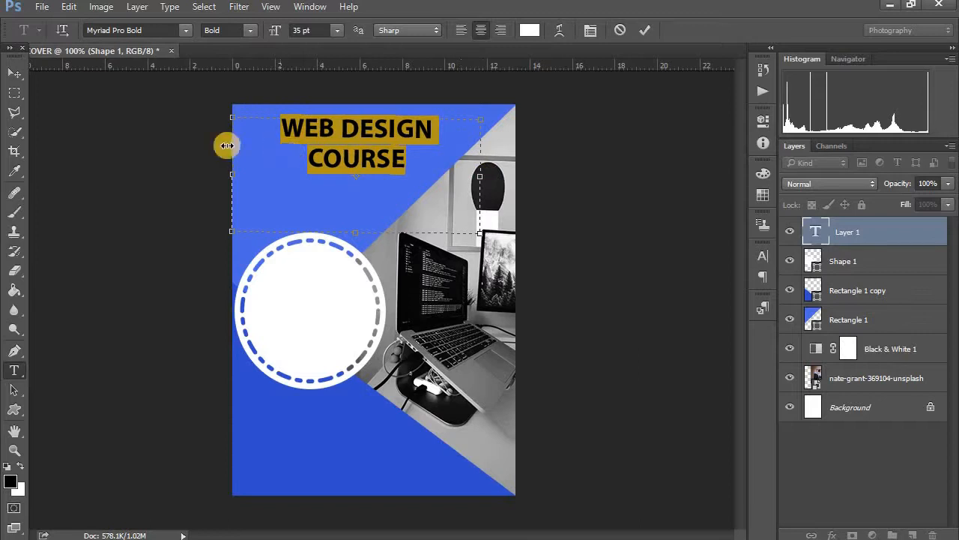
click(323, 174)
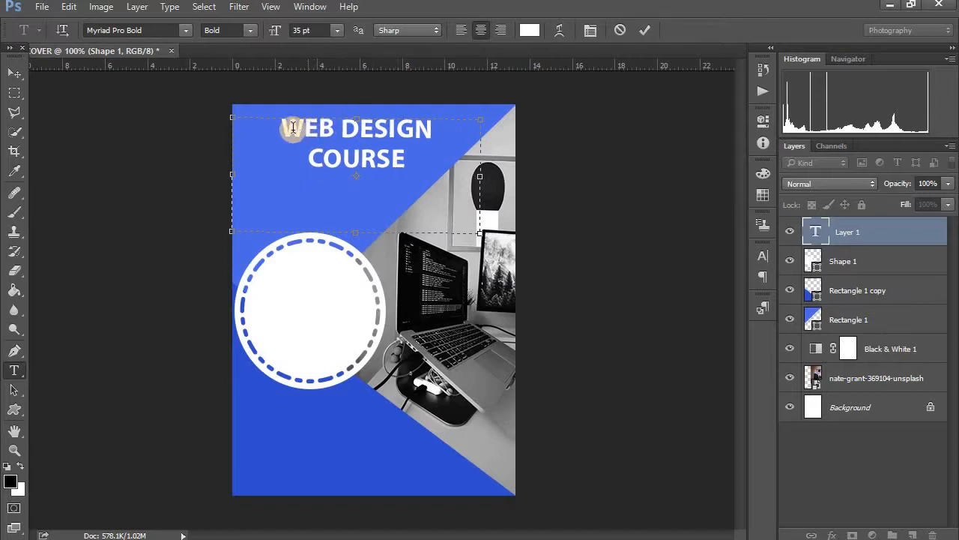
key(ctrl+a)
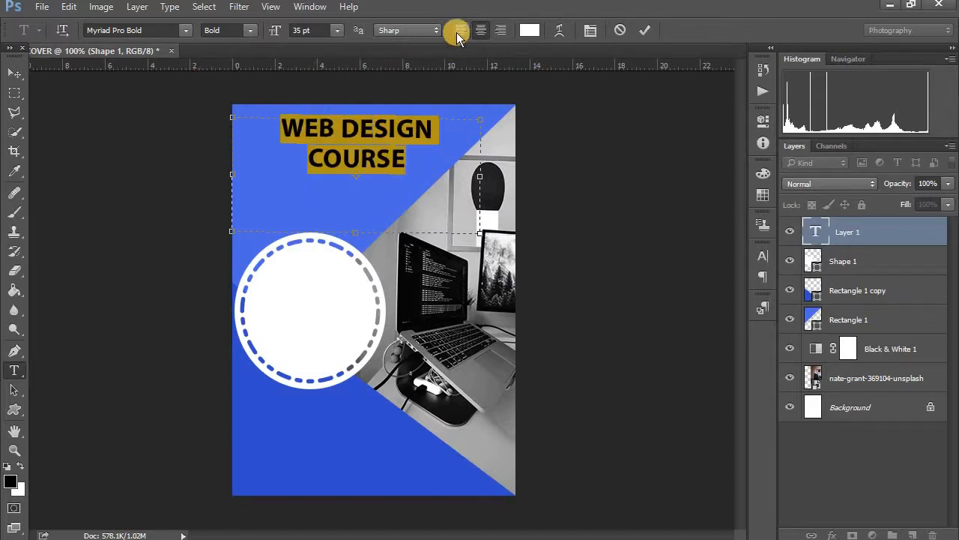
click(459, 30)
Try replacing the space before COURSE in the title with a hyphen
click(240, 156)
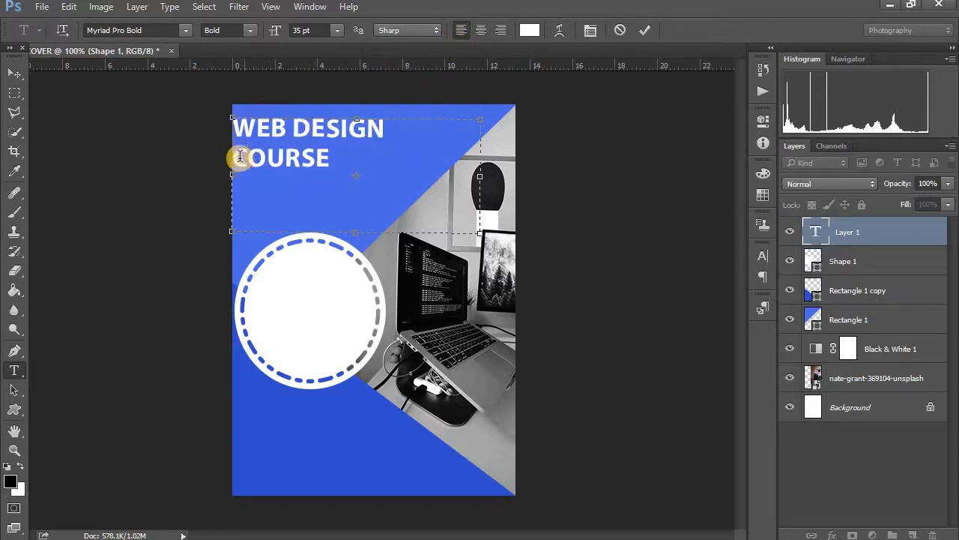
key(BackSpace)
text(-)
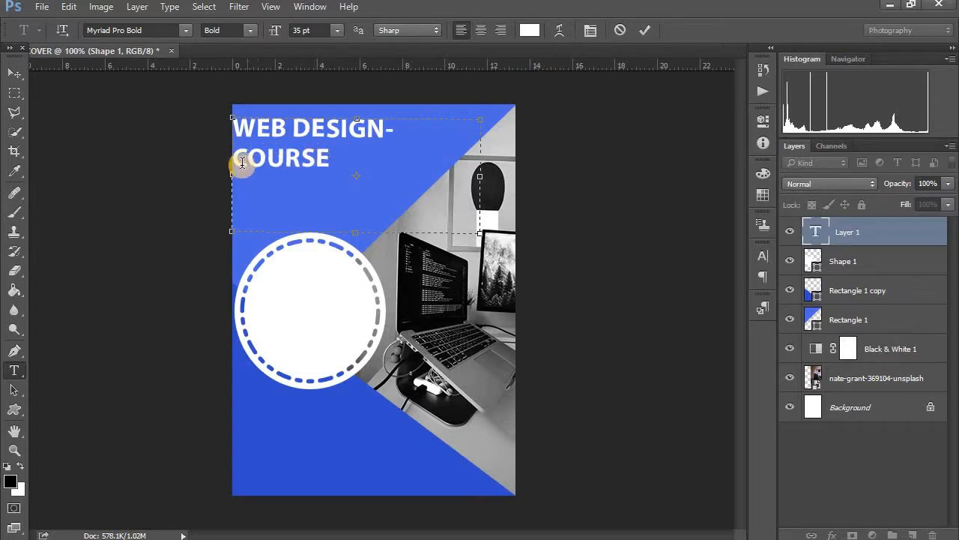
Widen the text box to the page's right edge and restore the plain space between DESIGN and COURSE
drag(480, 176, 515, 177)
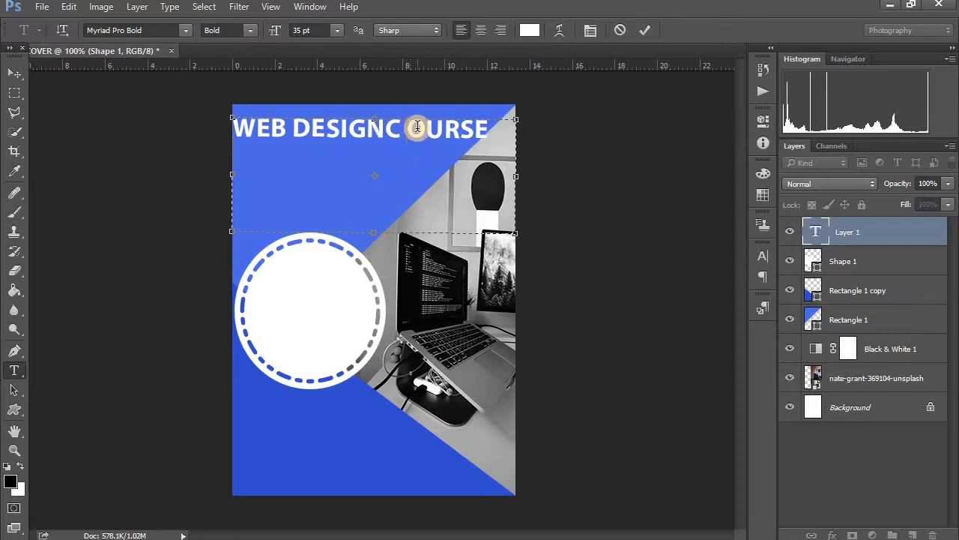
key(BackSpace)
key(Left)
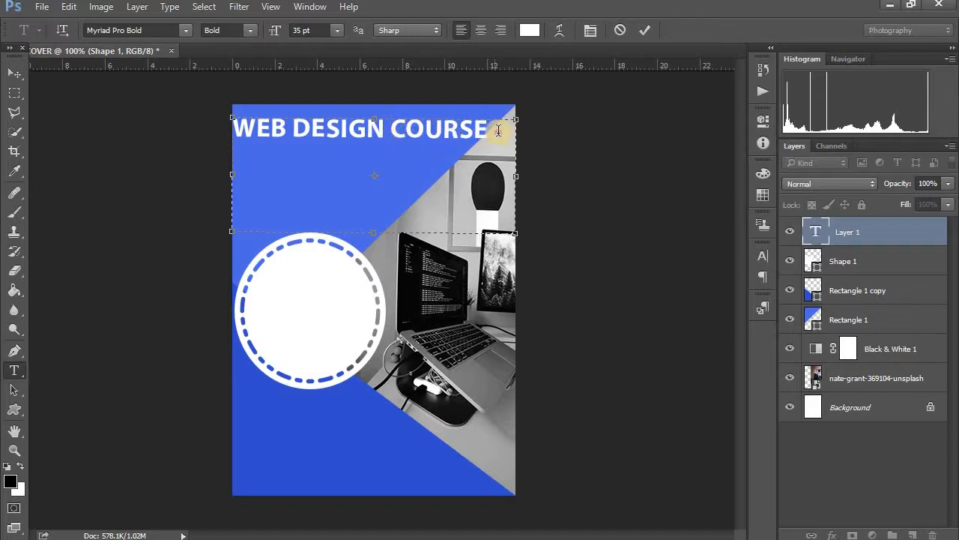
Set the font size of the whole WEB DESIGN COURSE title to 30 pt
drag(495, 129, 64, 139)
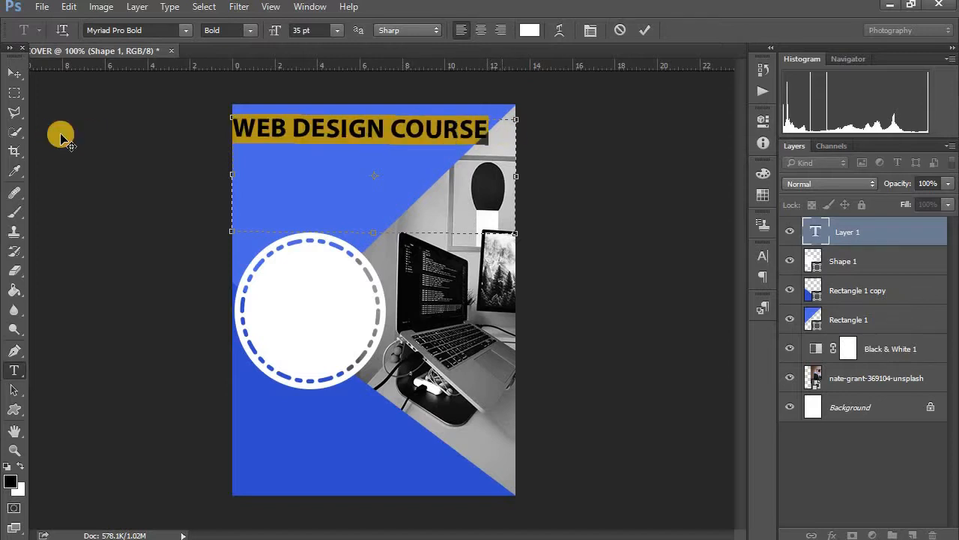
click(300, 30)
text(32)
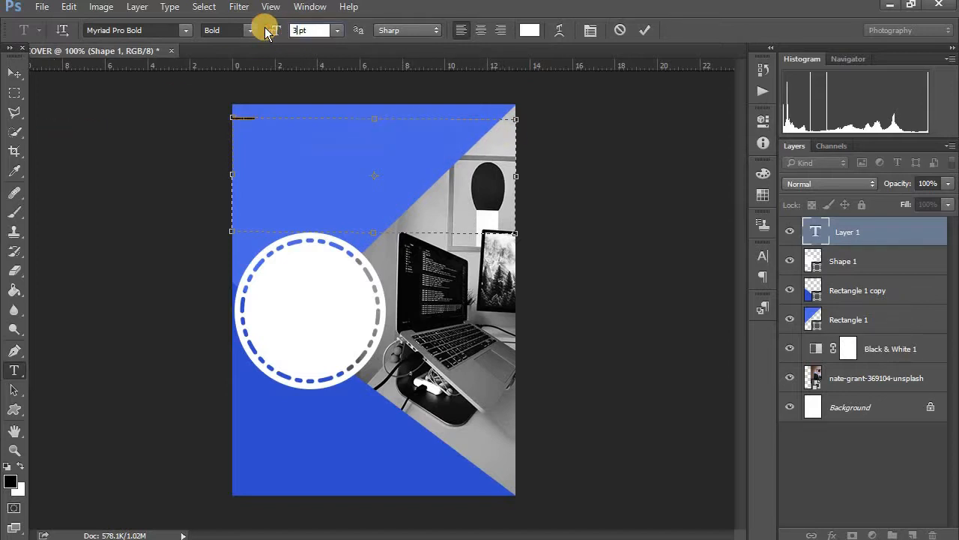
key(BackSpace)
text(0)
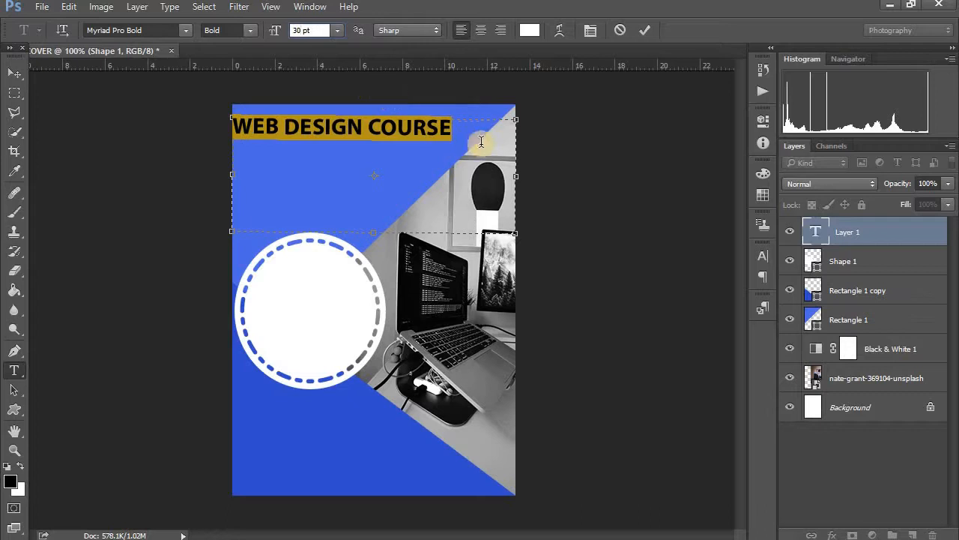
Move the title slightly inward from the page's left edge and shrink its text box to fit closely around the text
click(14, 73)
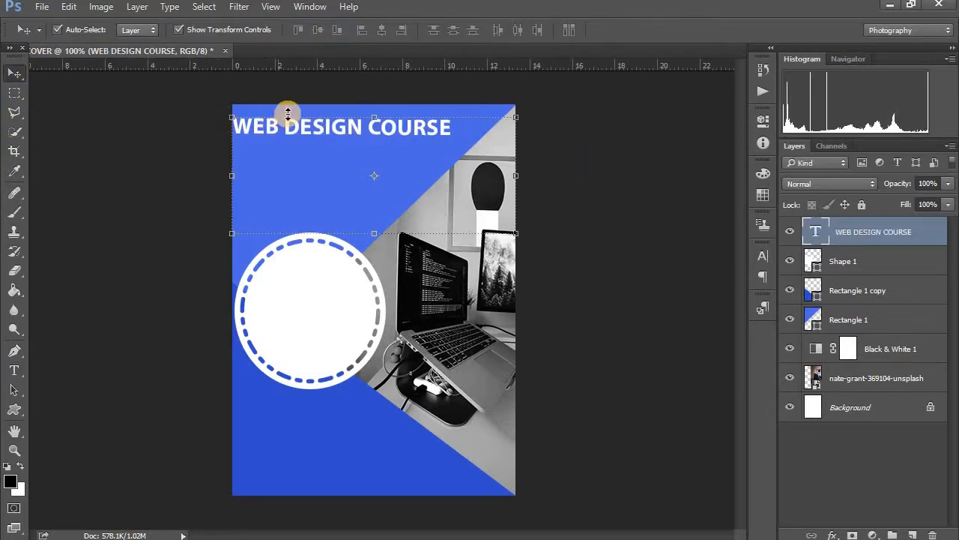
mouse_move(308, 129)
mouse_down()
mouse_move(327, 129)
mouse_move(318, 125)
mouse_up()
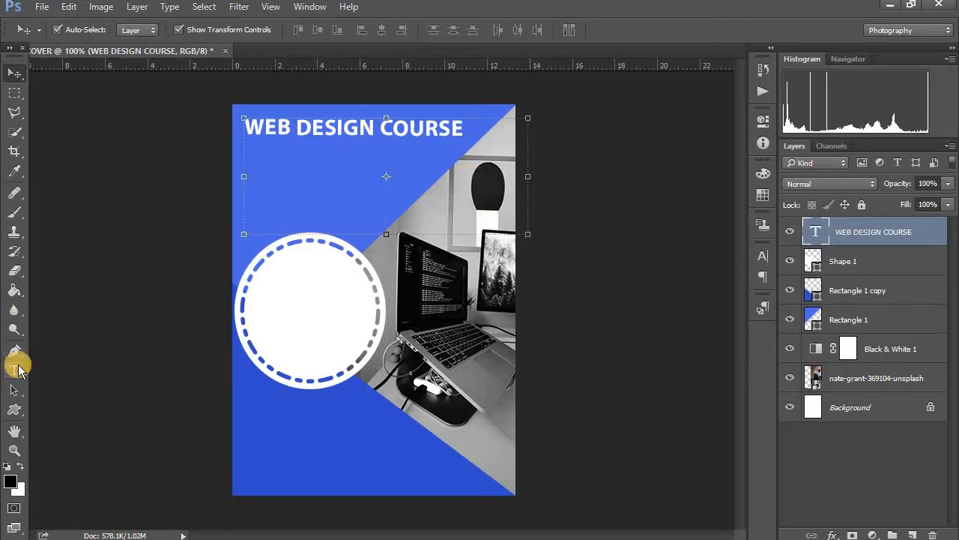
click(14, 368)
click(463, 129)
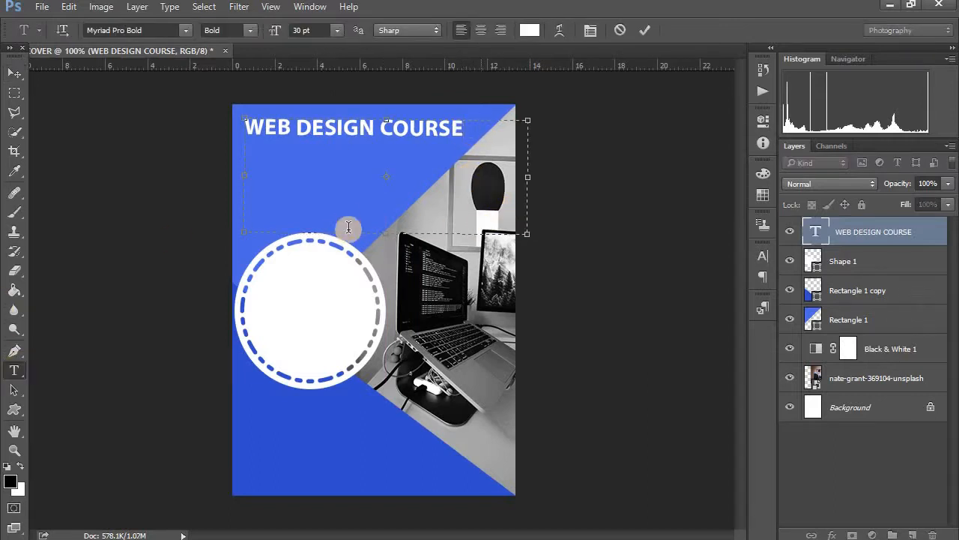
drag(384, 233, 407, 145)
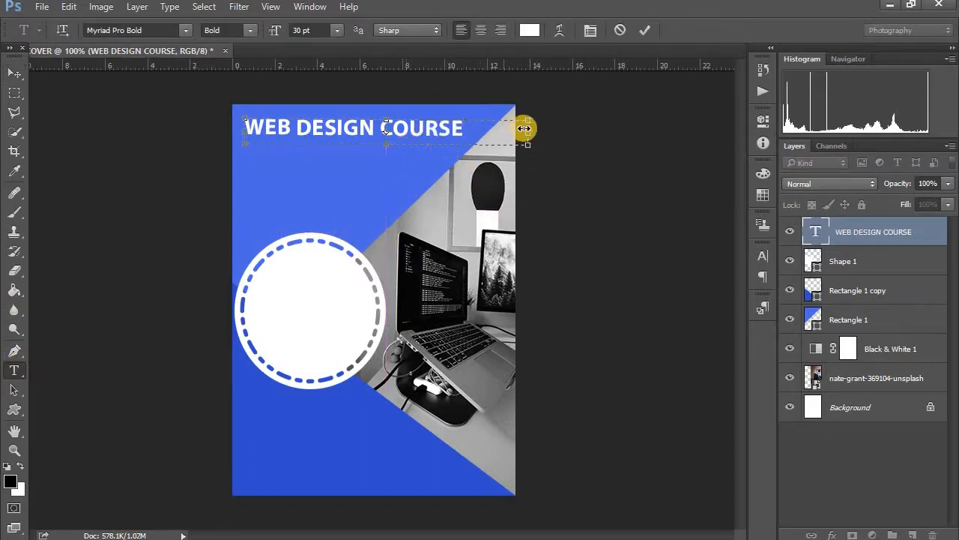
drag(529, 129, 478, 130)
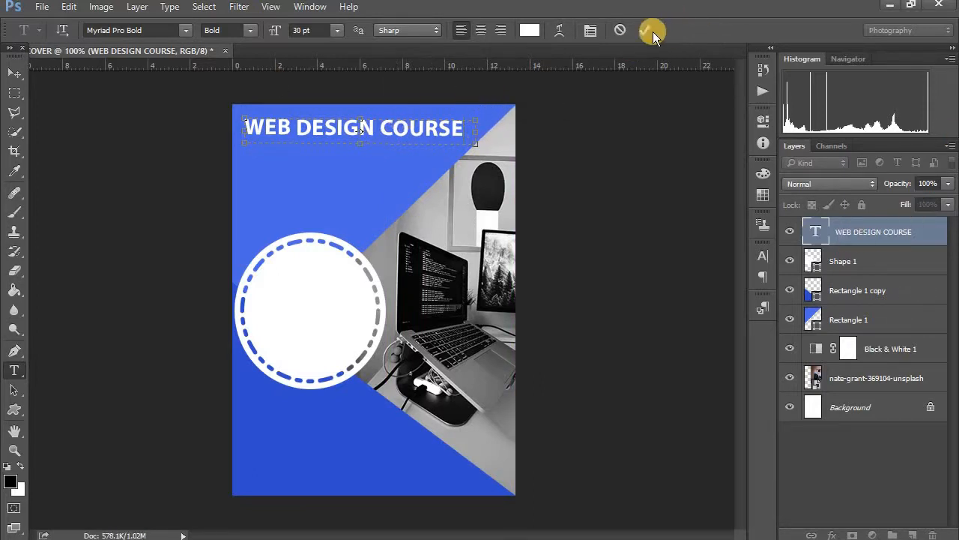
click(652, 55)
Duplicate the WEB DESIGN COURSE text layer
right_click(854, 236)
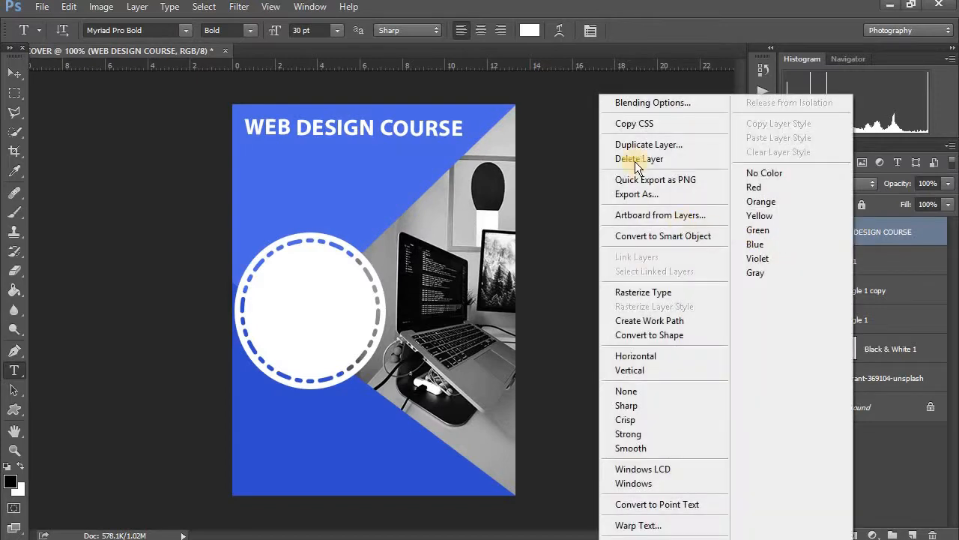
click(636, 149)
click(622, 164)
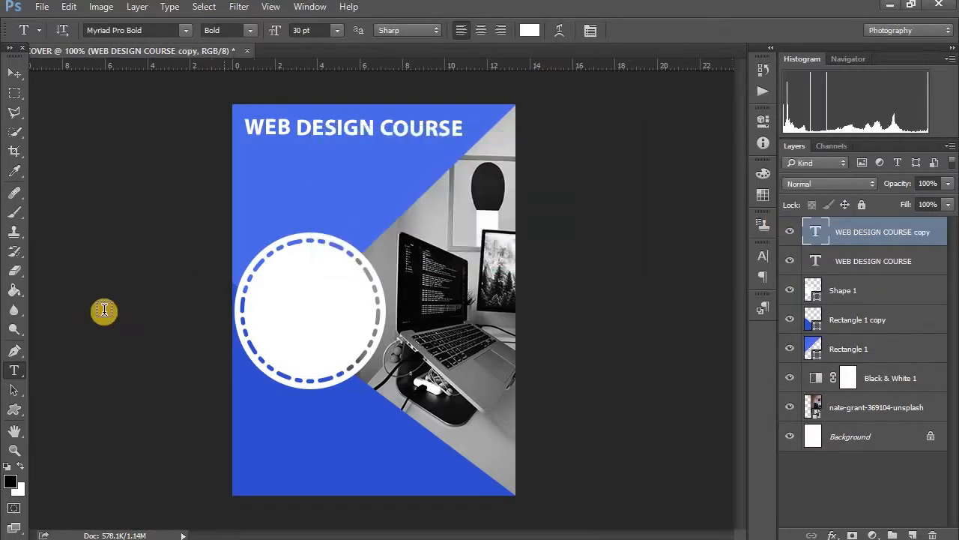
Change the text color of the duplicated title to black
drag(449, 134, 203, 118)
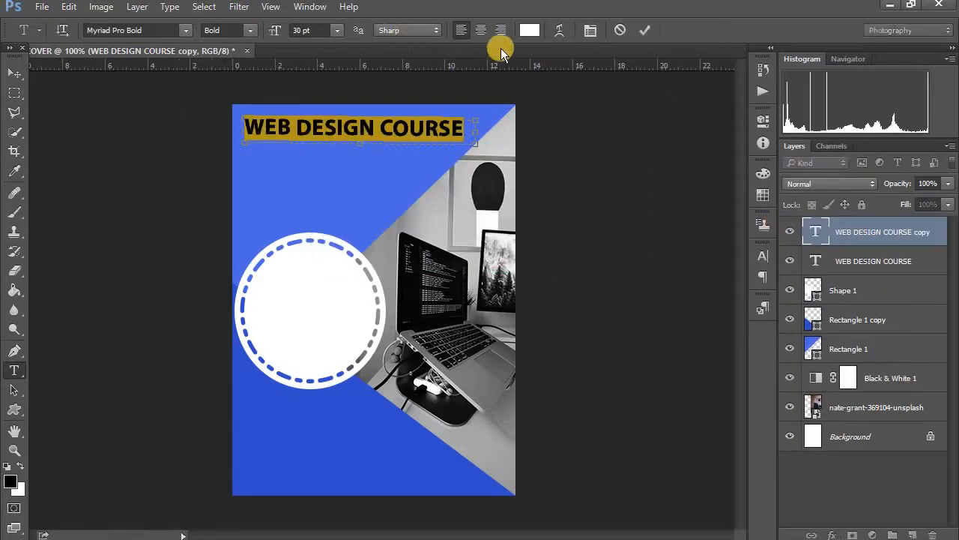
click(530, 30)
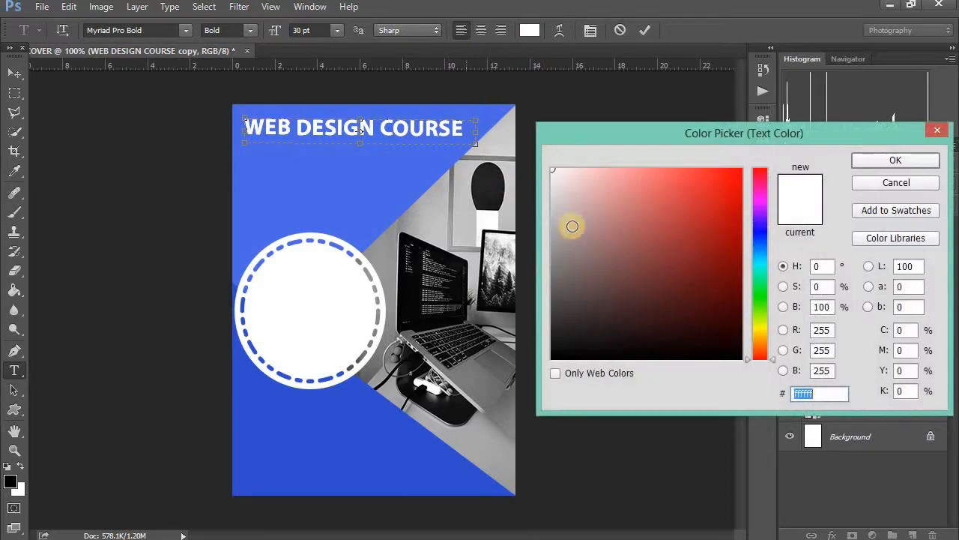
click(882, 164)
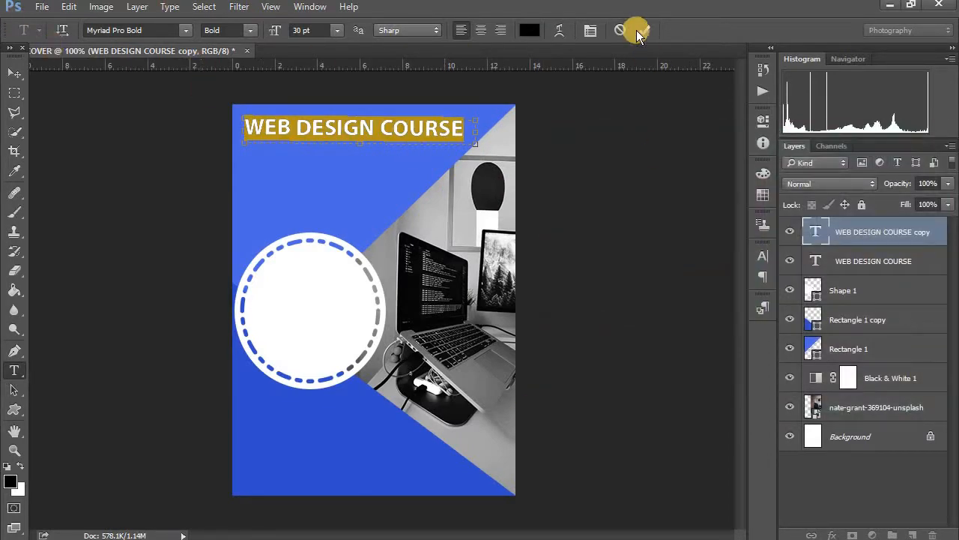
click(639, 30)
Apply a Gaussian Blur smart filter with a 3.0 px radius to the black title copy and move the white title layer above it
click(269, 7)
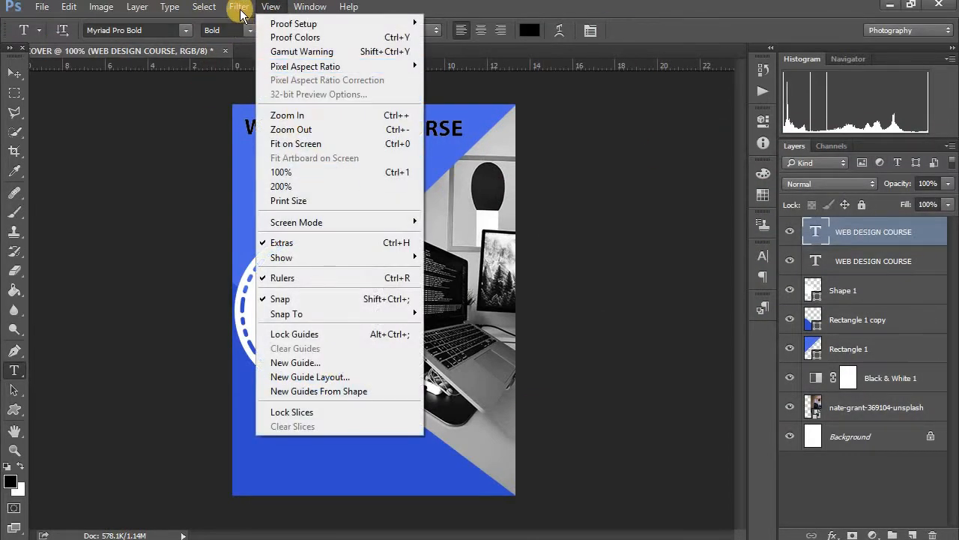
mouse_move(240, 9)
mouse_move(300, 171)
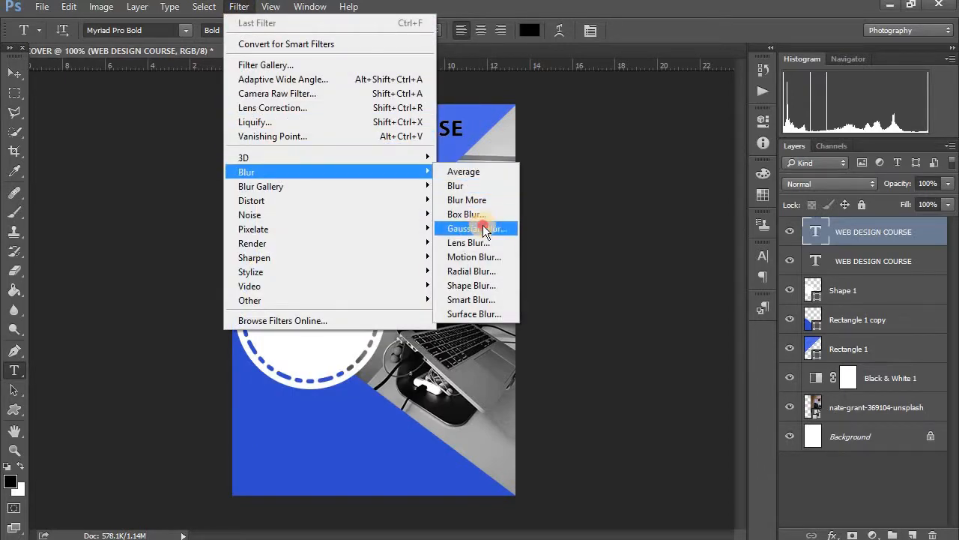
click(482, 225)
click(541, 212)
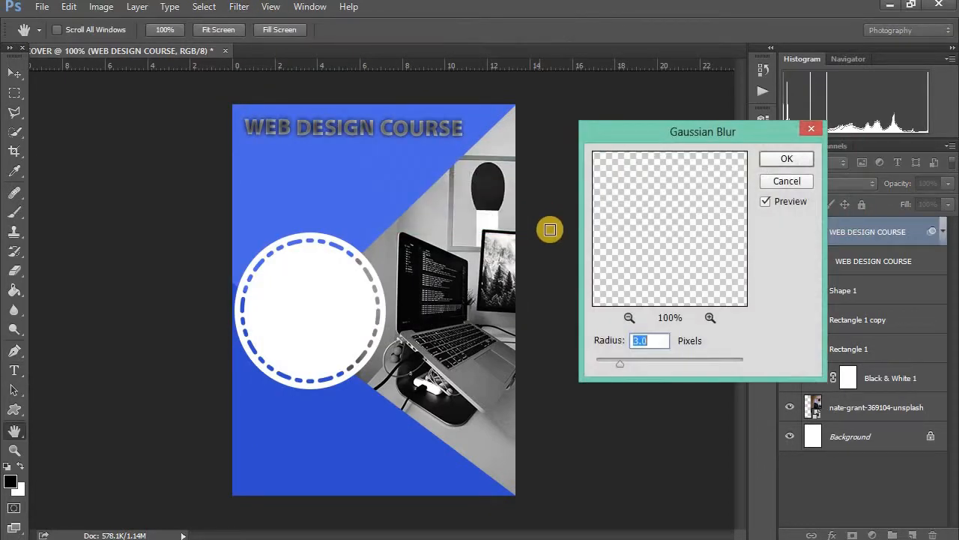
click(778, 162)
drag(837, 304, 840, 227)
drag(841, 310, 852, 226)
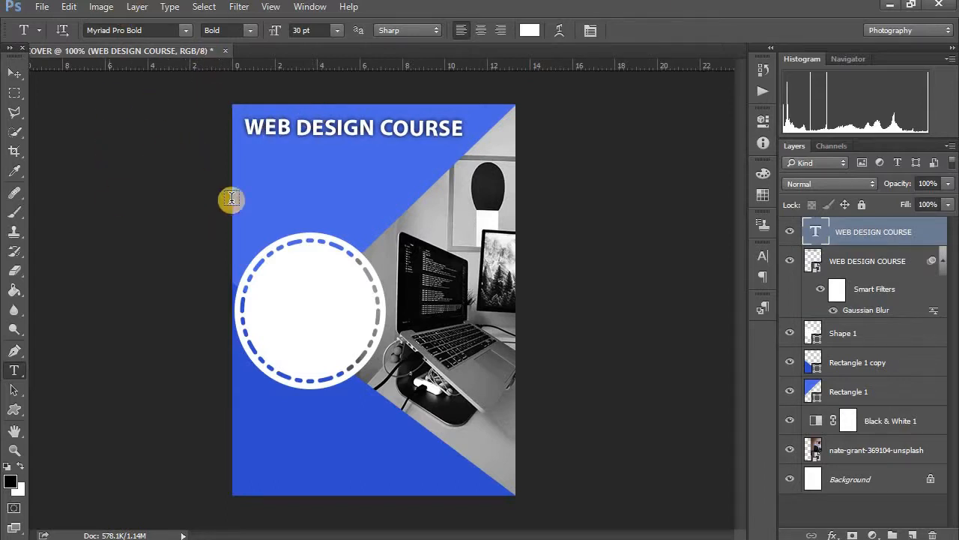
Add a white text box below the title reading "HTML, CSS, JavaScript, jQuery, Bootstrap and Wordpress"
drag(252, 155, 435, 197)
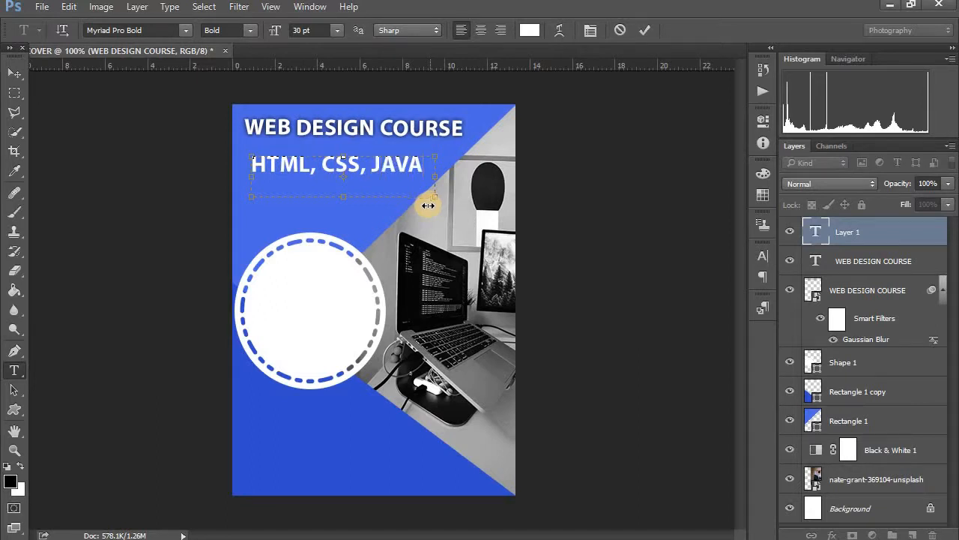
drag(428, 204, 502, 275)
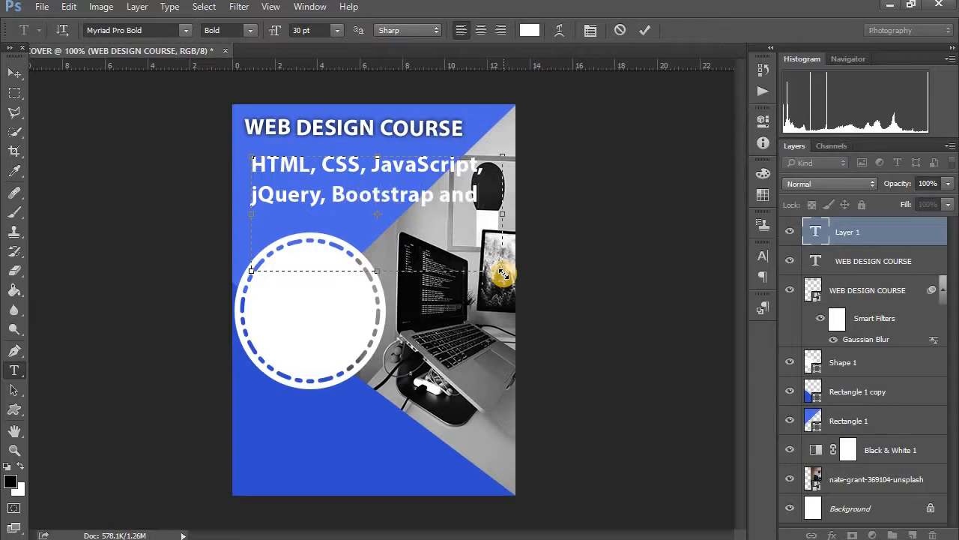
text(ordpress)
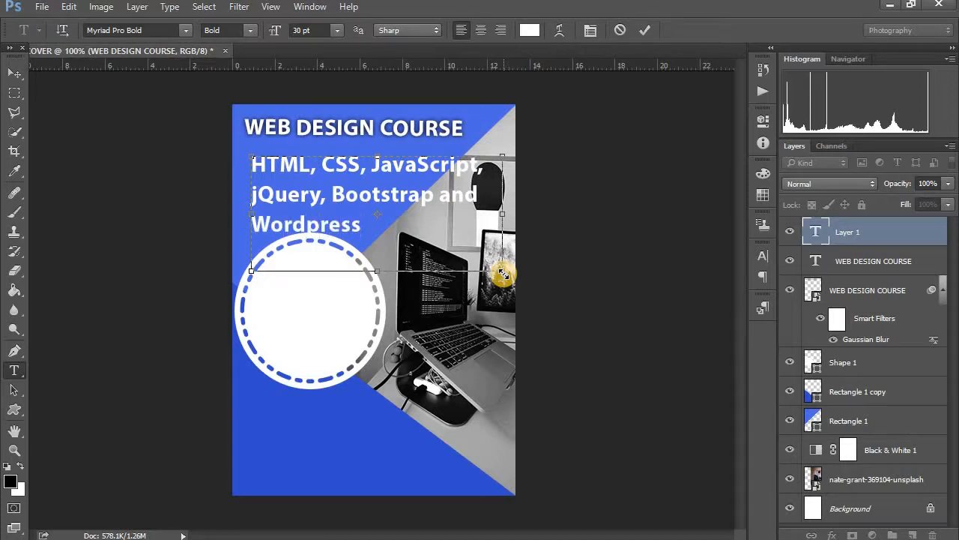
Set the course topics text to 14 pt and narrow its text box so the first line ends after "Bootstrap"
key(ctrl+a)
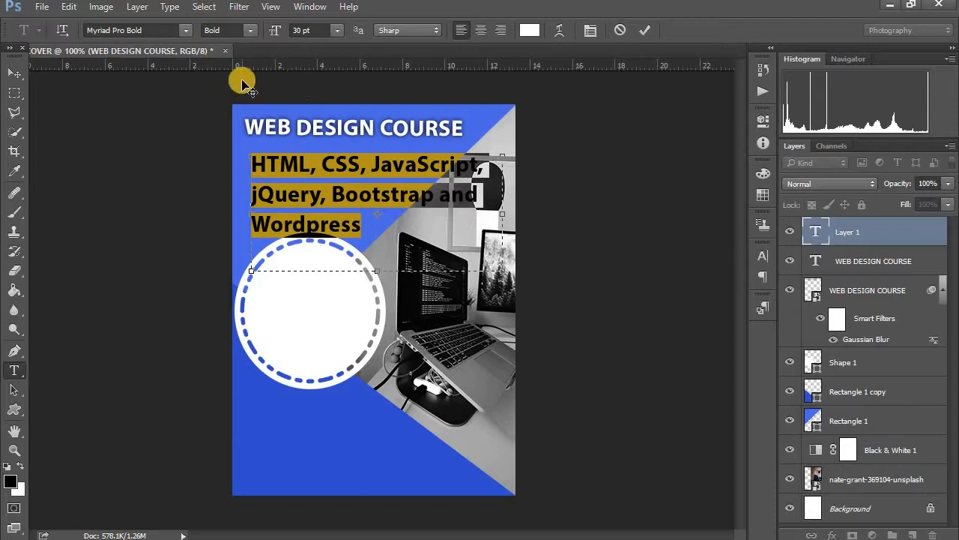
drag(276, 30, 265, 30)
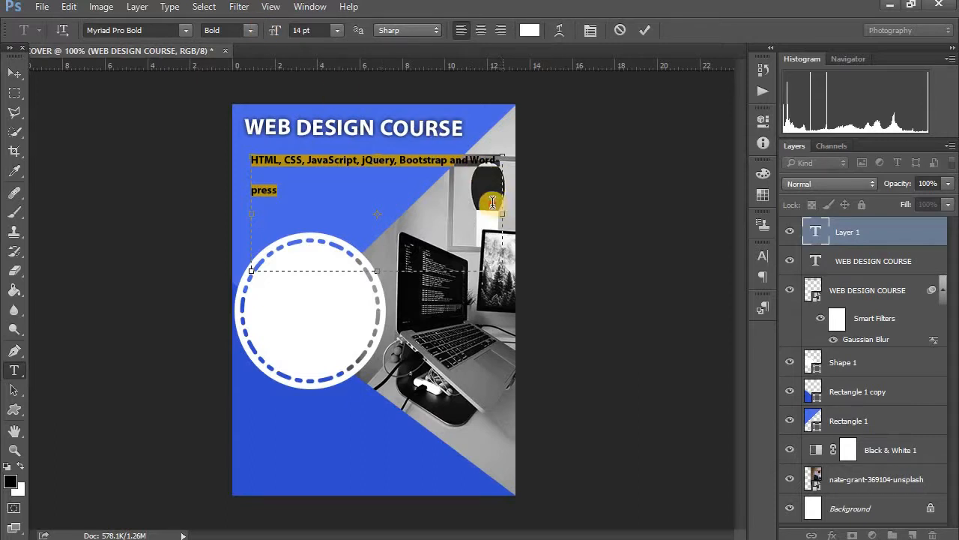
drag(501, 214, 442, 199)
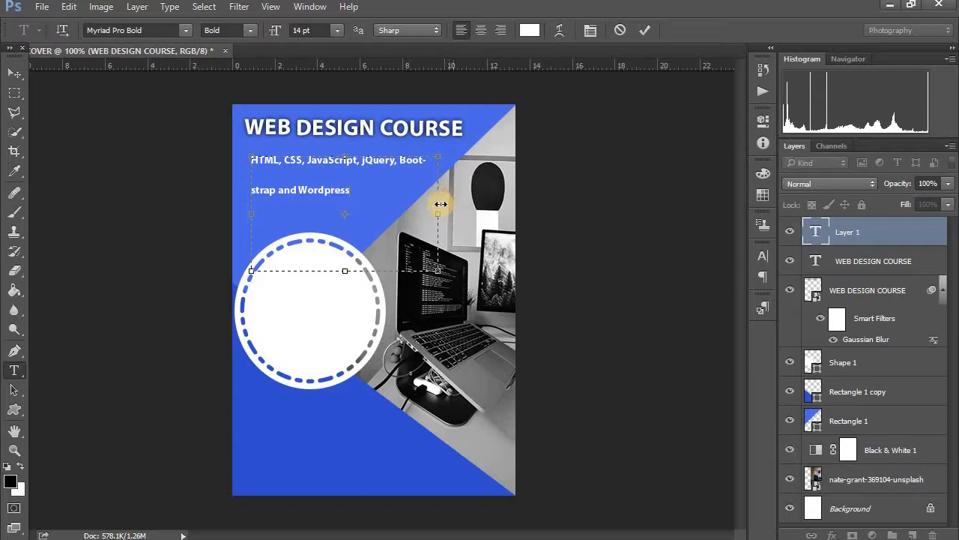
drag(439, 204, 462, 205)
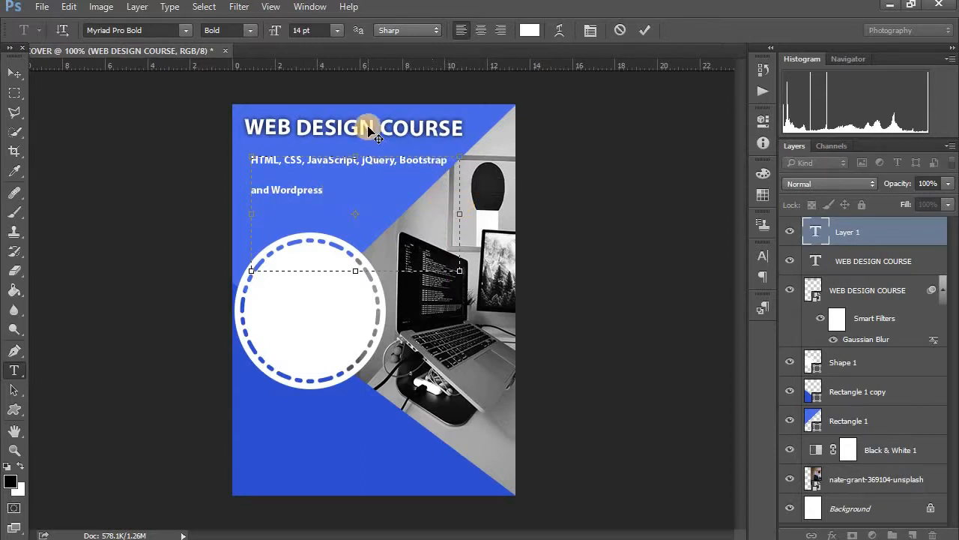
Set the leading of the topics text's second line to 18 pt and correct its last word to "WordPress"
drag(347, 197, 208, 197)
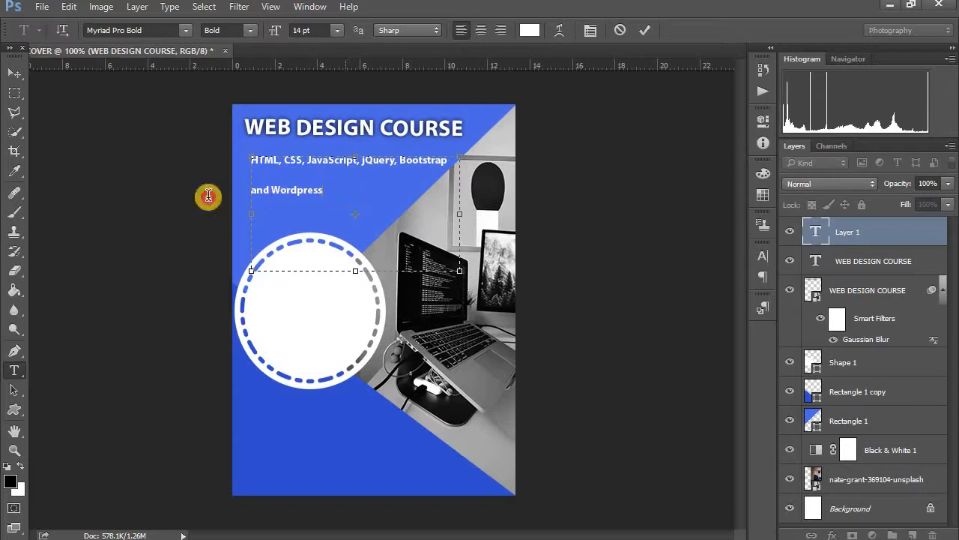
click(761, 255)
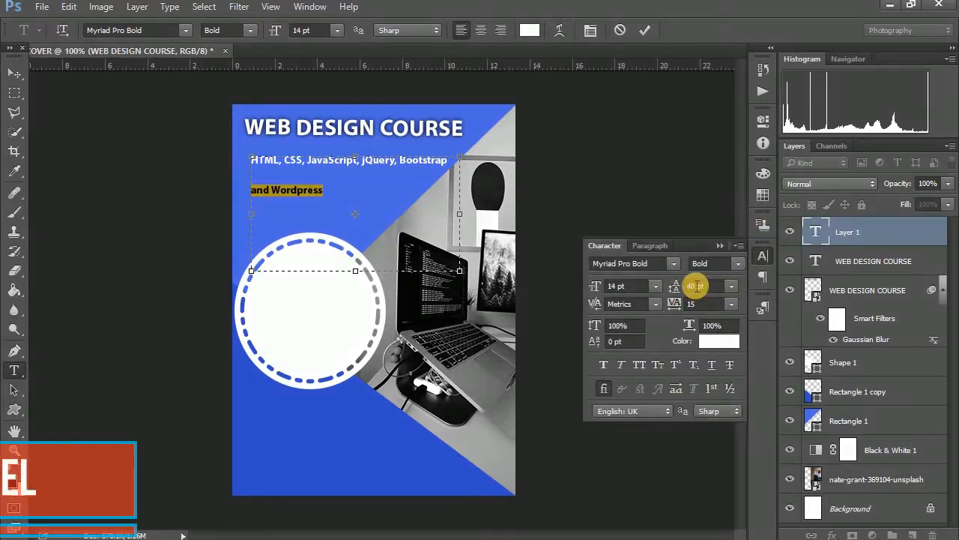
drag(697, 285, 592, 285)
text(10)
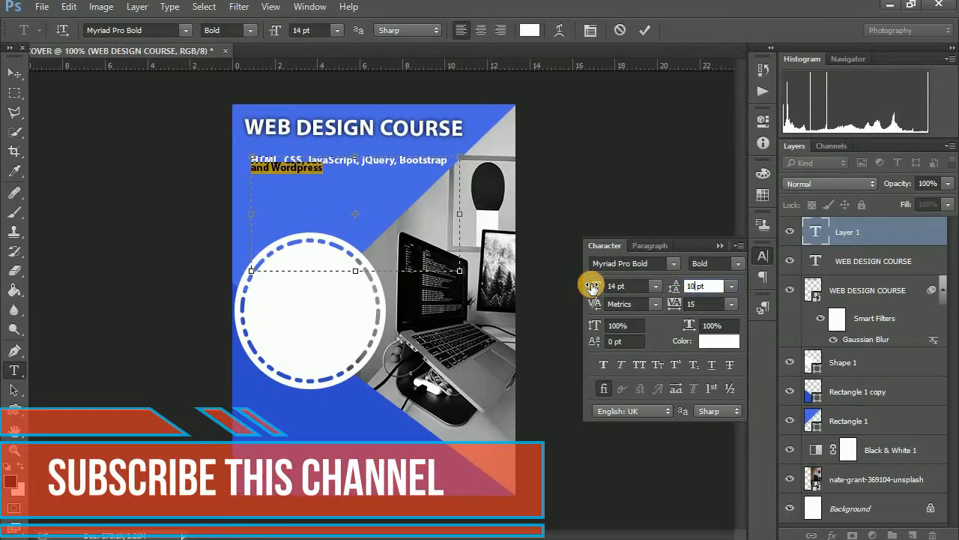
key(BackSpace)
text(5)
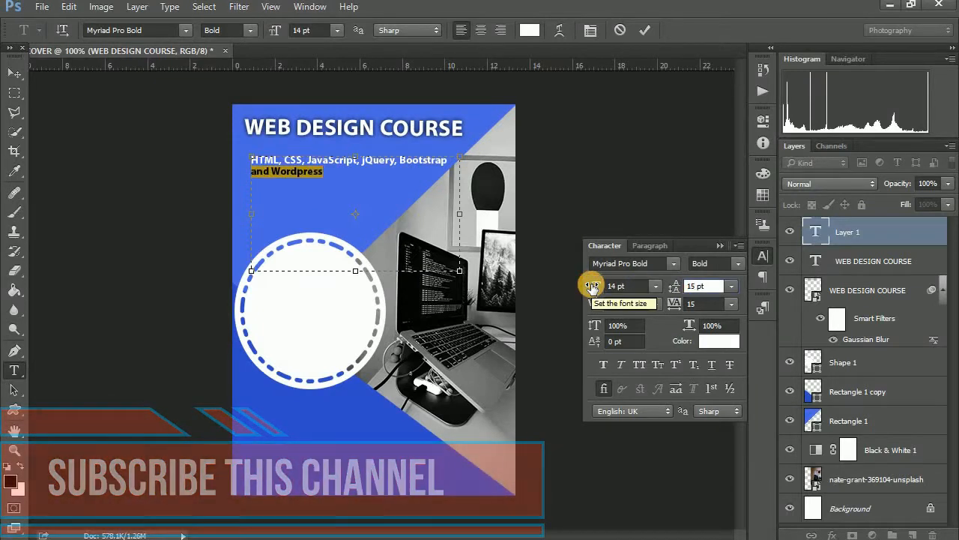
key(BackSpace)
text(8)
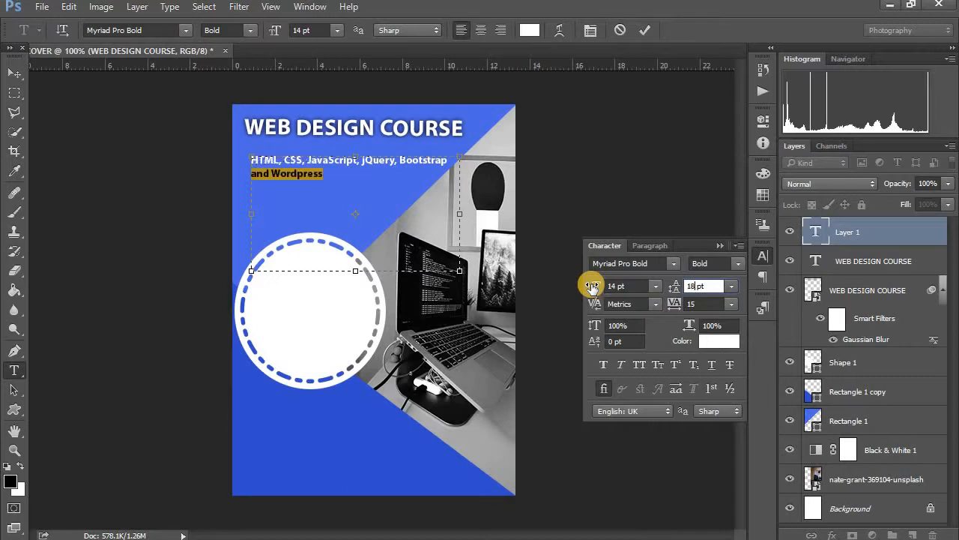
click(303, 179)
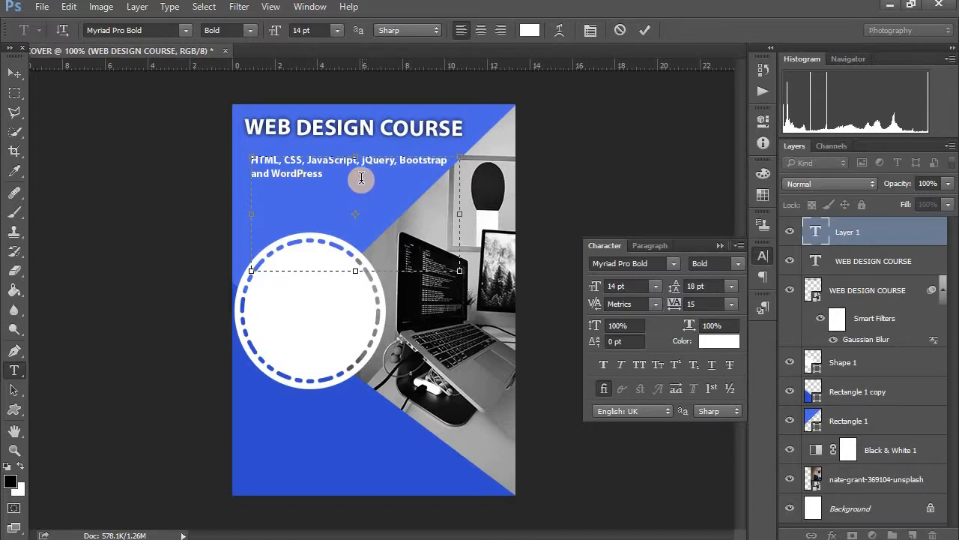
Shrink the topics text box to fit its two lines and align the text with the title's left edge
drag(361, 178, 218, 183)
click(719, 244)
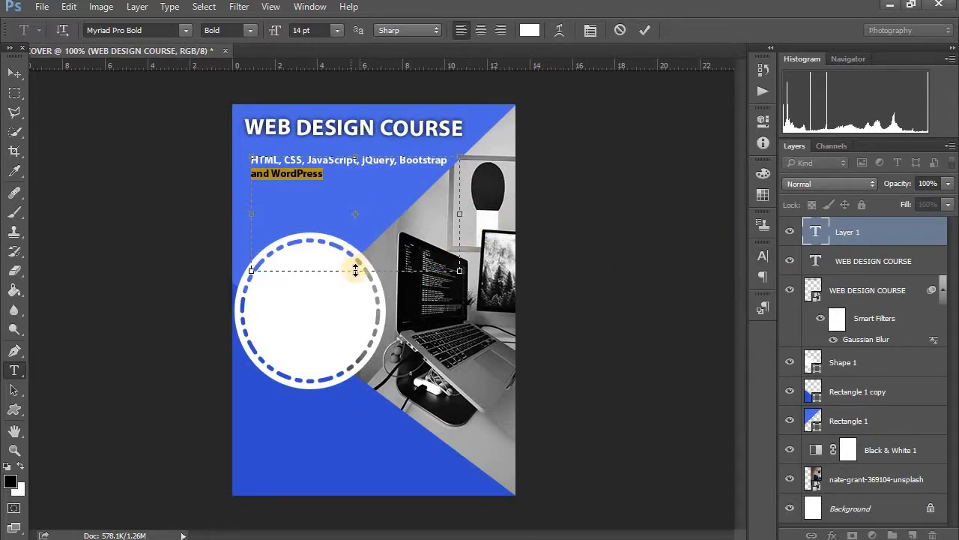
drag(356, 270, 356, 181)
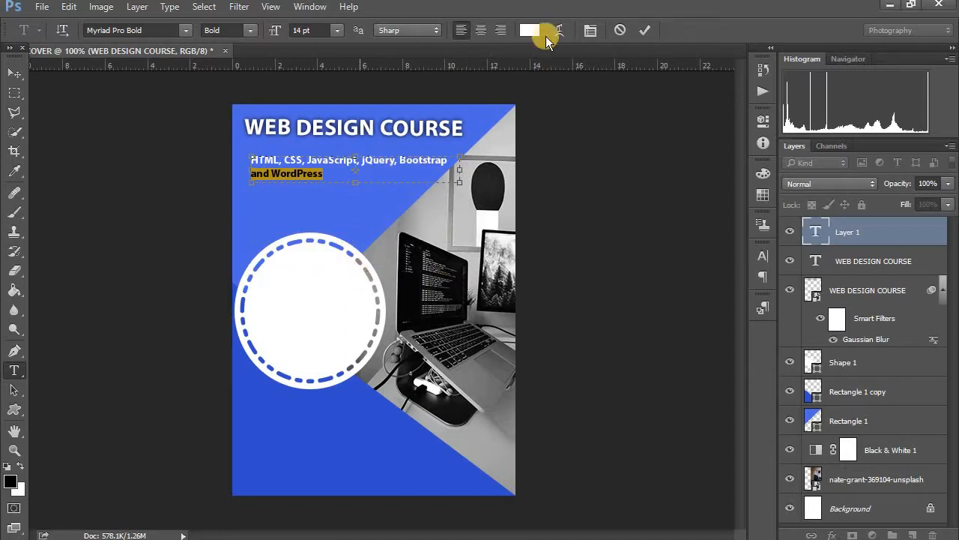
click(642, 29)
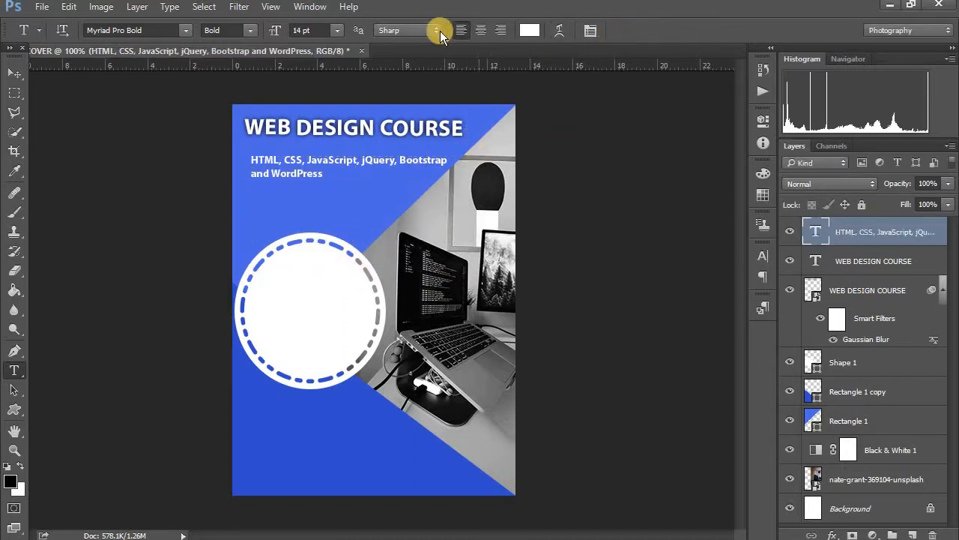
click(14, 73)
drag(289, 172, 283, 170)
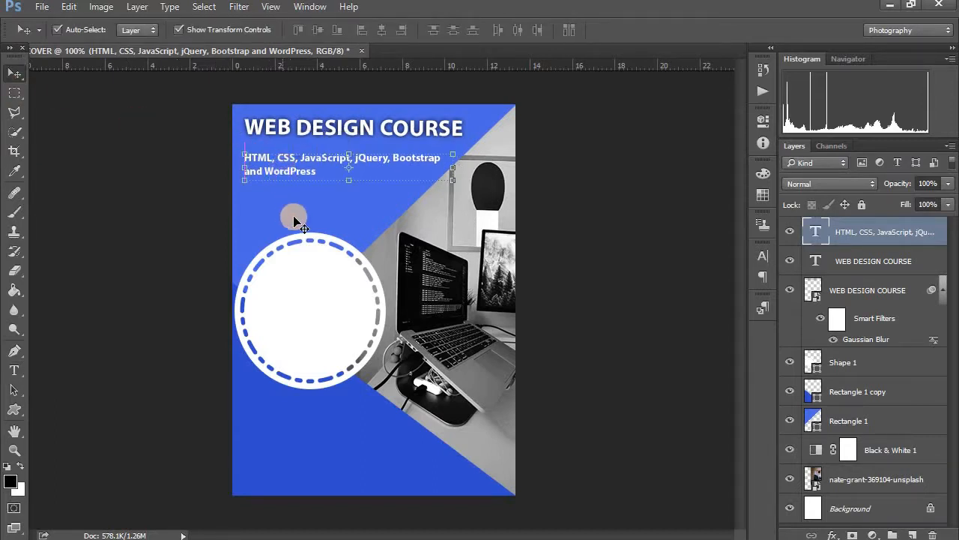
Add a text box inside the white circular badge with black (000000) text reading "20% OFF"
click(14, 370)
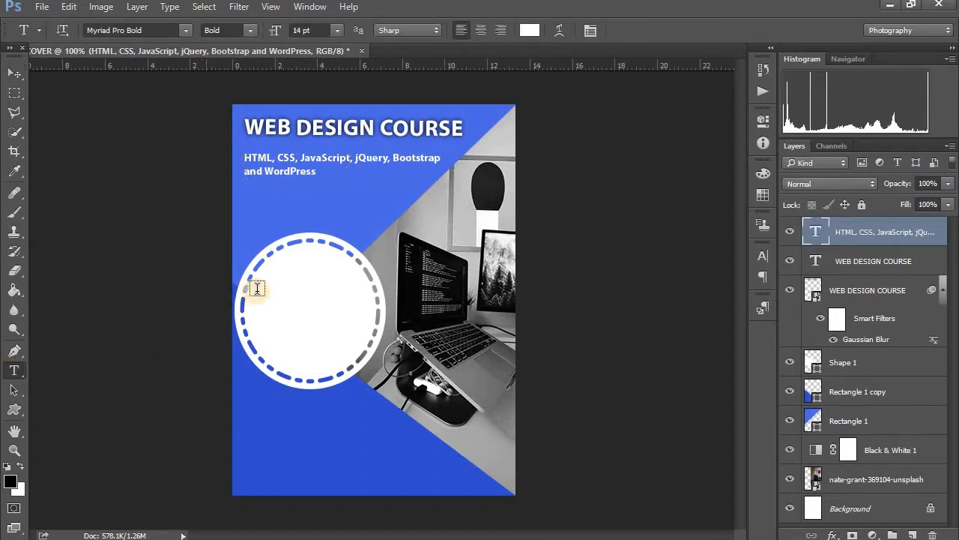
drag(261, 280, 373, 355)
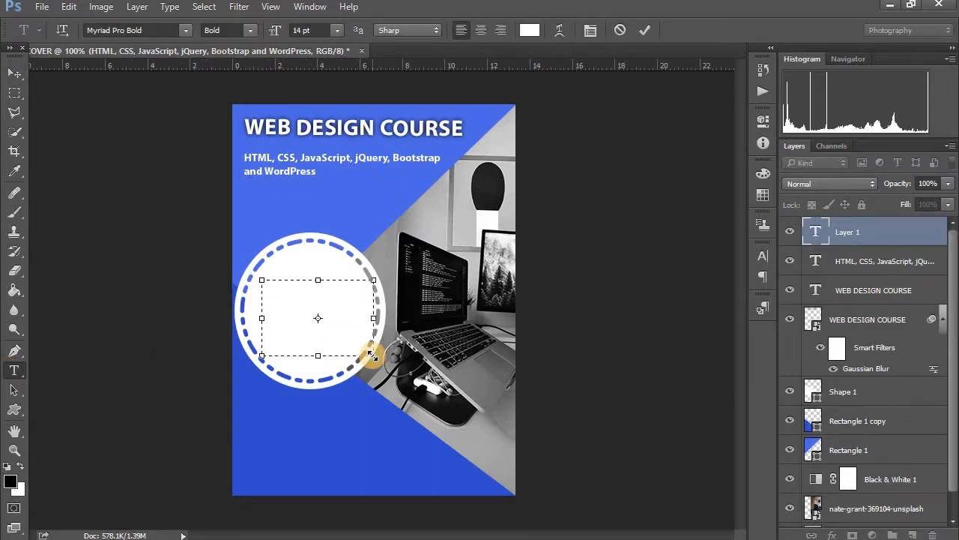
click(529, 30)
click(437, 397)
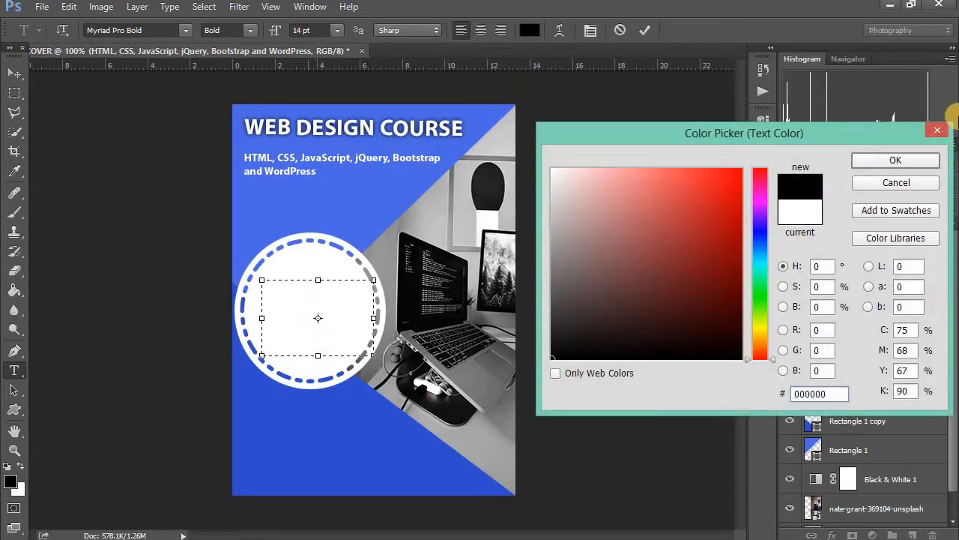
click(908, 158)
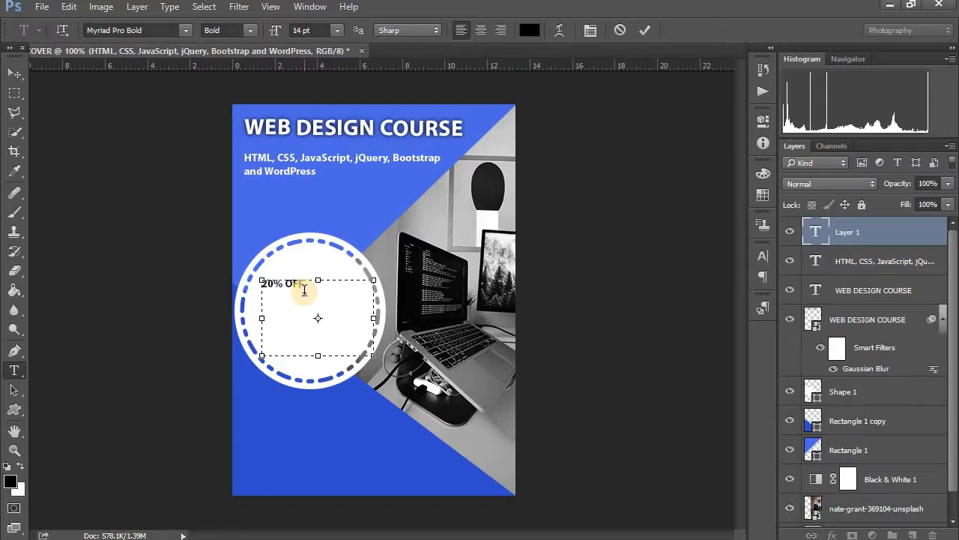
Set the "20% OFF" text to Minion Pro Italic at 38 pt
drag(305, 290, 263, 279)
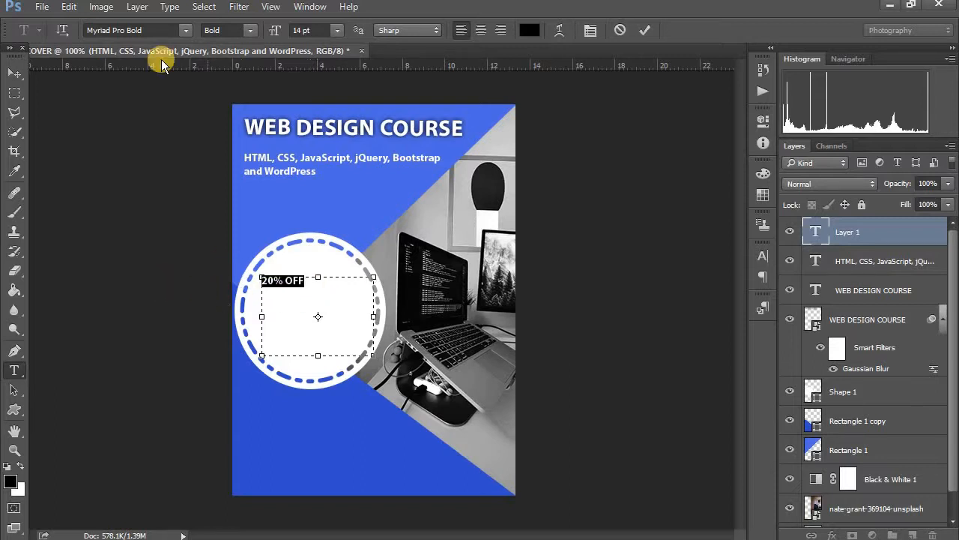
click(185, 30)
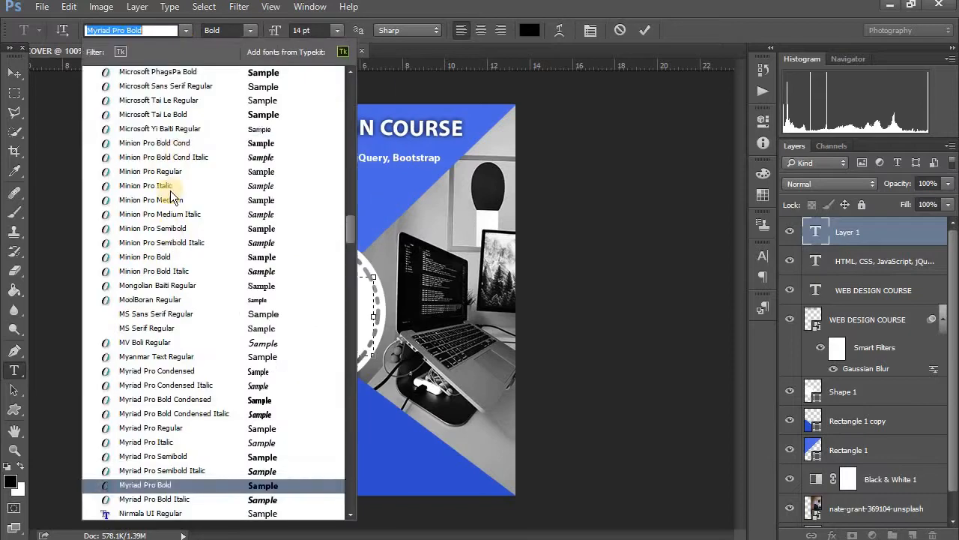
click(383, 229)
drag(325, 250, 442, 154)
click(185, 30)
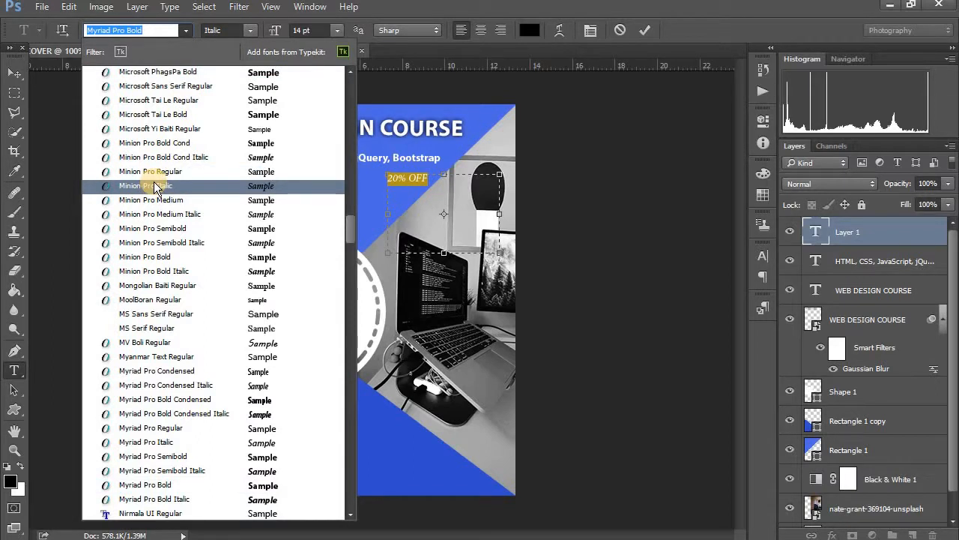
click(155, 186)
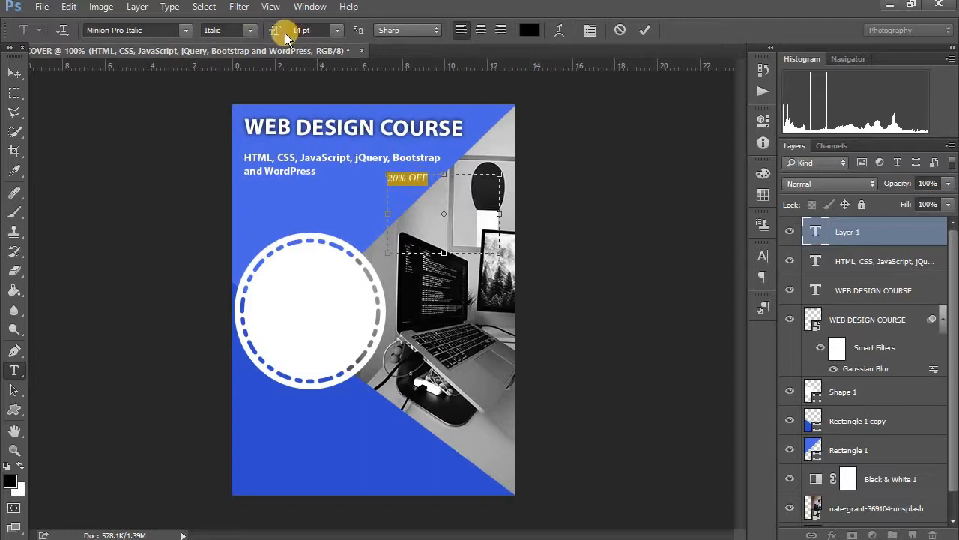
drag(278, 34, 291, 32)
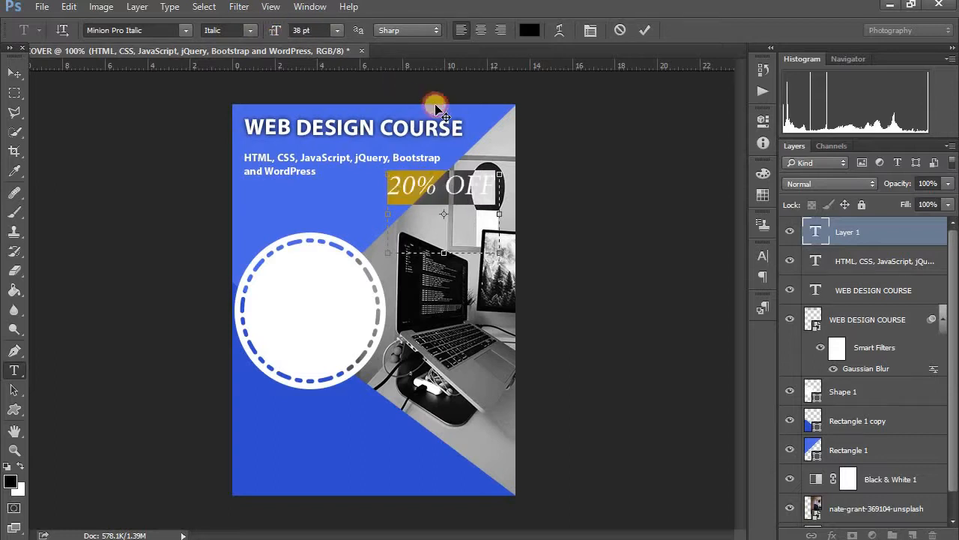
Place the "20% OFF" text inside the white badge and rotate it counterclockwise so it slants upward to the right
drag(460, 159, 333, 272)
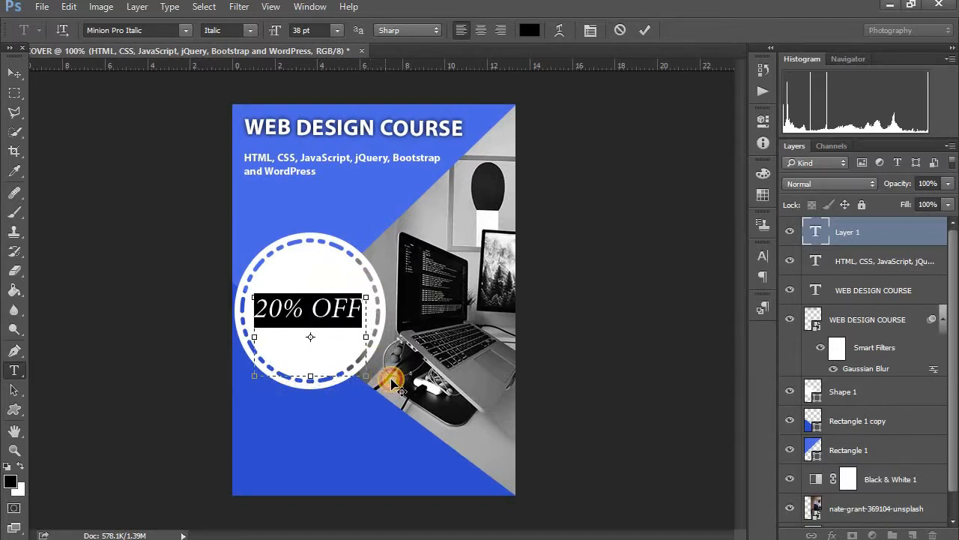
drag(383, 381, 406, 347)
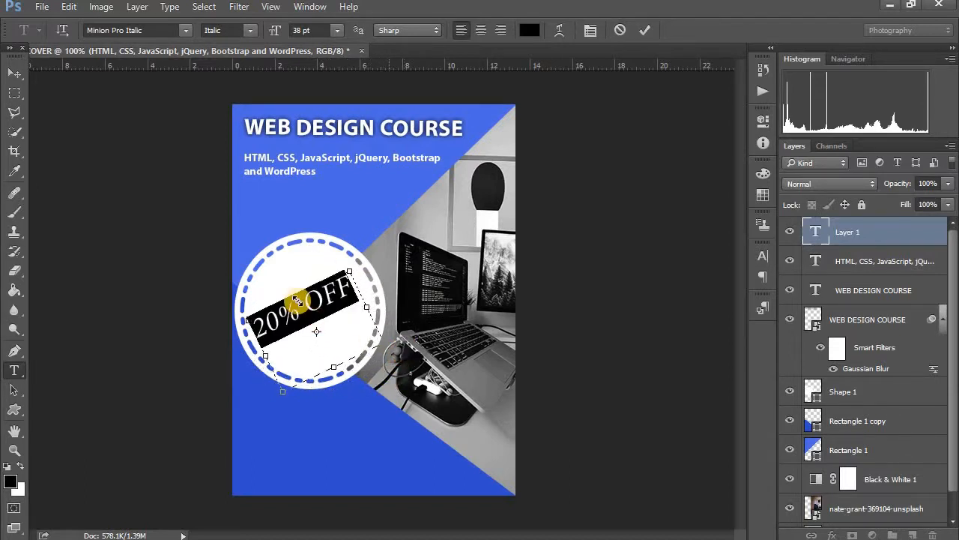
click(344, 299)
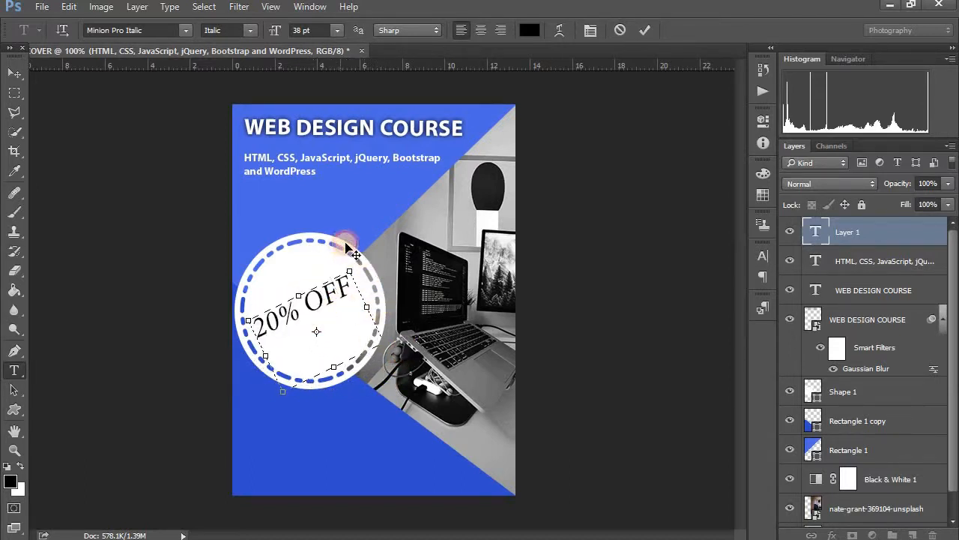
drag(352, 252, 358, 261)
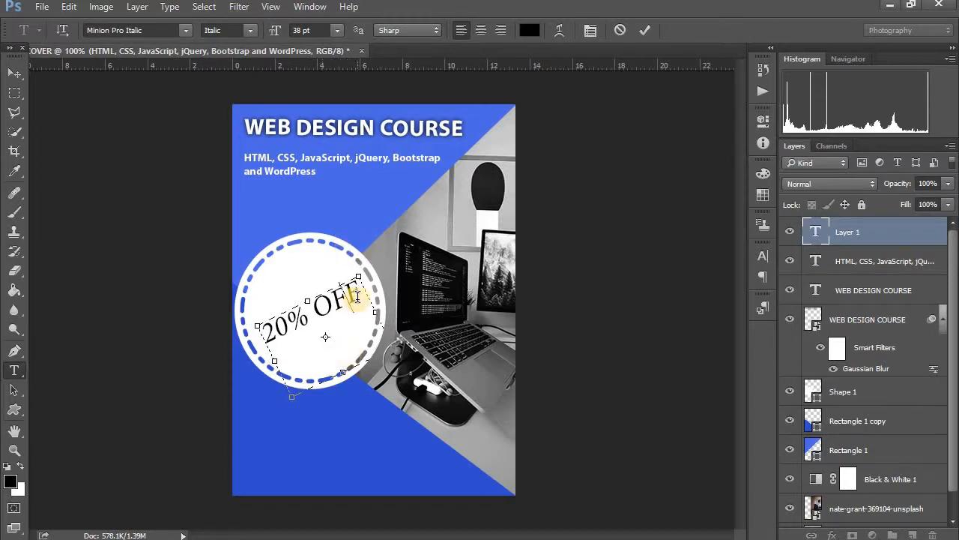
Change the "20% OFF" text style to Bold Cond Italic and center the text in the badge
key(ctrl+a)
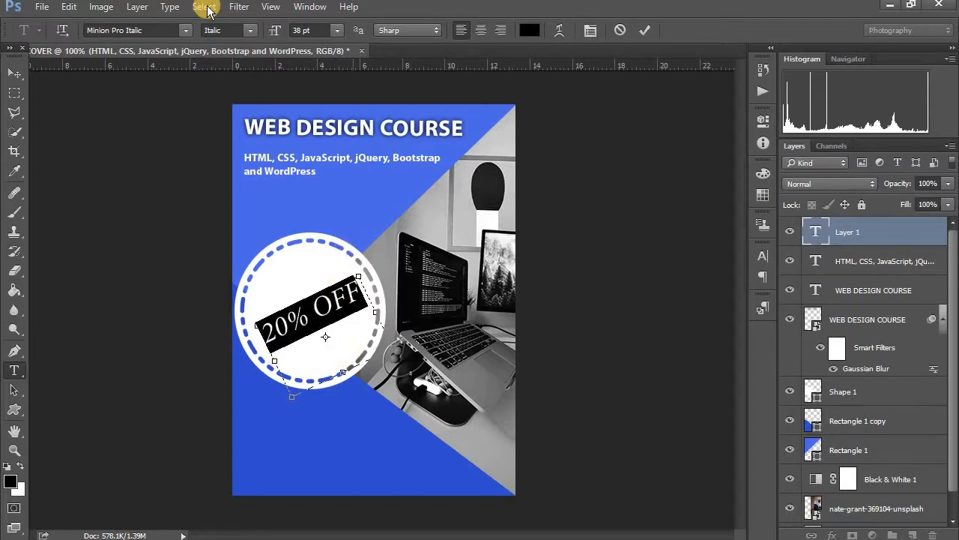
click(247, 33)
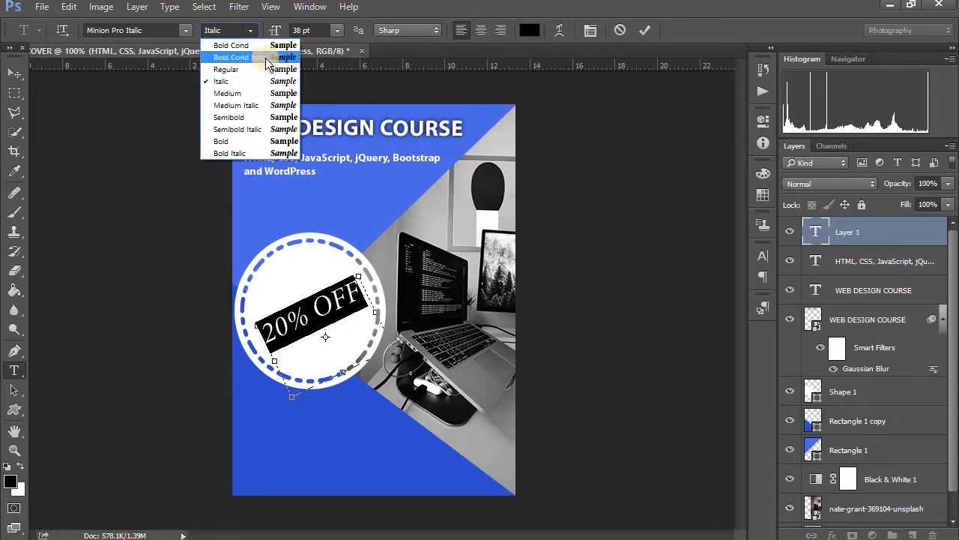
click(266, 59)
drag(320, 273, 315, 266)
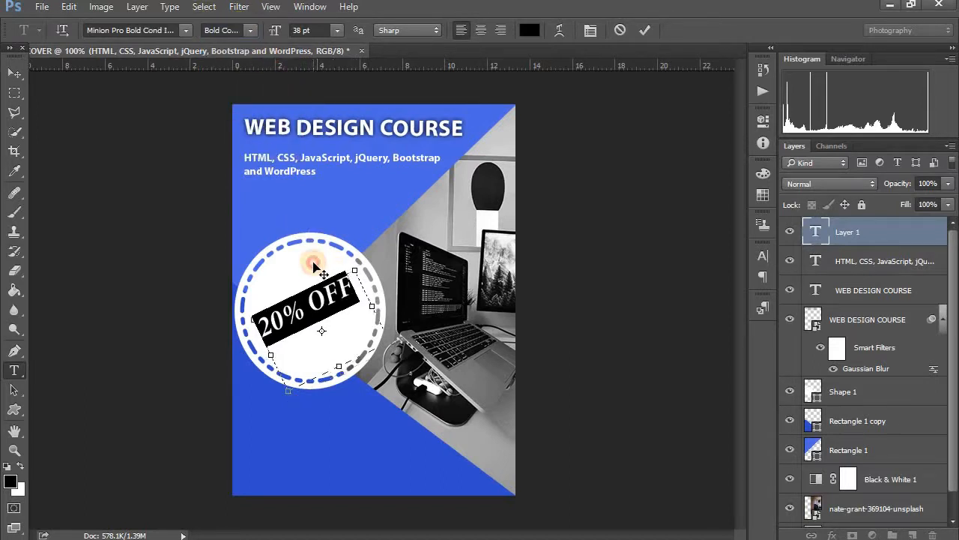
click(645, 30)
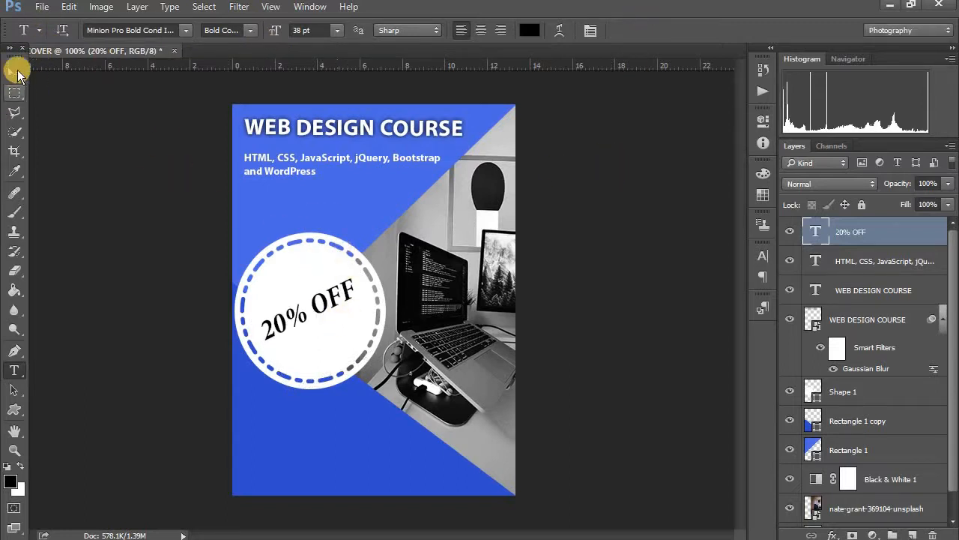
click(14, 73)
drag(324, 313, 344, 296)
click(484, 287)
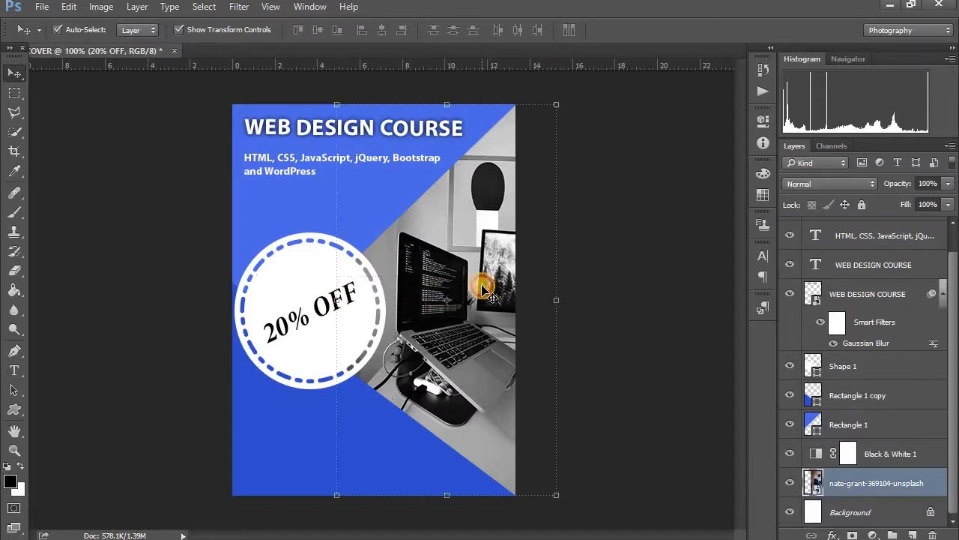
Add a text box below the badge reading "Written by :" and set its text color to white (ffffff)
click(641, 301)
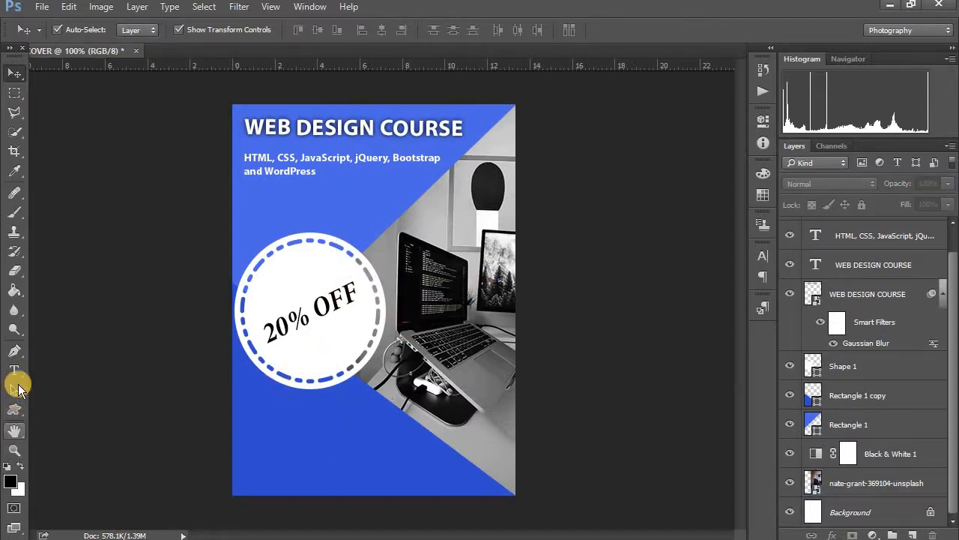
click(14, 370)
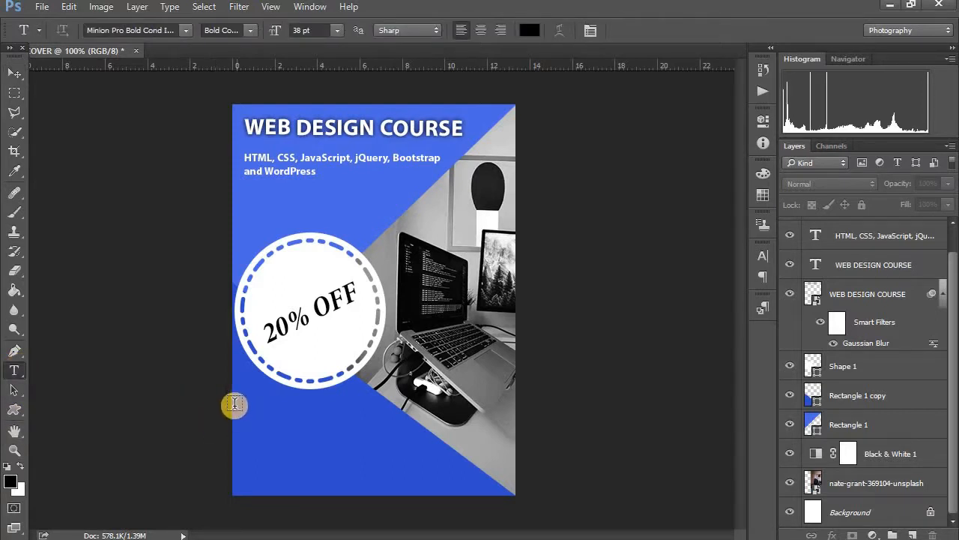
drag(235, 406, 424, 495)
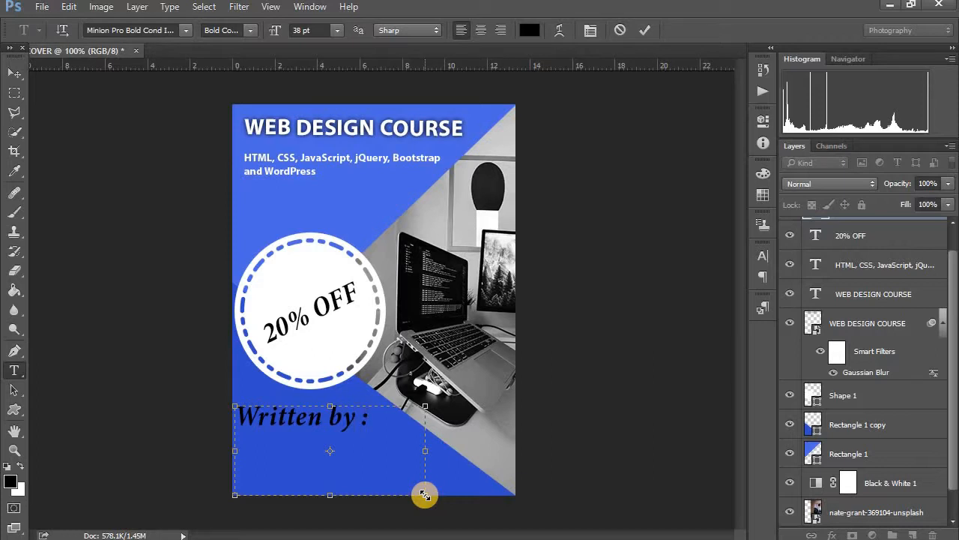
drag(388, 426, 138, 426)
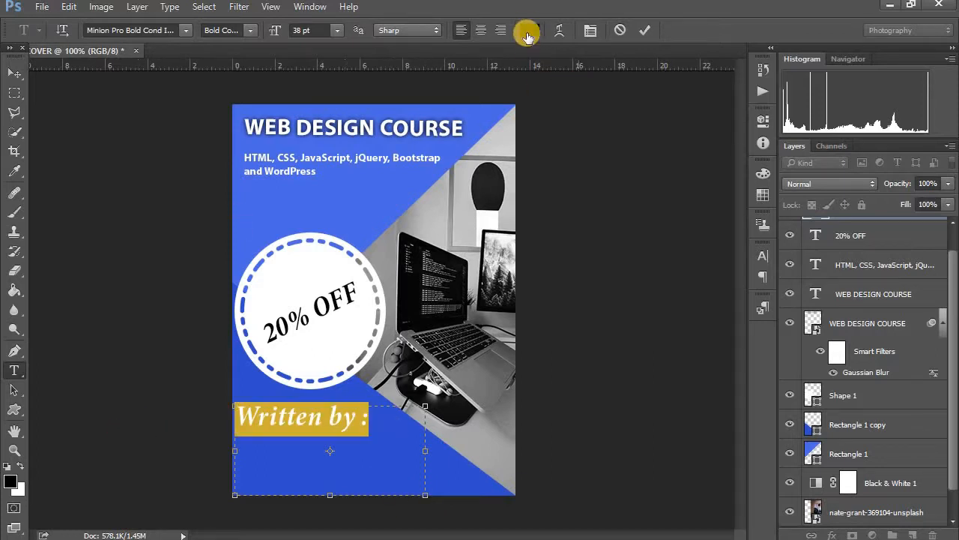
click(529, 31)
click(495, 135)
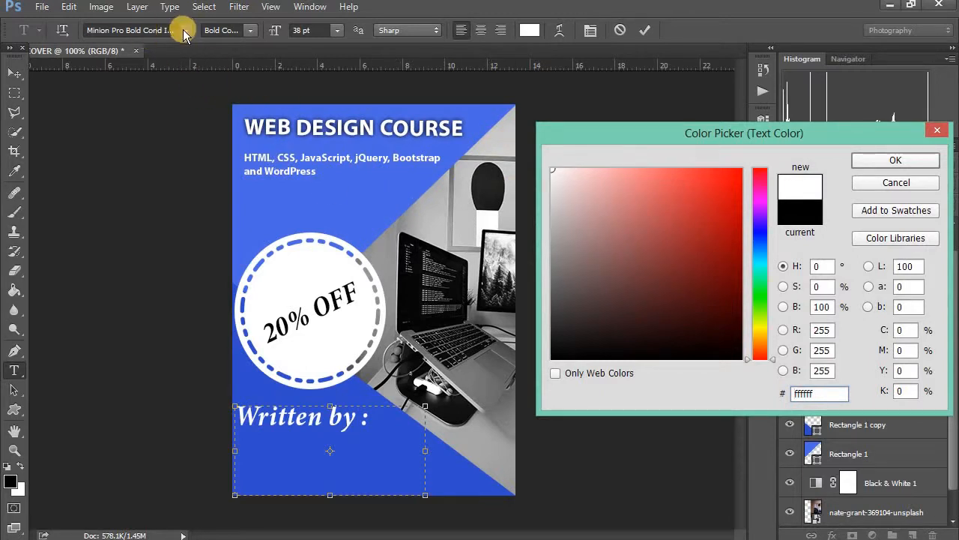
click(896, 160)
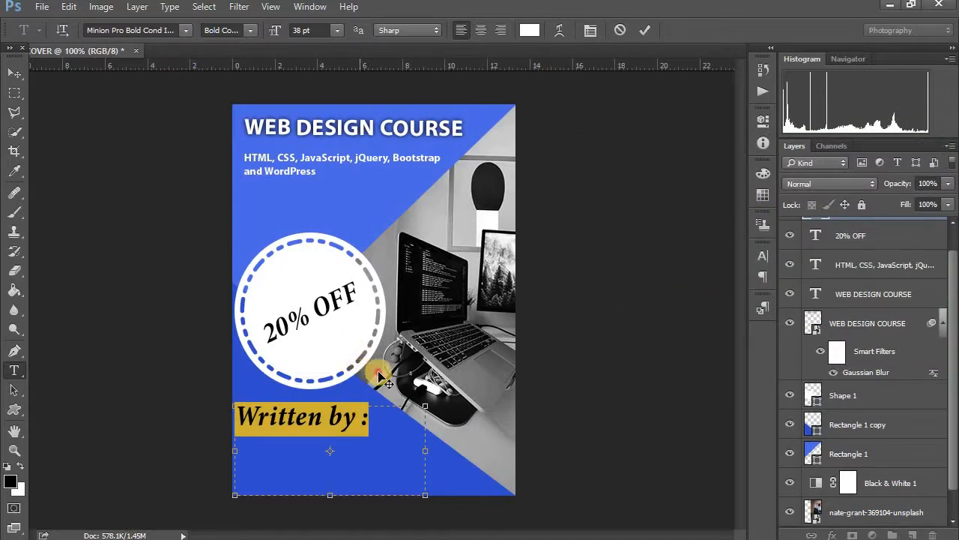
Set the "Written by :" text to Microsoft PhagsPa Bold at 15 pt and keep it below the badge
drag(462, 353, 594, 311)
click(186, 30)
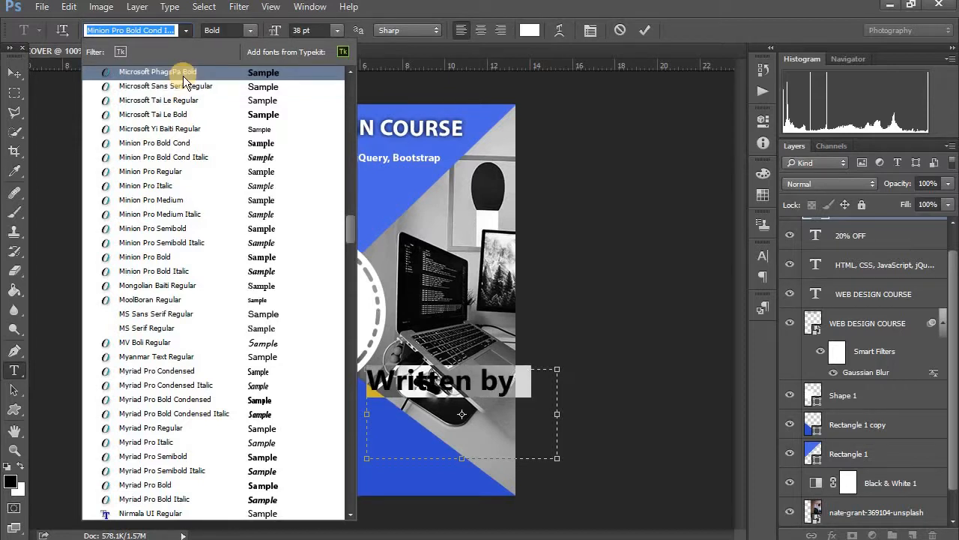
click(183, 73)
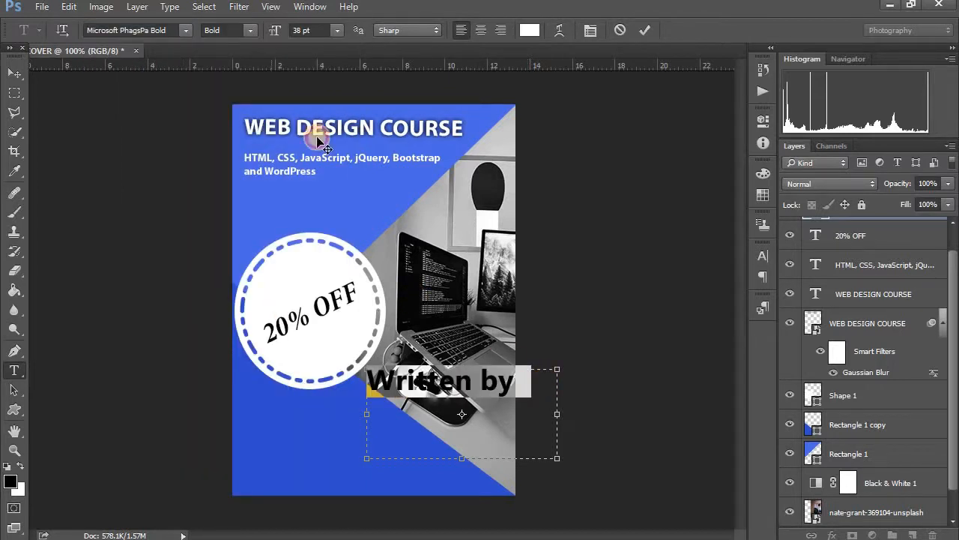
drag(454, 347, 330, 411)
click(301, 30)
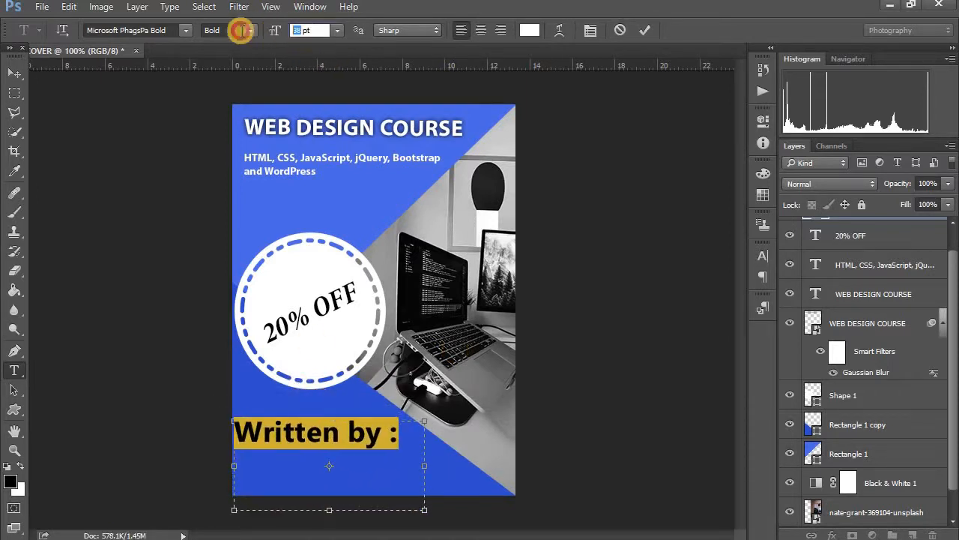
text(12)
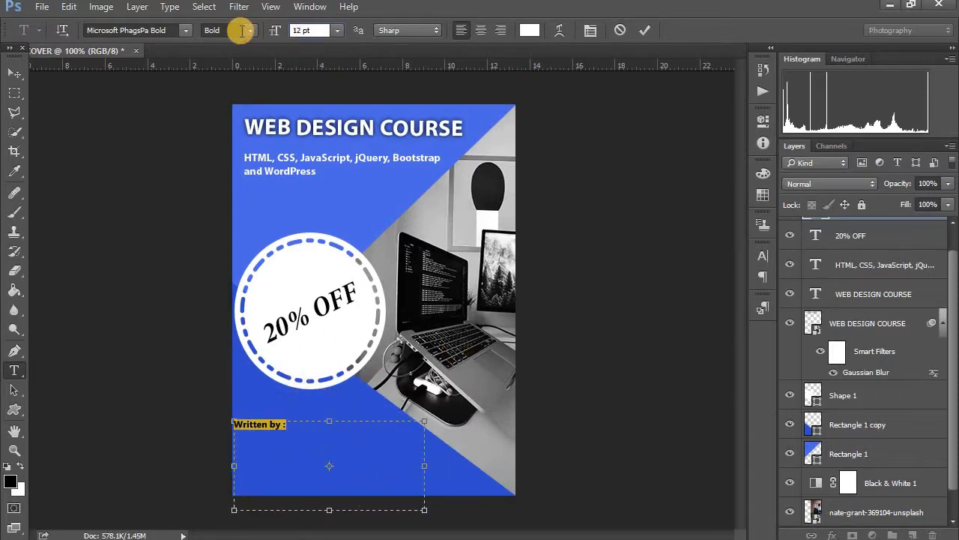
text(15)
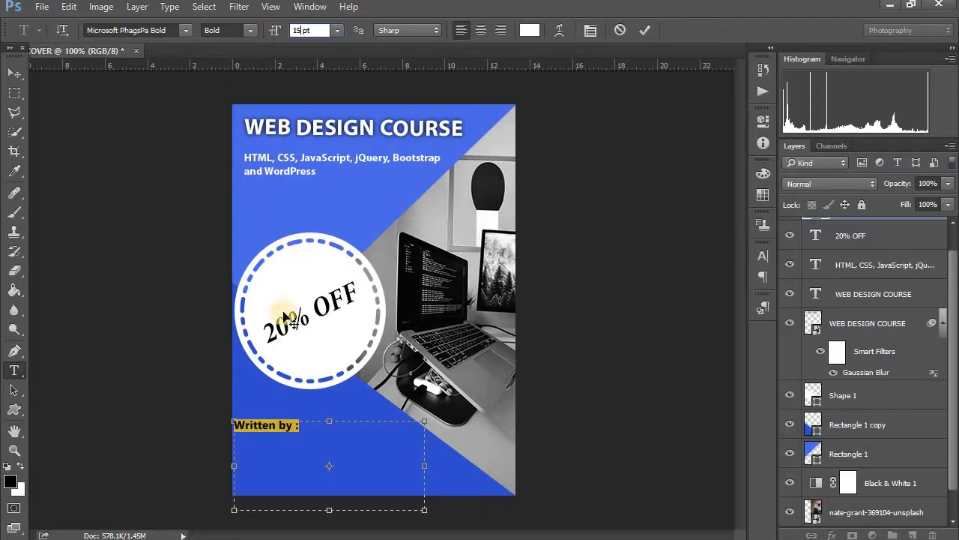
Complete the "Written by :" line with the author's full name, reposition it, and shrink its text box to about 0.71 cm high
drag(261, 395, 269, 398)
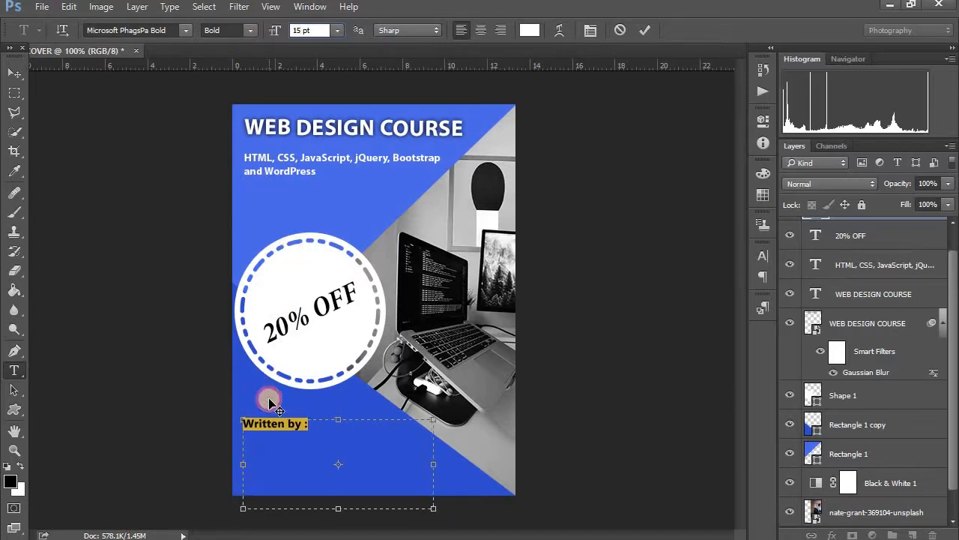
click(365, 439)
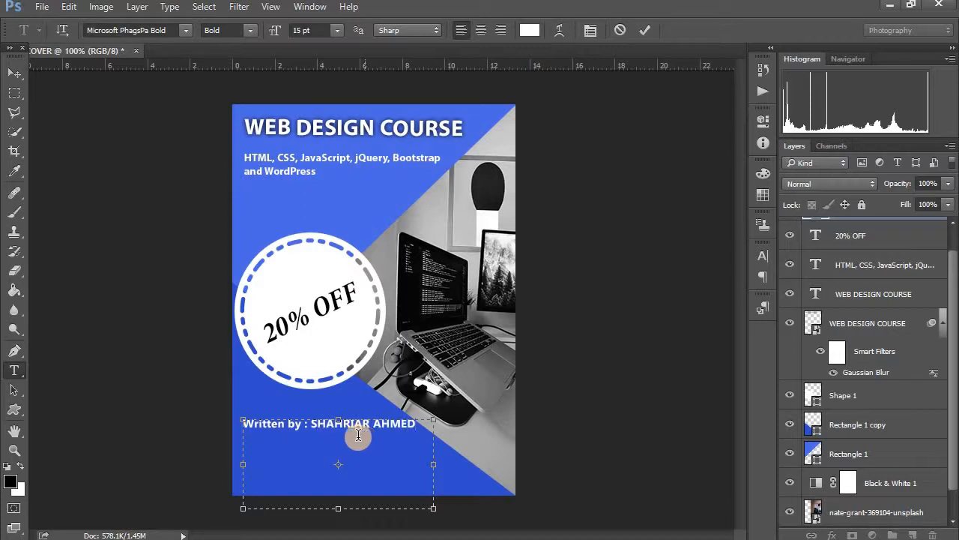
drag(343, 398, 339, 406)
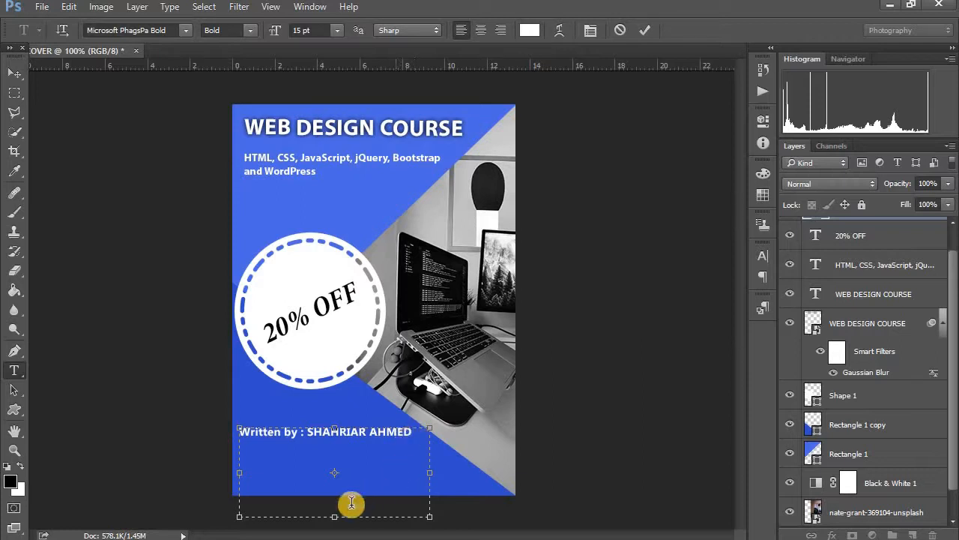
drag(335, 515, 346, 444)
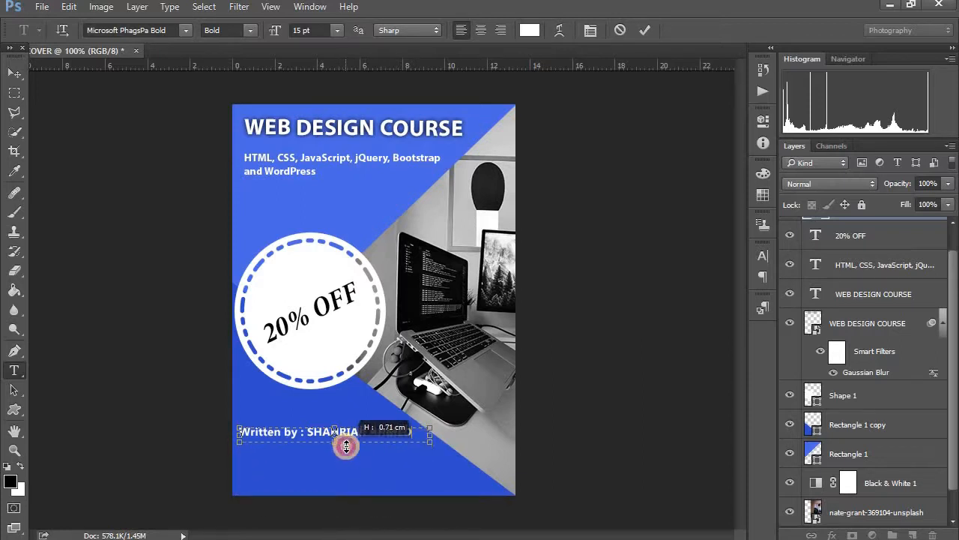
click(644, 30)
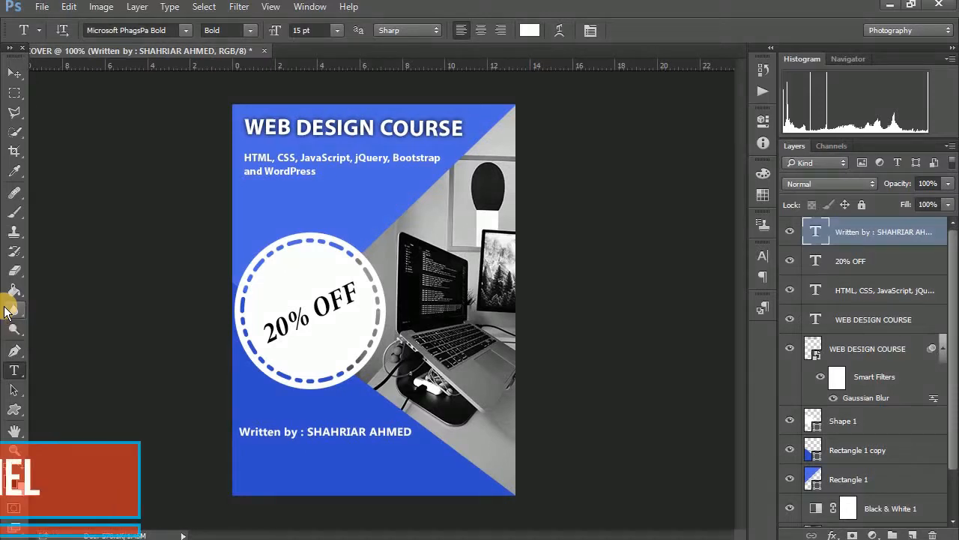
key(ctrl+plus)
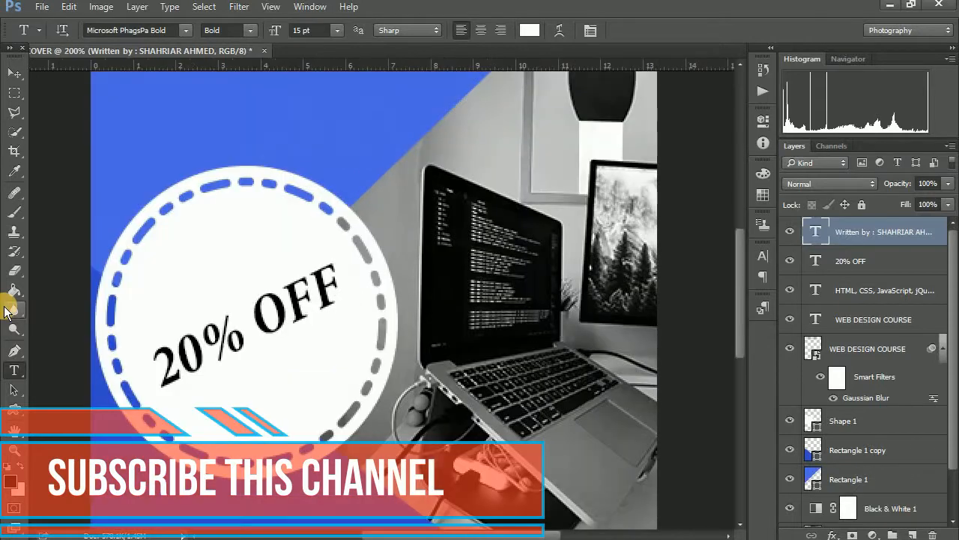
scroll(73, 278, up, 3)
key(ctrl+minus)
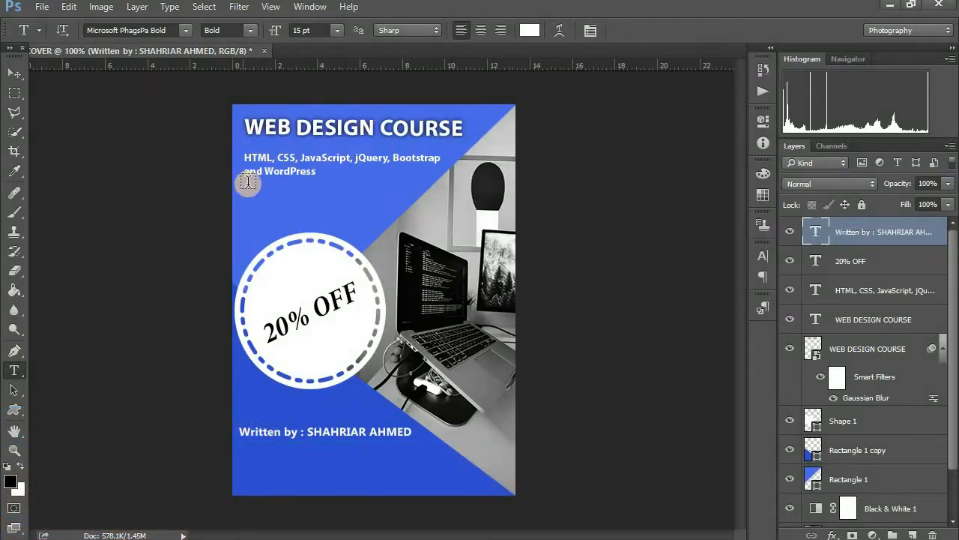
Group the author, "20% OFF", topics and title text layers and name the group TEXT
ctrl+click(862, 262)
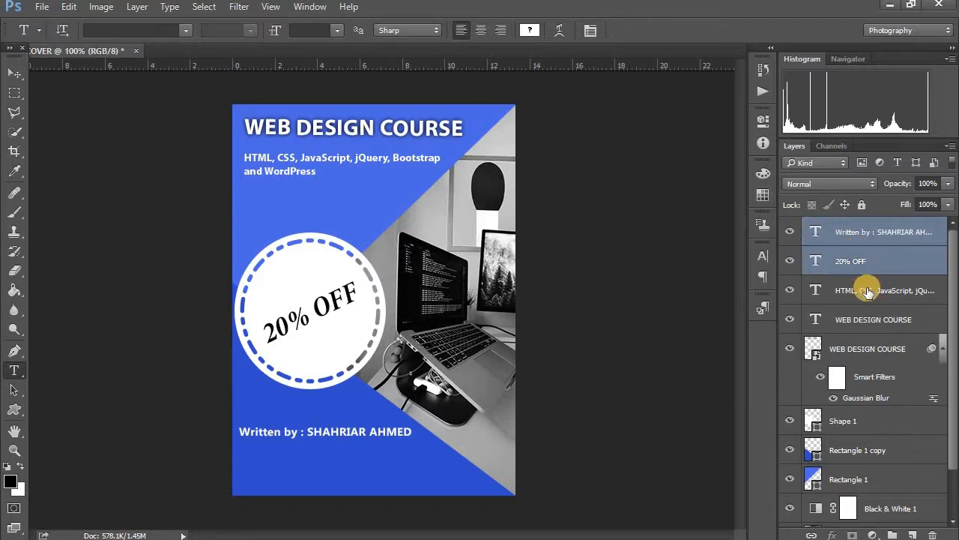
ctrl+click(868, 300)
shift+click(873, 323)
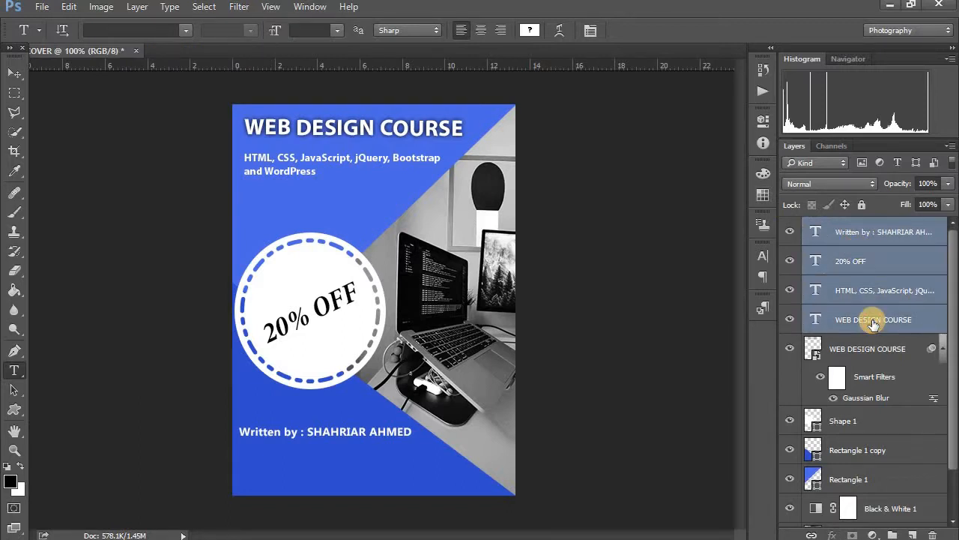
key(ctrl+g)
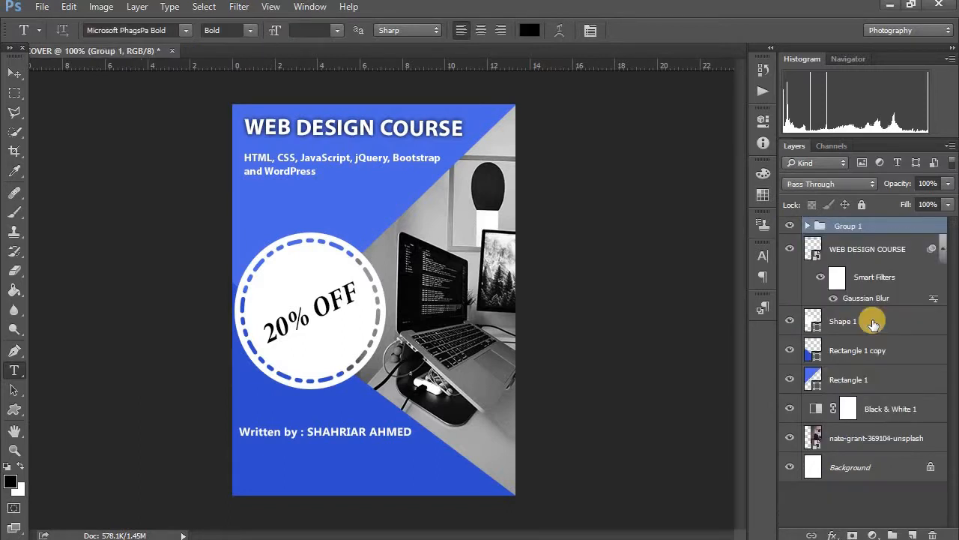
double_click(862, 225)
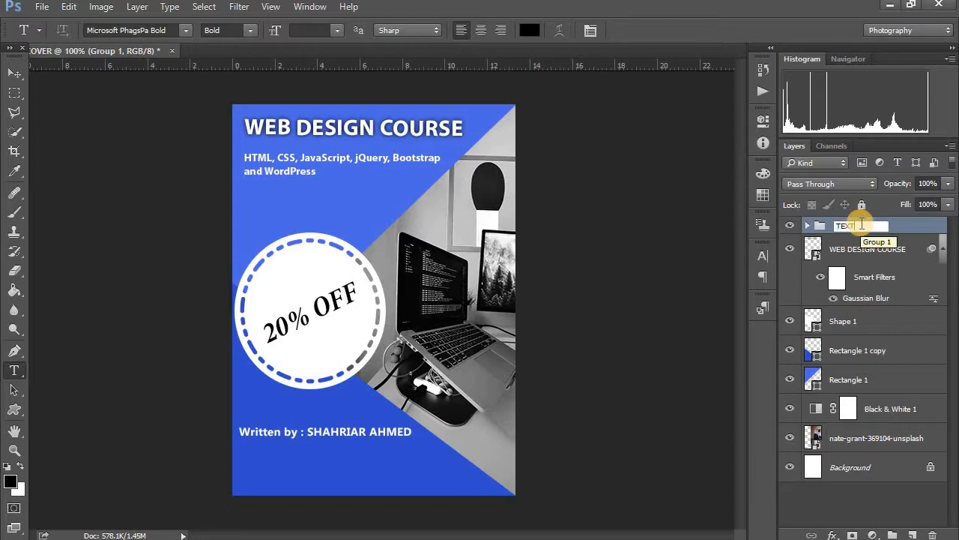
key(Return)
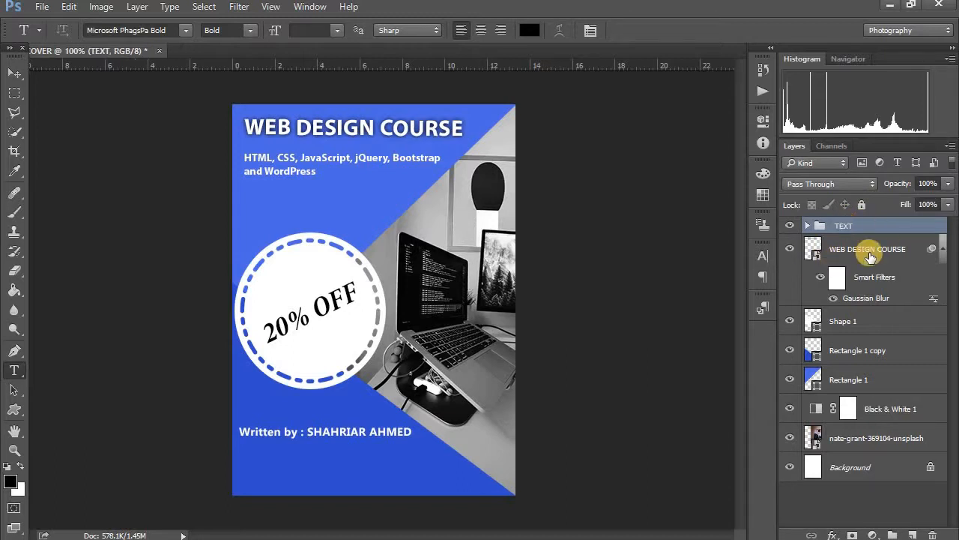
Move the blurred WEB DESIGN COURSE shadow layer into the TEXT group and expand the group
click(790, 250)
click(791, 250)
drag(866, 252, 860, 225)
click(808, 226)
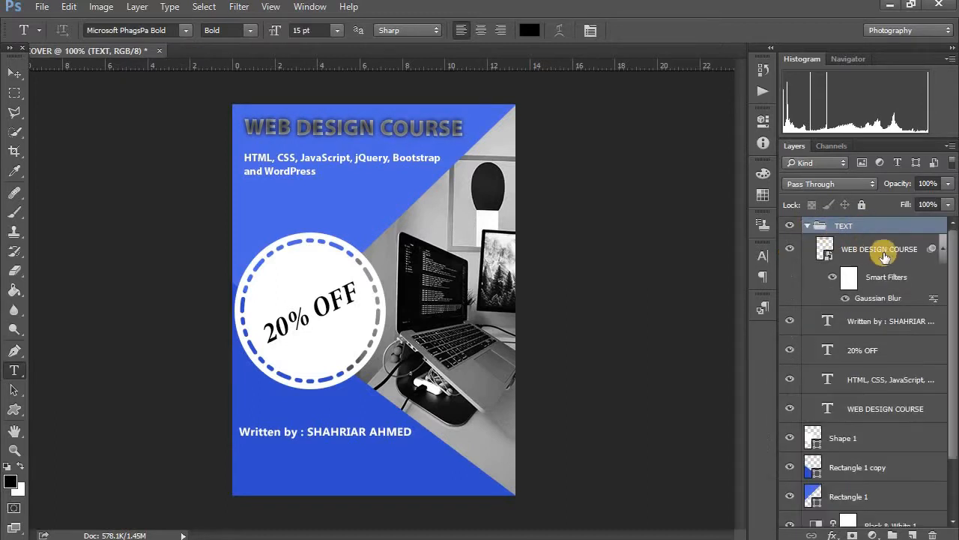
Place the WEB DESIGN COURSE text layer above its blurred shadow layer in the TEXT group, and collapse the group
click(876, 250)
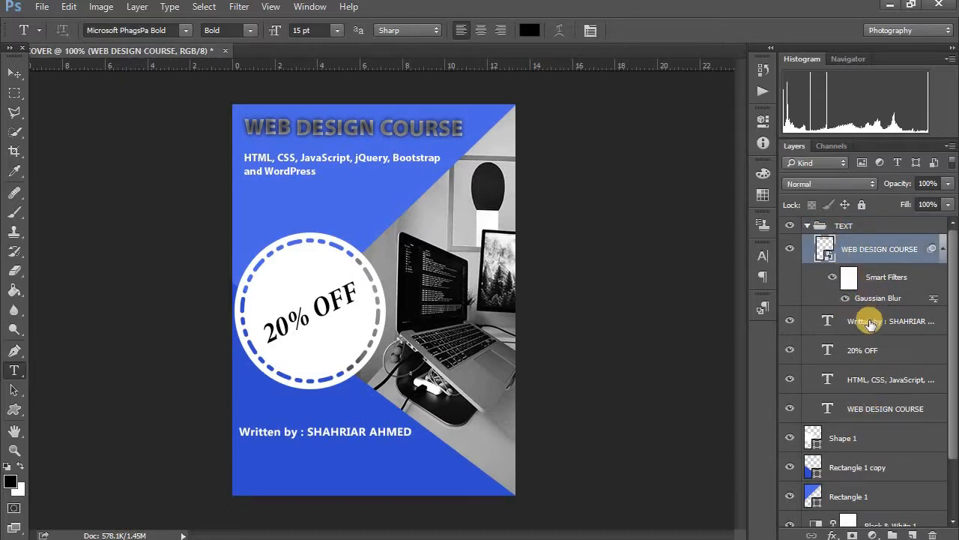
click(864, 415)
drag(864, 414, 843, 245)
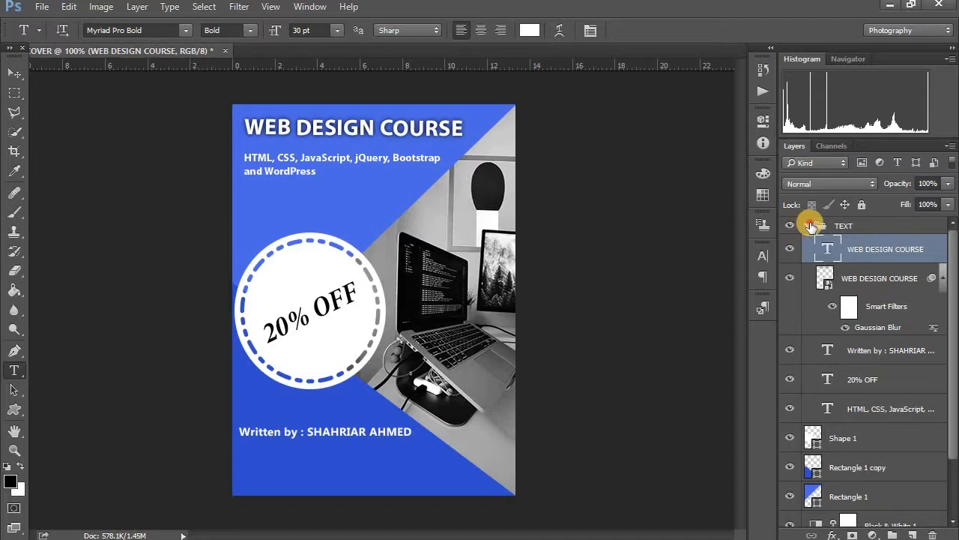
click(810, 225)
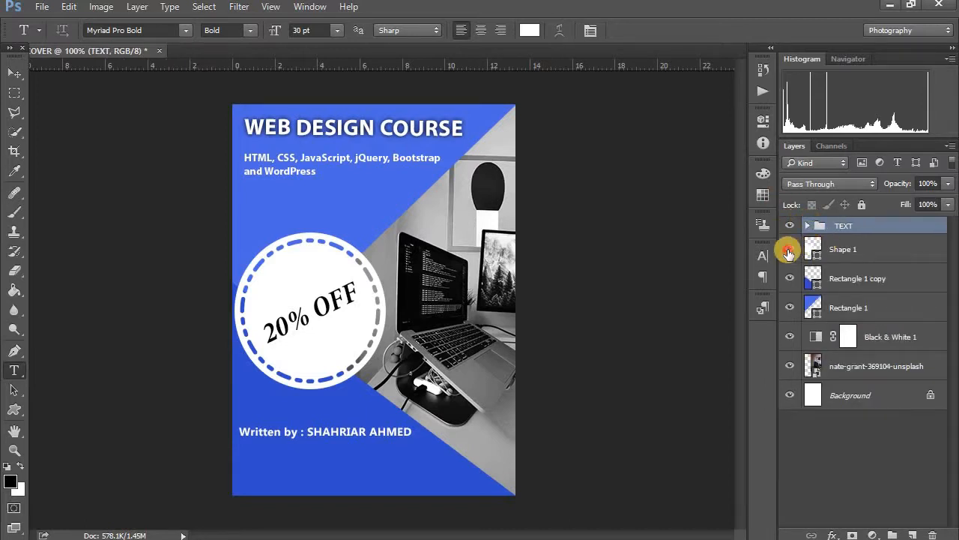
Group the Shape 1, Rectangle 1 copy and Rectangle 1 layers and name the group SHAPE
click(788, 253)
click(789, 249)
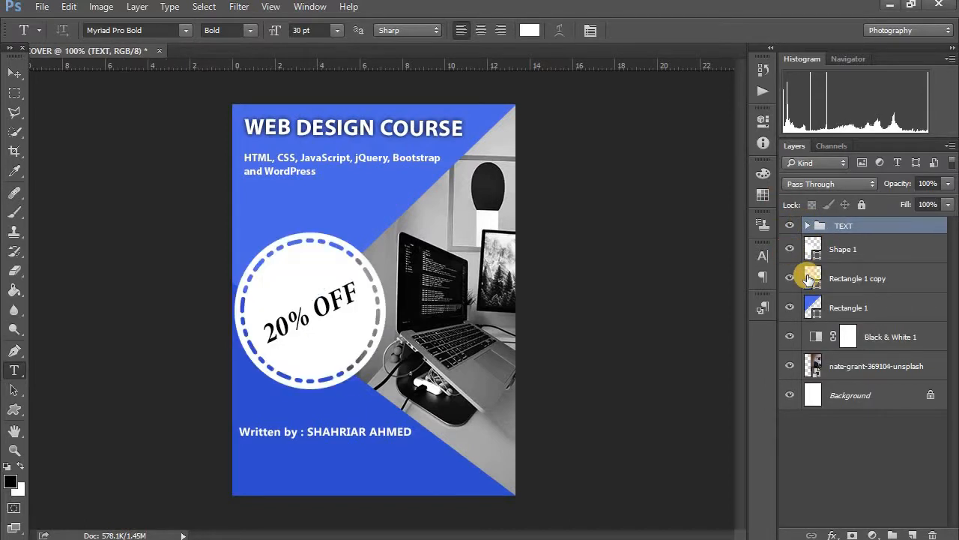
ctrl+click(850, 255)
ctrl+click(857, 249)
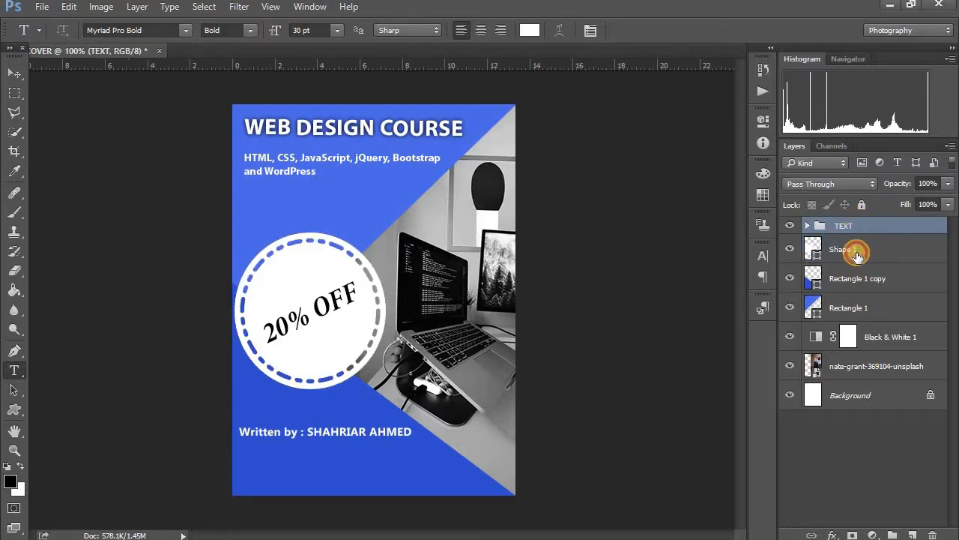
click(853, 252)
ctrl+click(855, 279)
ctrl+click(863, 315)
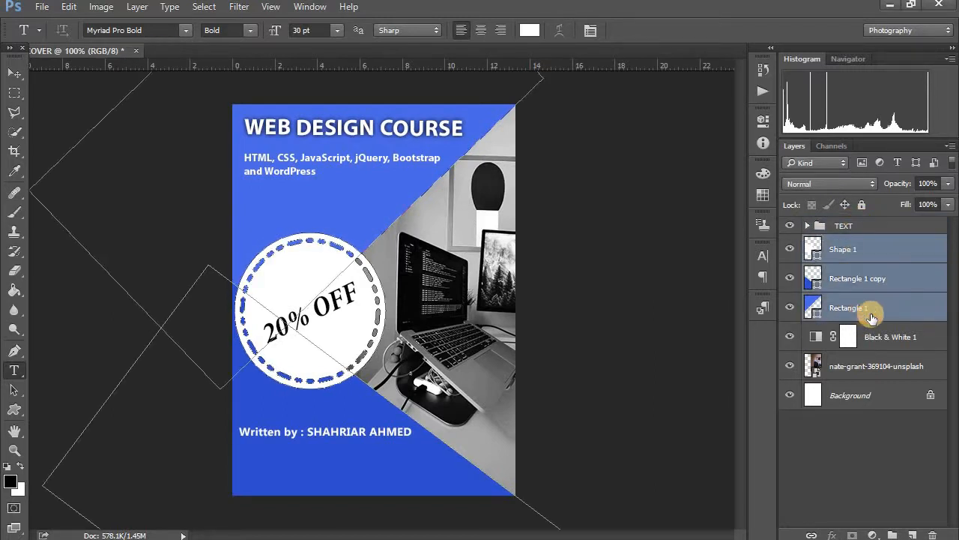
key(ctrl+g)
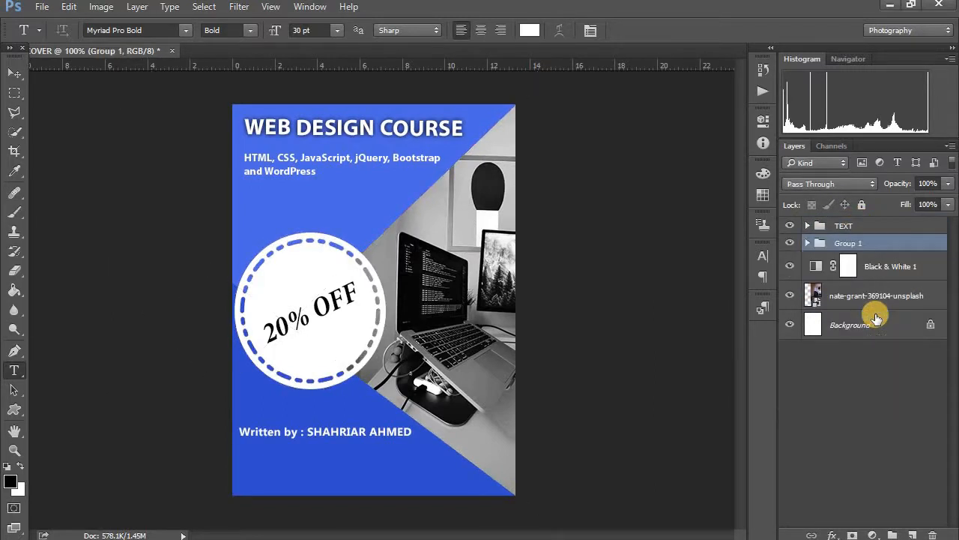
double_click(846, 242)
text(SHAPE)
key(Return)
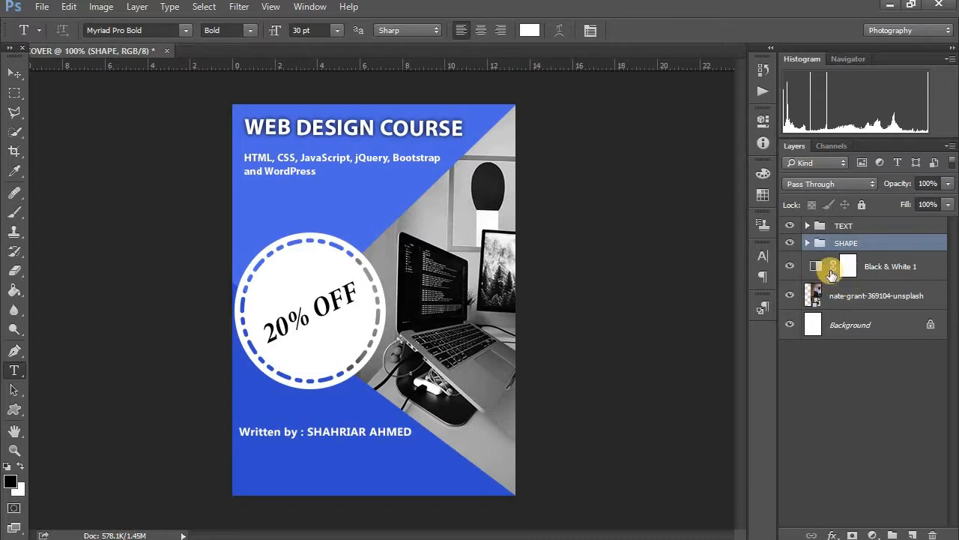
Convert the locked Background into a regular layer with the default settings
click(791, 266)
click(791, 267)
shift+click(875, 272)
shift+click(870, 297)
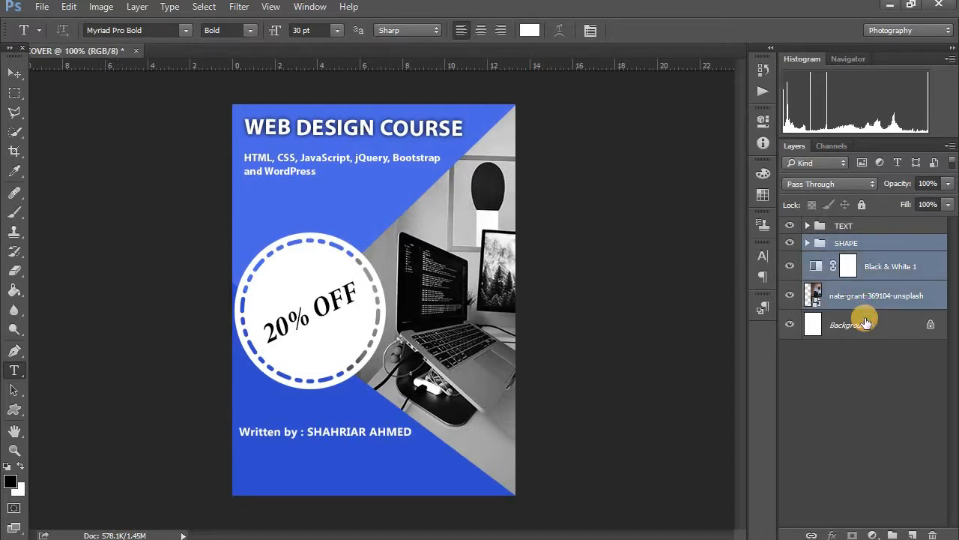
double_click(871, 325)
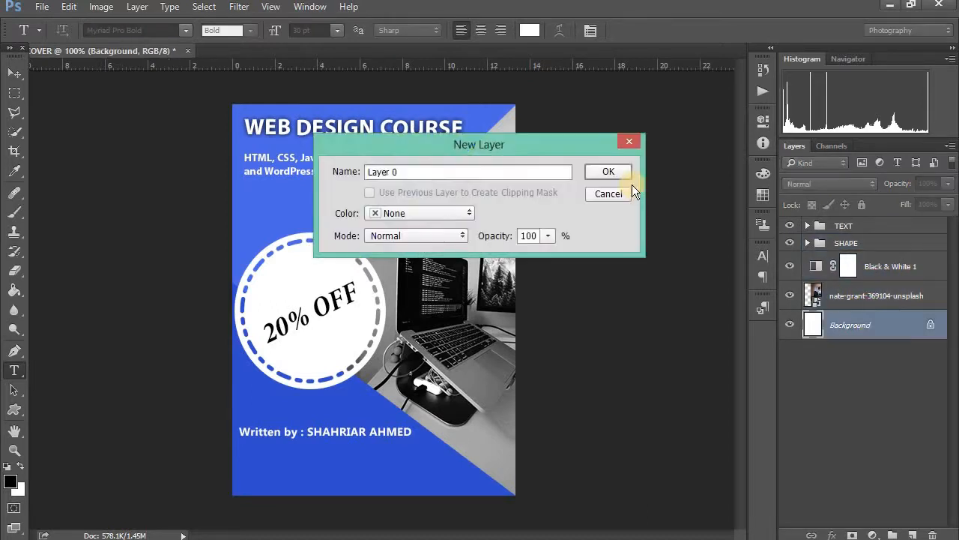
key(Return)
Group the Black & White 1, nate-grant-369104-unsplash and Layer 0 layers and name the group BG
ctrl+click(867, 276)
ctrl+click(921, 300)
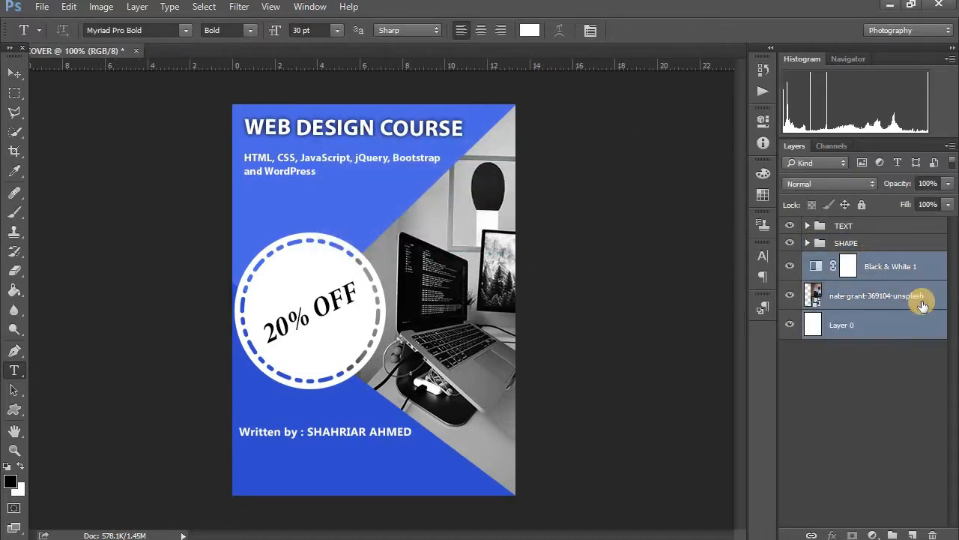
key(ctrl+g)
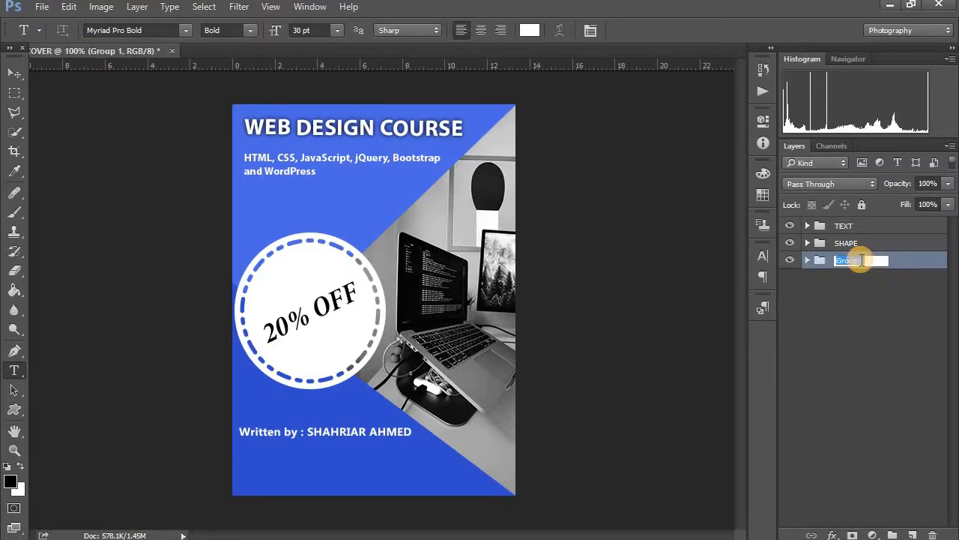
key(Return)
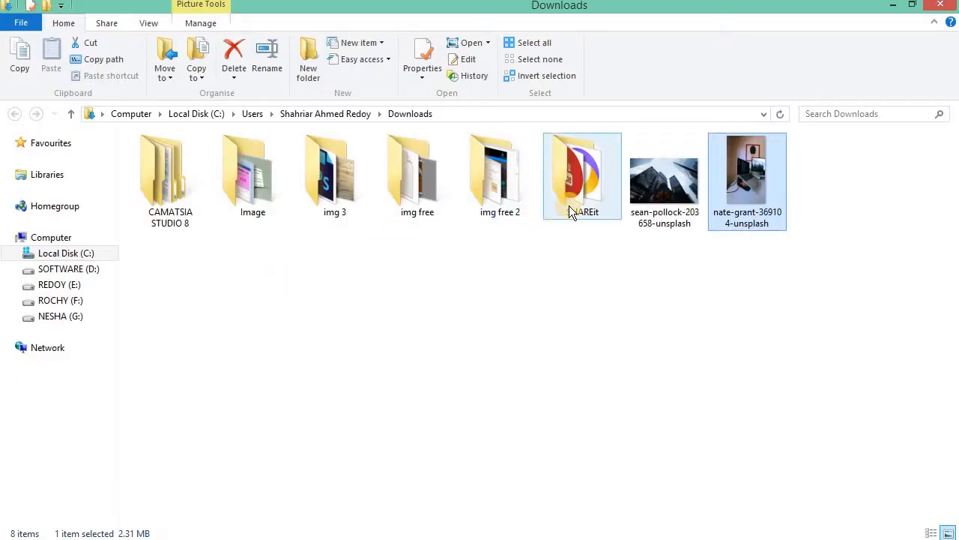
Place the facebook-icon image from the SHAREit folder in Downloads into the cover, positioned over the laptop photo
double_click(569, 205)
drag(274, 213, 255, 465)
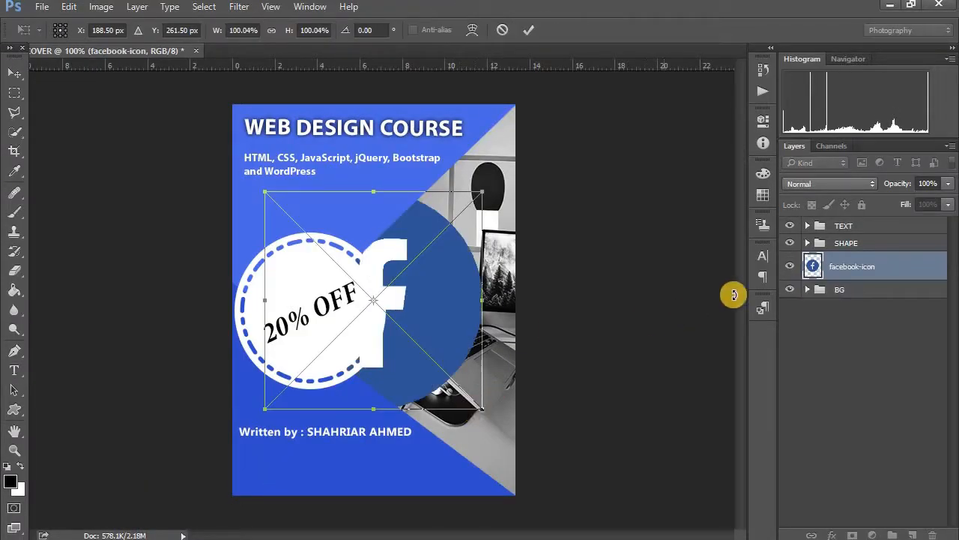
drag(410, 356, 489, 395)
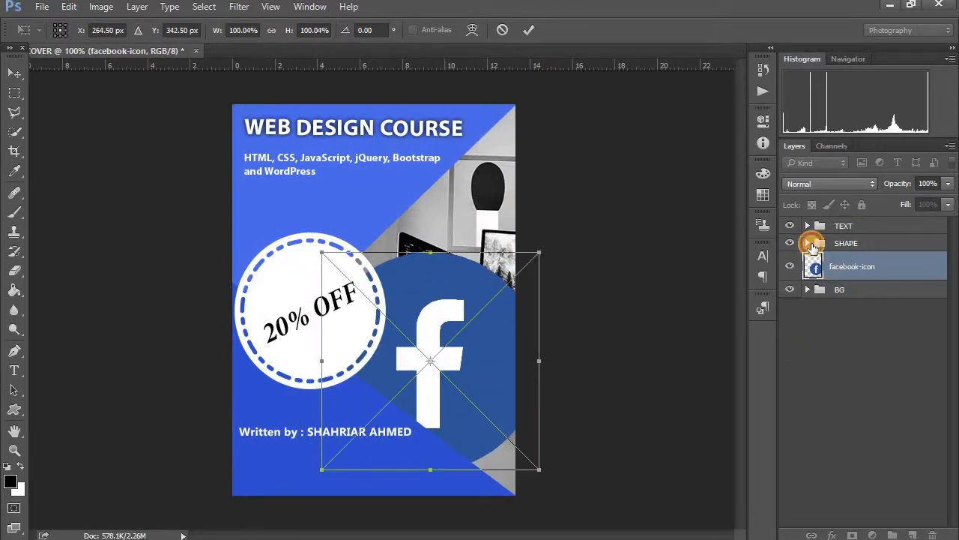
drag(510, 281, 515, 246)
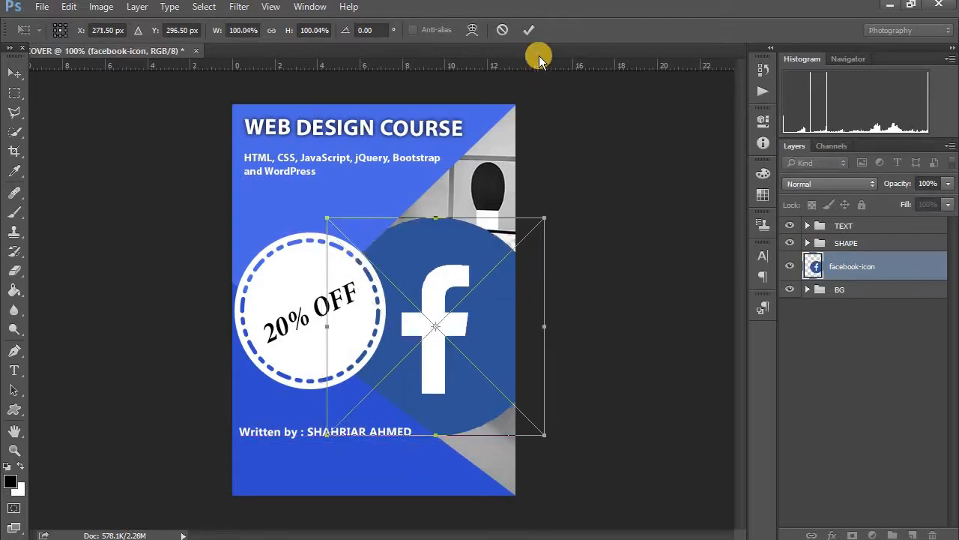
click(529, 30)
Move the facebook-icon layer above Shape 1 inside the SHAPE group and collapse the group
click(805, 246)
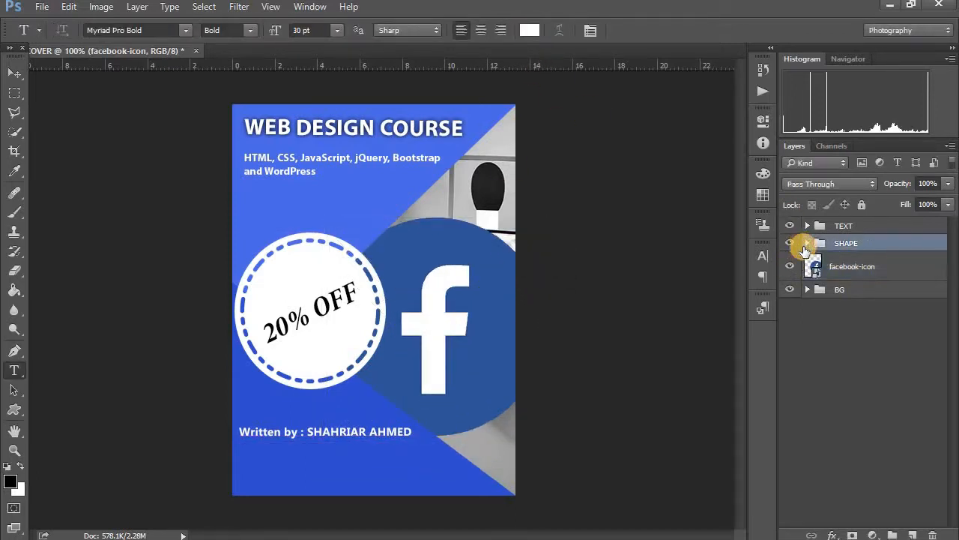
click(808, 243)
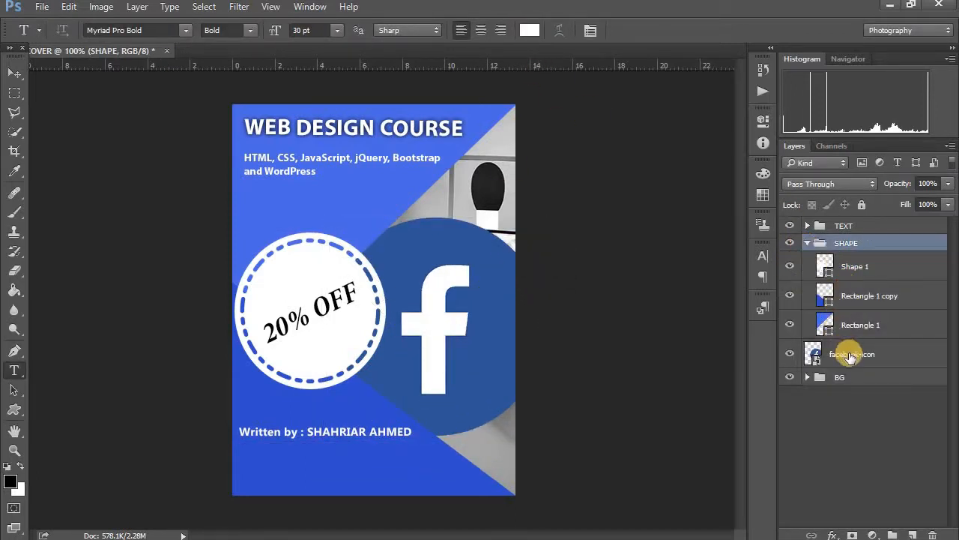
drag(851, 358, 863, 276)
click(810, 242)
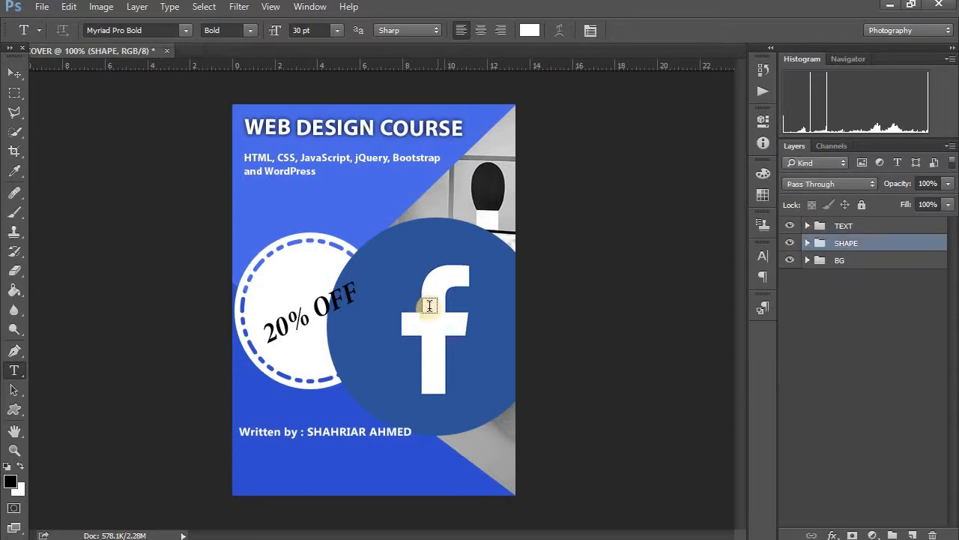
click(451, 312)
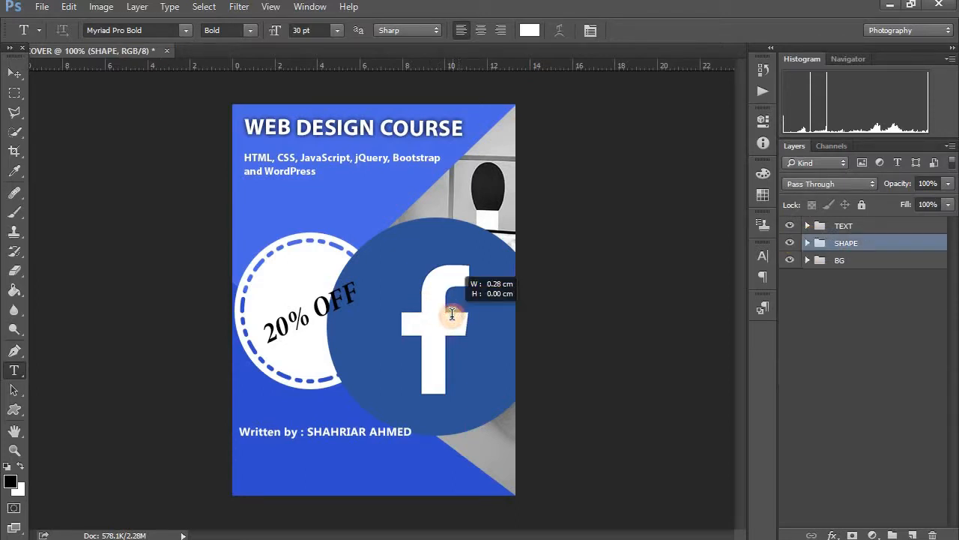
click(933, 532)
click(933, 533)
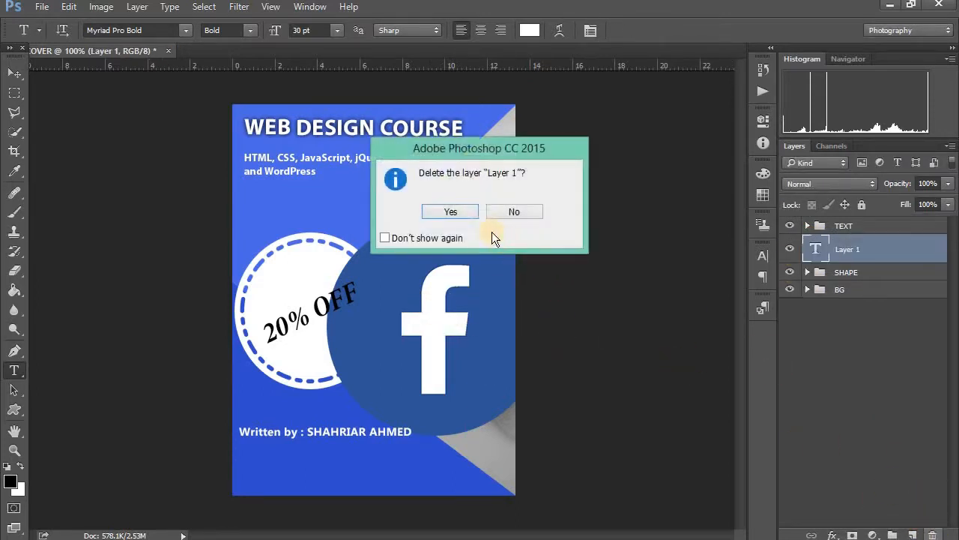
click(450, 212)
Scale the Facebook icon to about 8.6% width and 10% height and place it just below the author line
click(14, 73)
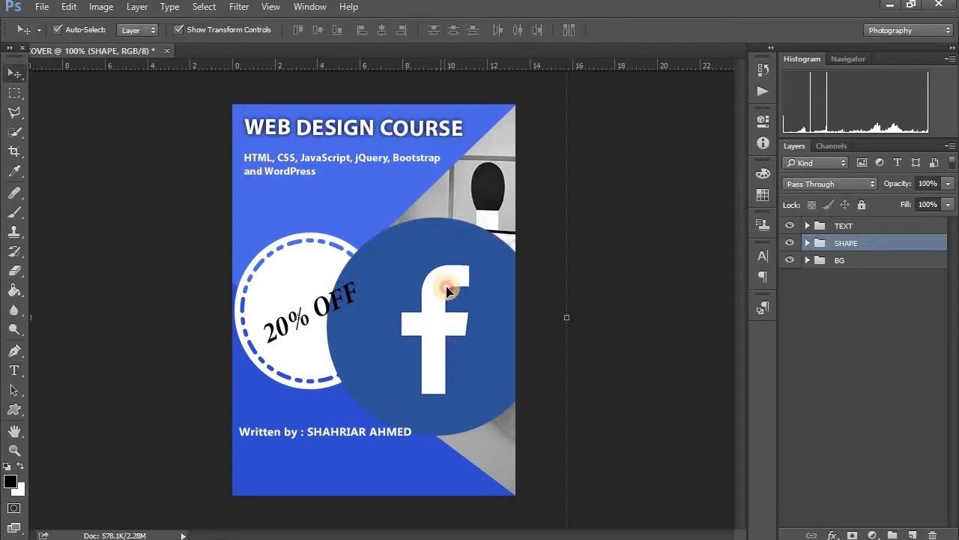
click(446, 278)
drag(549, 220, 251, 459)
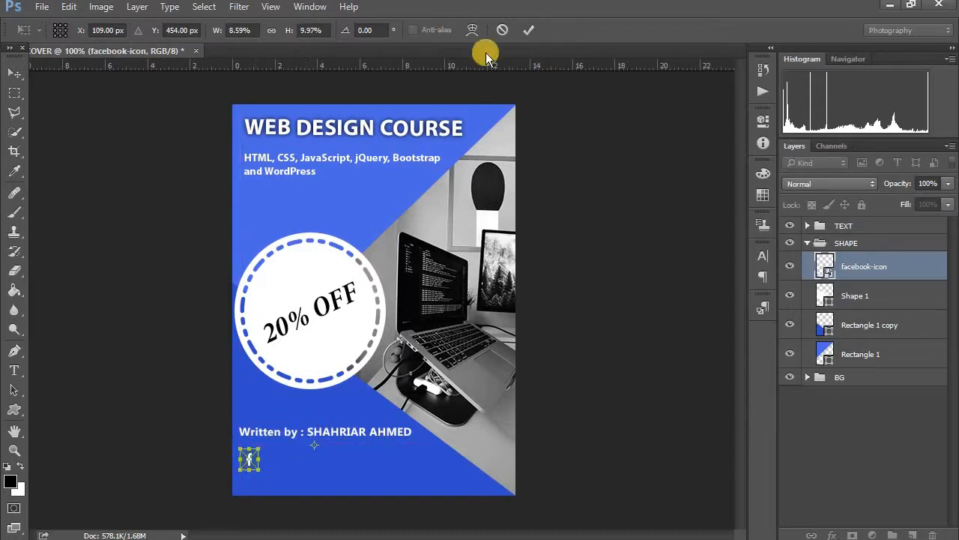
click(524, 35)
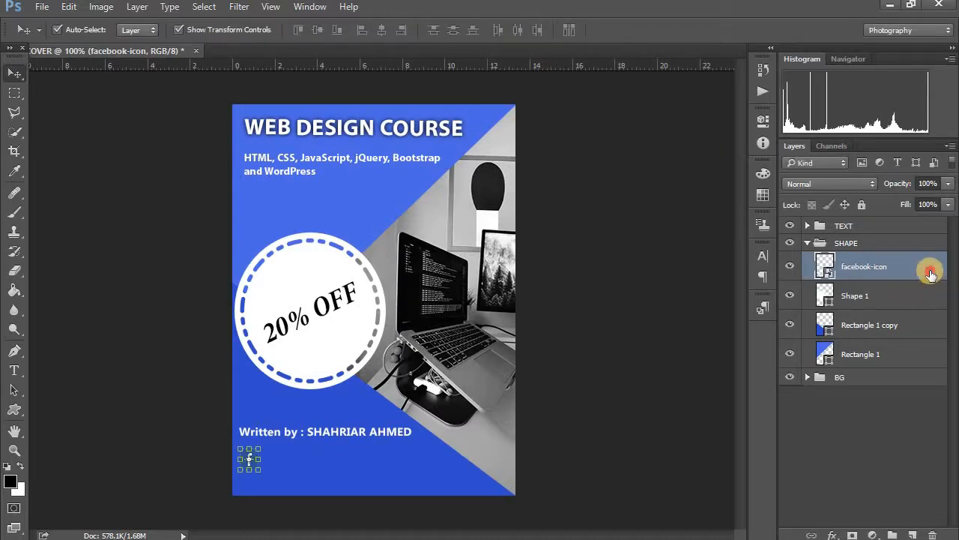
Apply an Outer Glow effect to the facebook-icon layer, leaving its Drop Shadow off
double_click(932, 276)
click(293, 399)
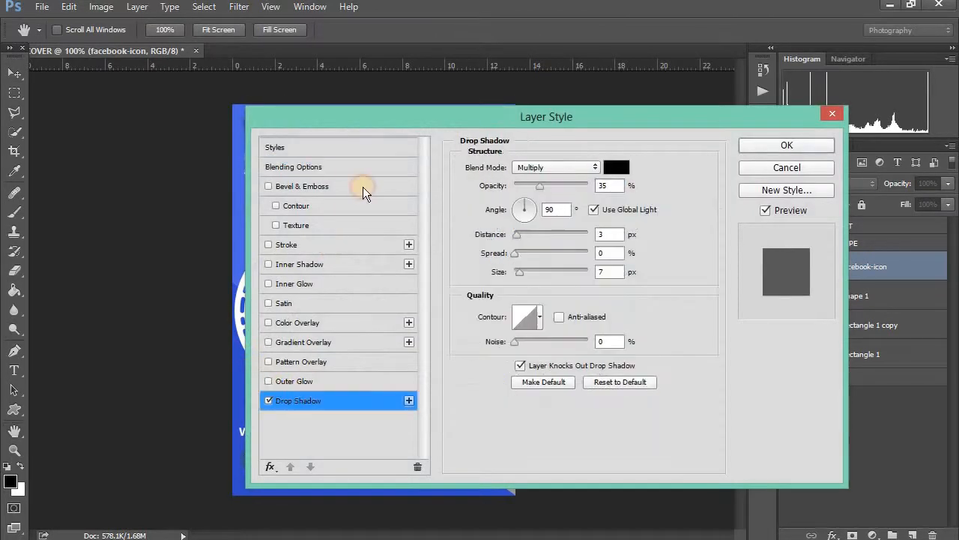
drag(382, 116, 499, 87)
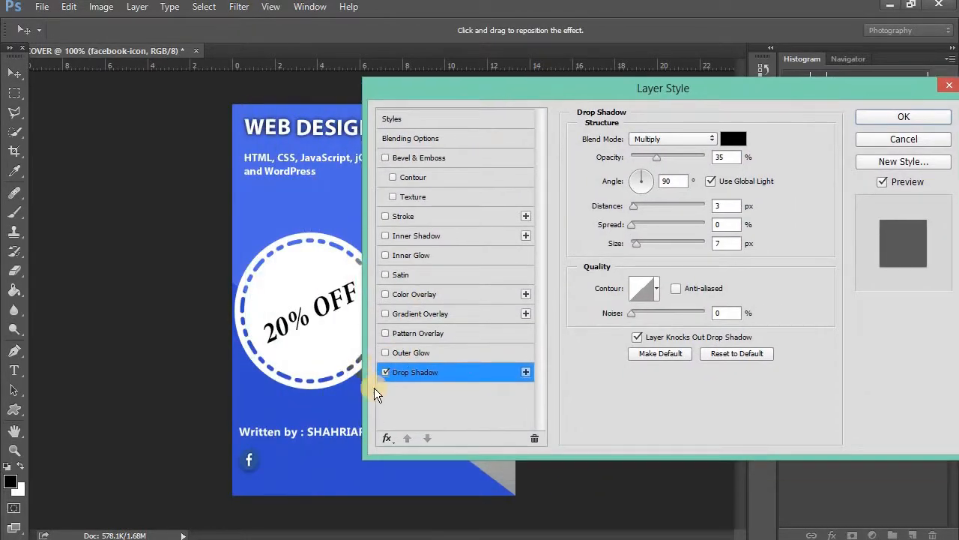
click(384, 371)
click(387, 372)
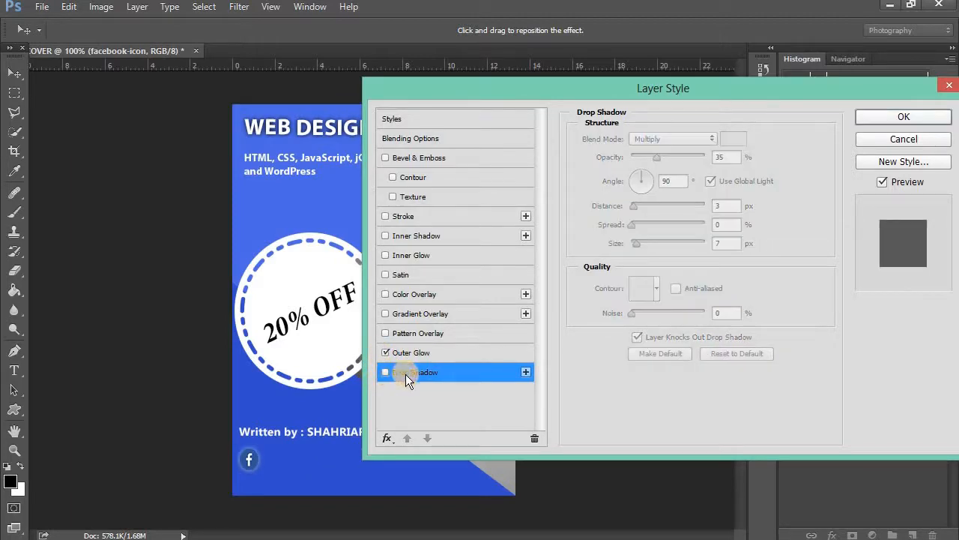
click(879, 116)
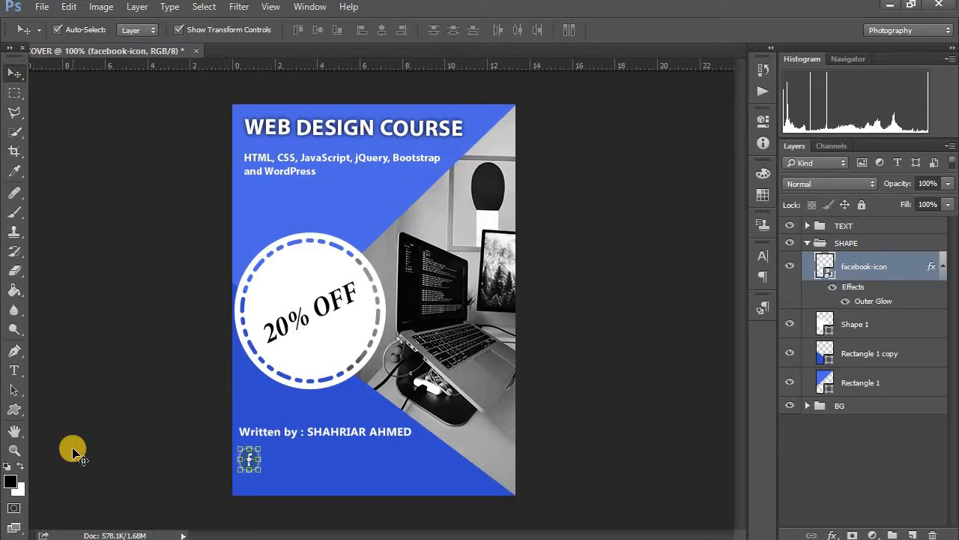
Reduce the Facebook icon's height to about 8.9% so that its badge looks round
key(ctrl+plus)
key(ctrl+plus)
scroll(143, 446, down, 10)
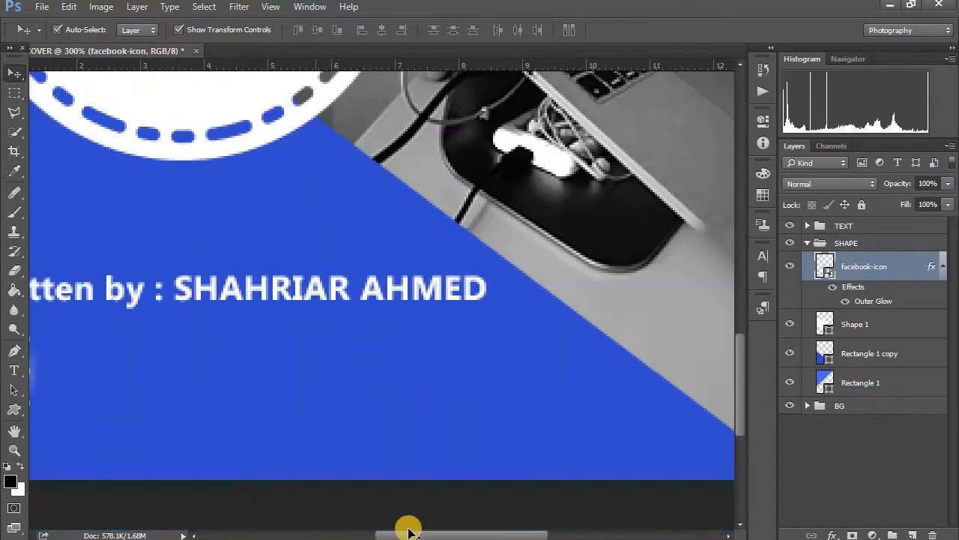
drag(391, 534, 348, 535)
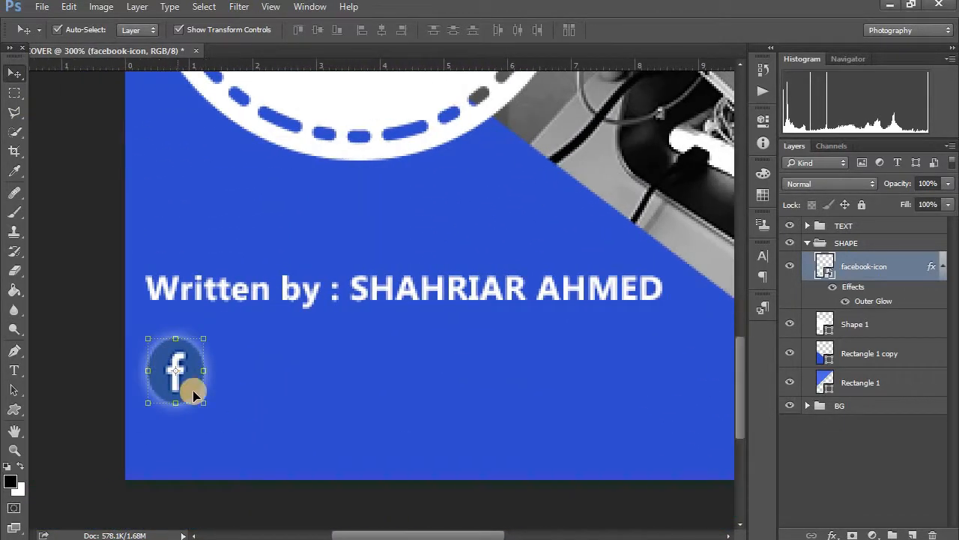
click(203, 403)
click(201, 402)
key(ctrl+t)
drag(203, 403, 203, 396)
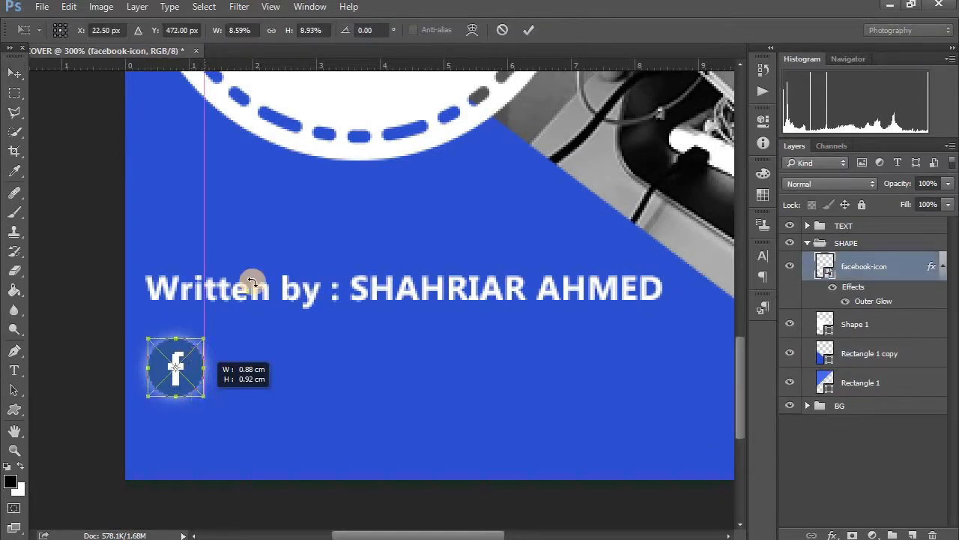
click(531, 30)
click(193, 231)
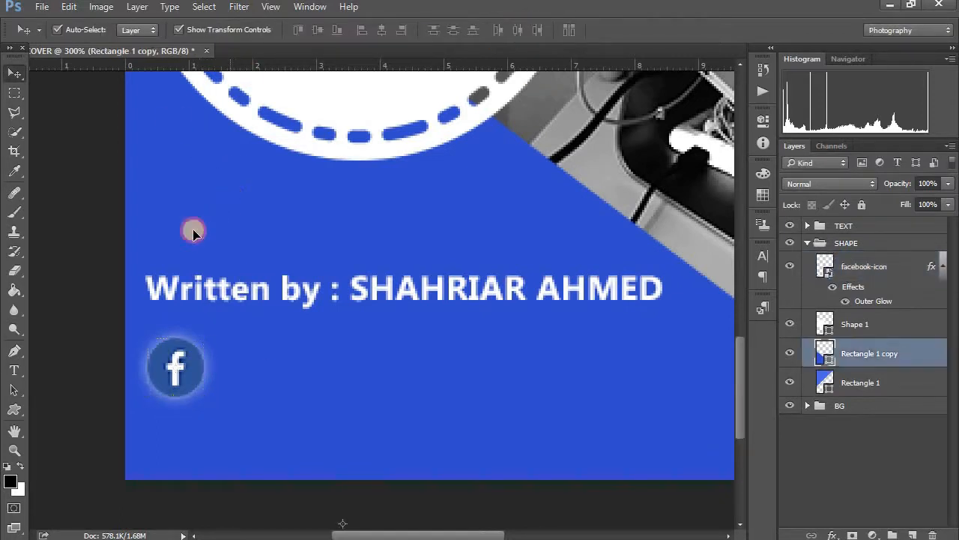
key(ctrl+1)
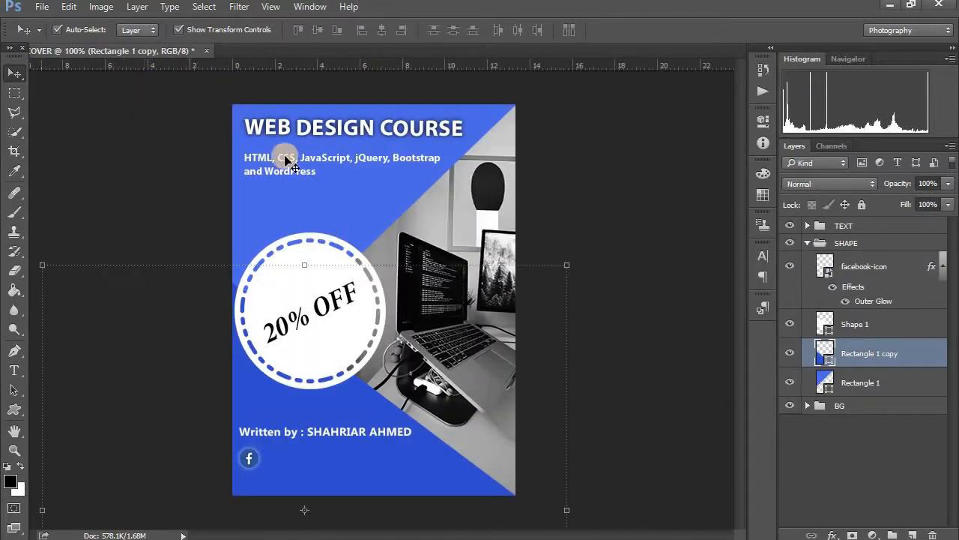
click(13, 369)
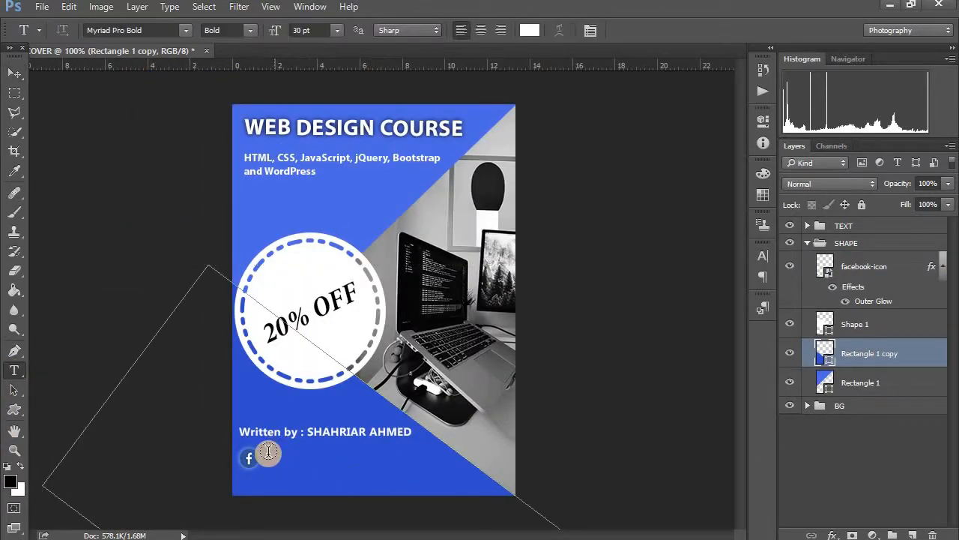
click(268, 452)
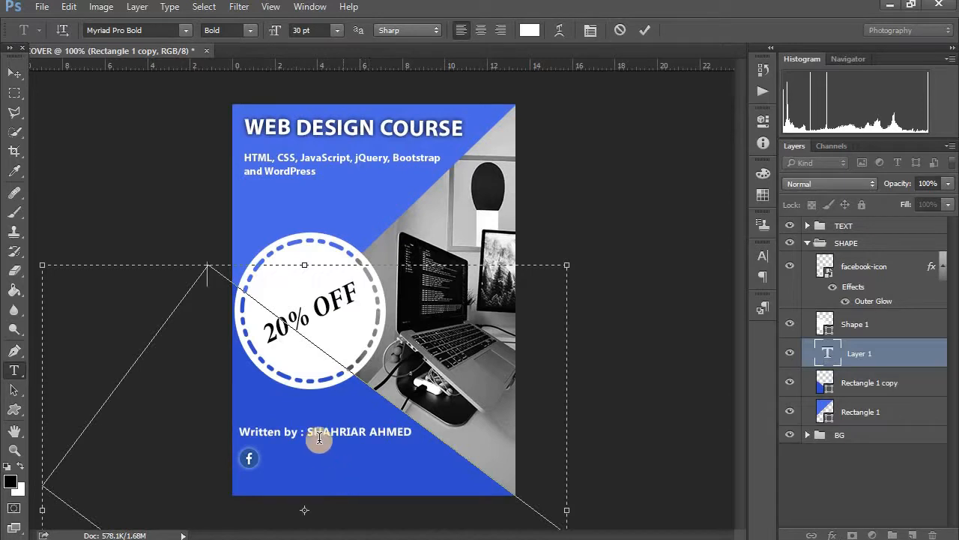
click(936, 530)
click(441, 212)
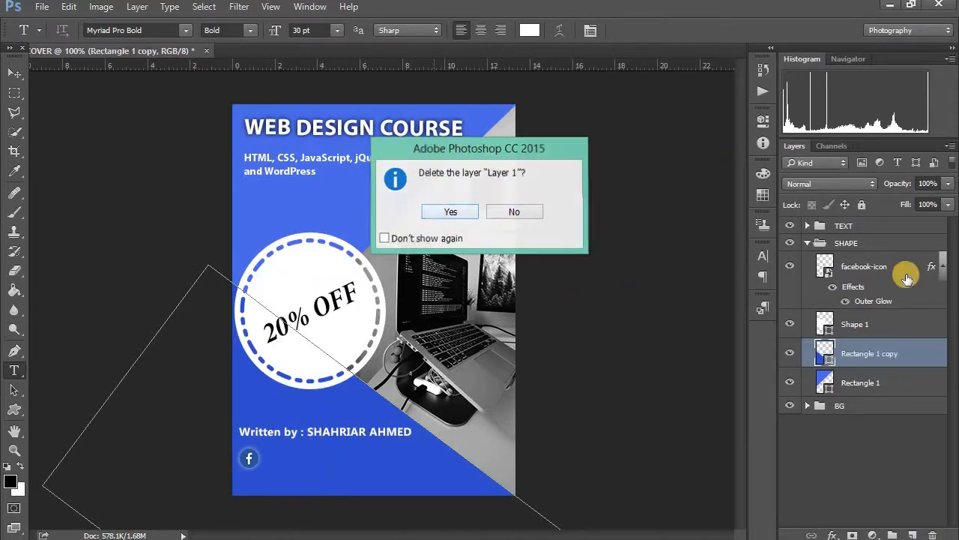
Collapse the SHAPE group and add a text box beside the Facebook icon reading "facebook.com/"
click(809, 243)
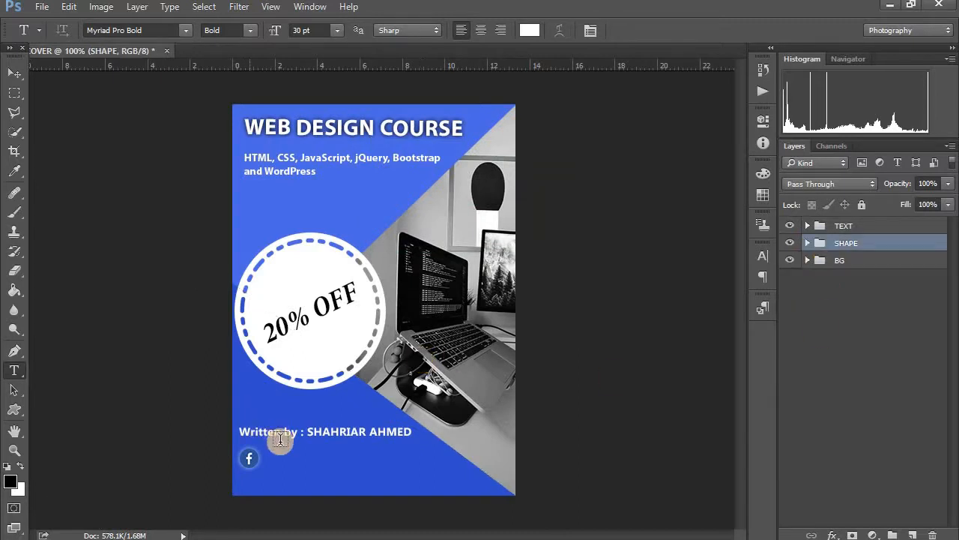
drag(270, 449, 425, 477)
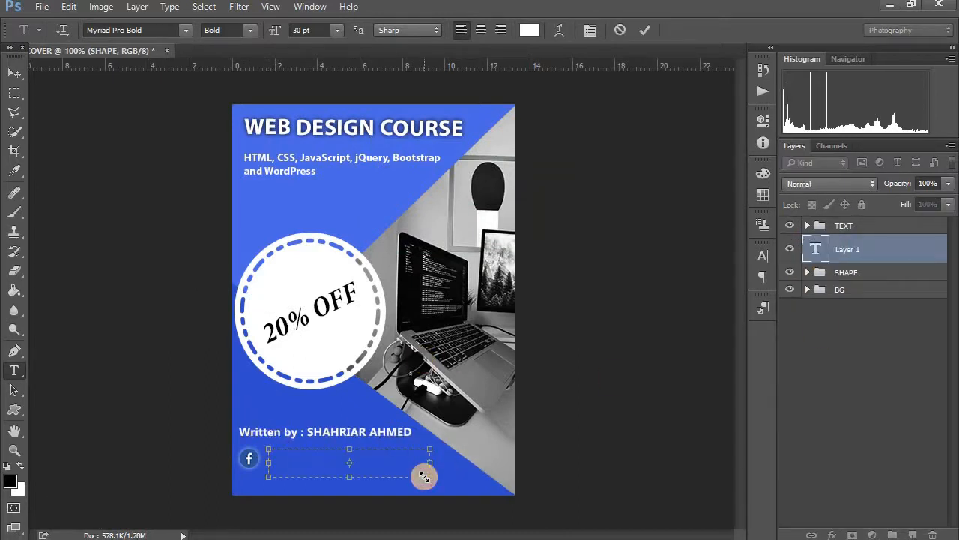
text(FA)
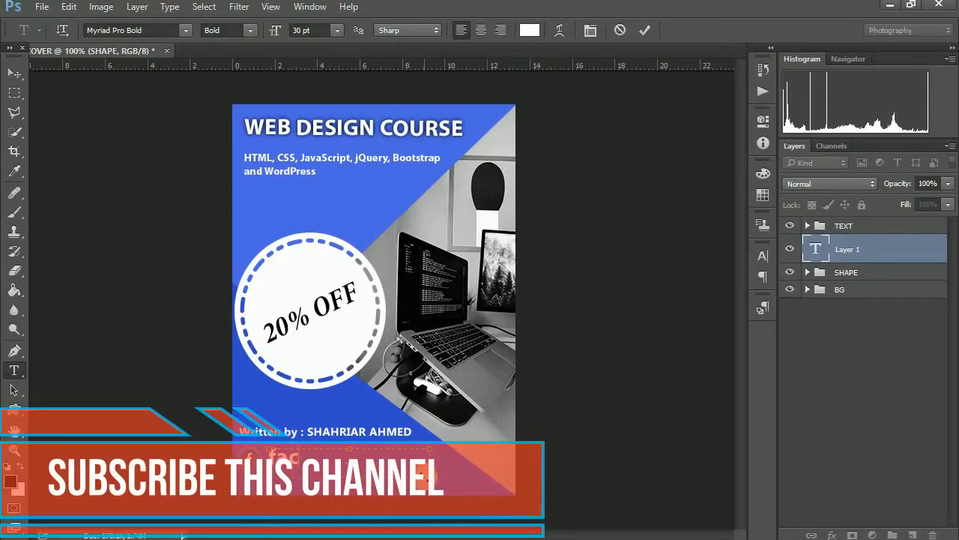
text(cebook)
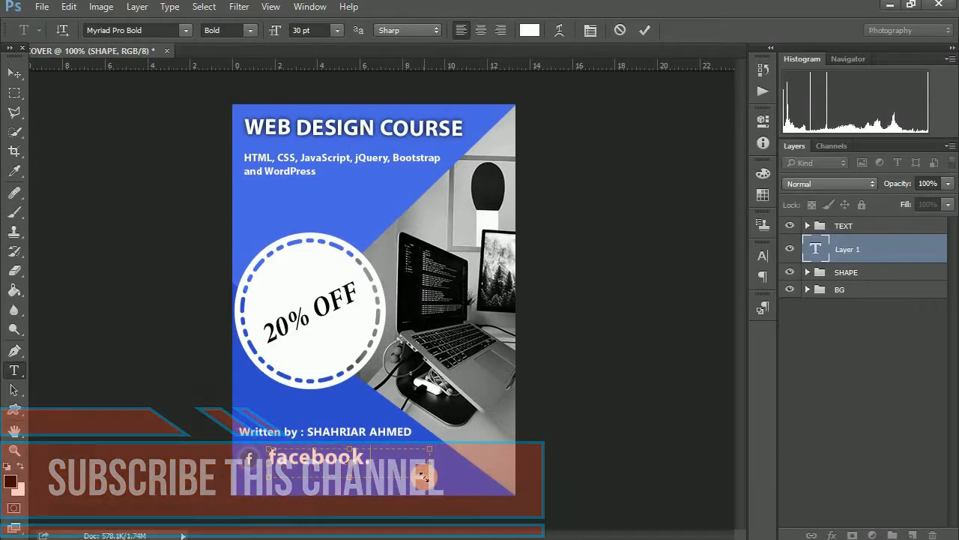
text(.com/)
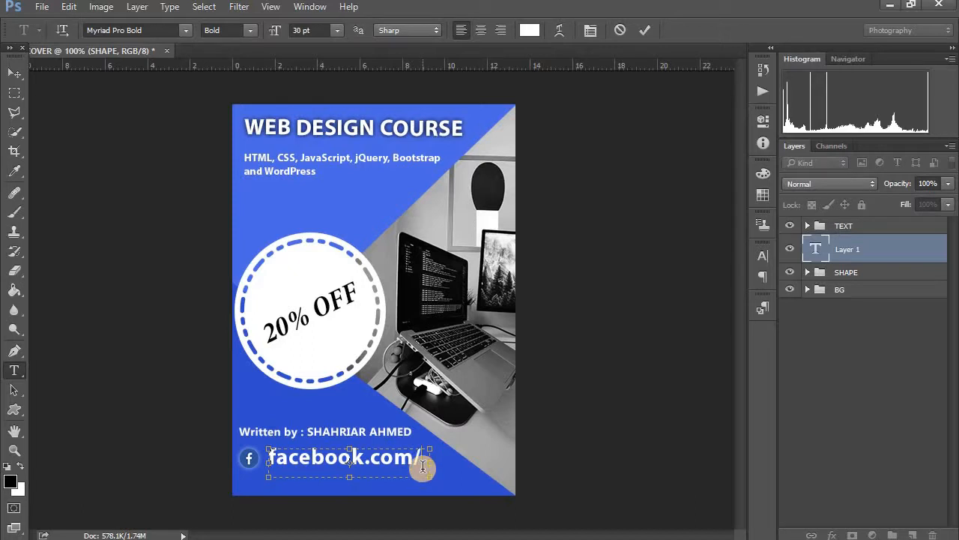
Enter the full Facebook page address at 15 pt in the text box and place it level with the Facebook icon
key(ctrl+a)
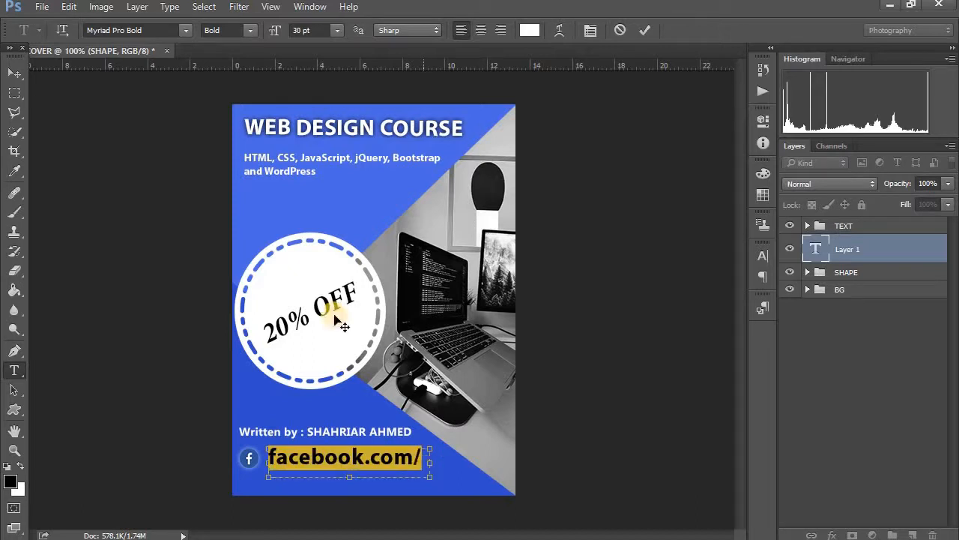
click(300, 30)
text(15)
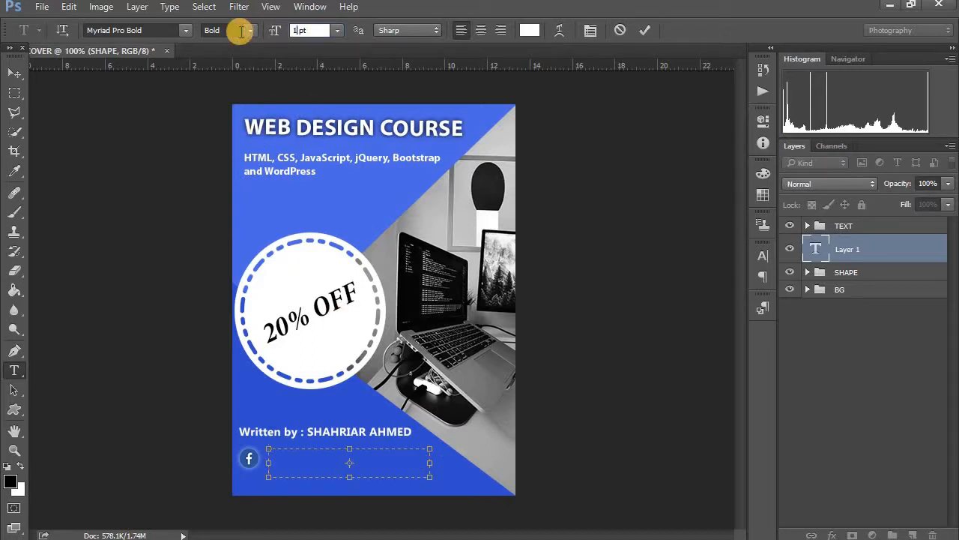
click(381, 461)
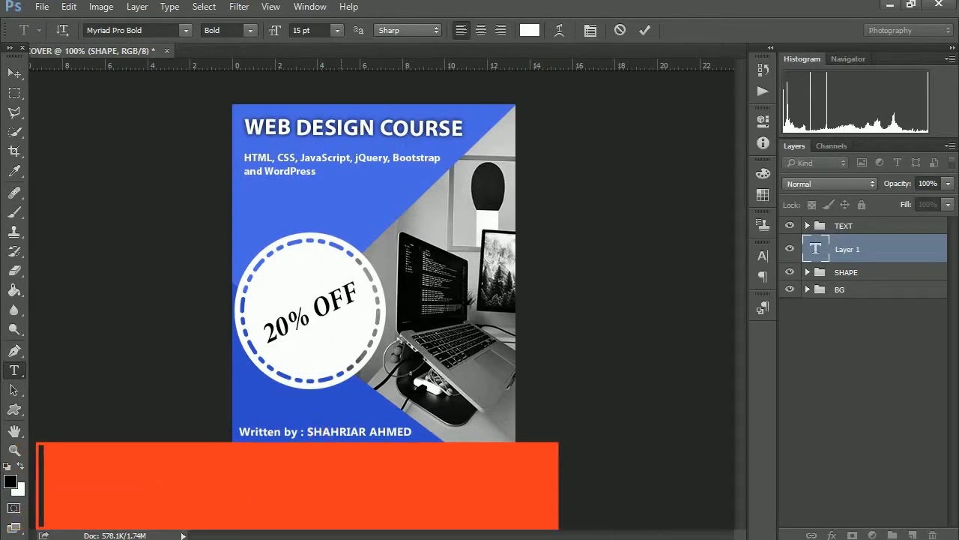
drag(344, 481, 342, 460)
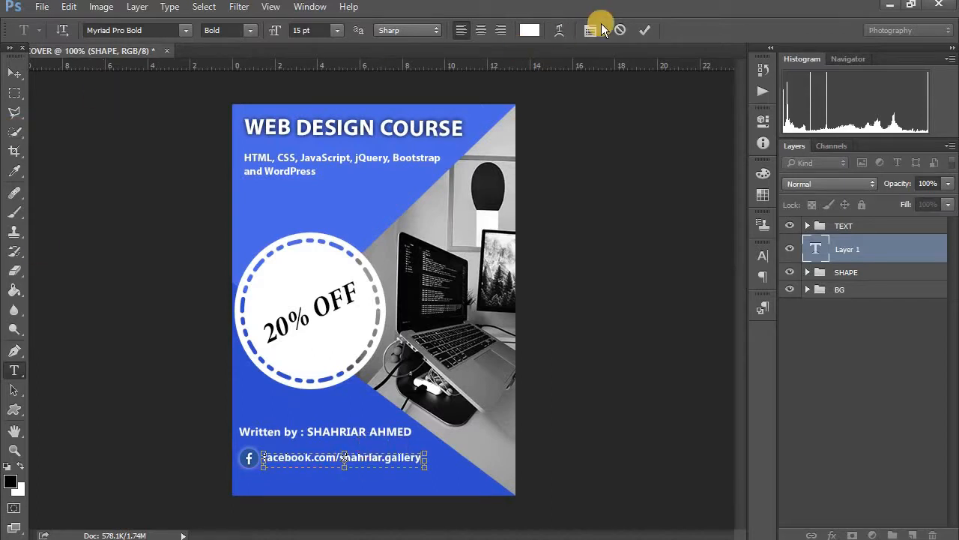
click(650, 30)
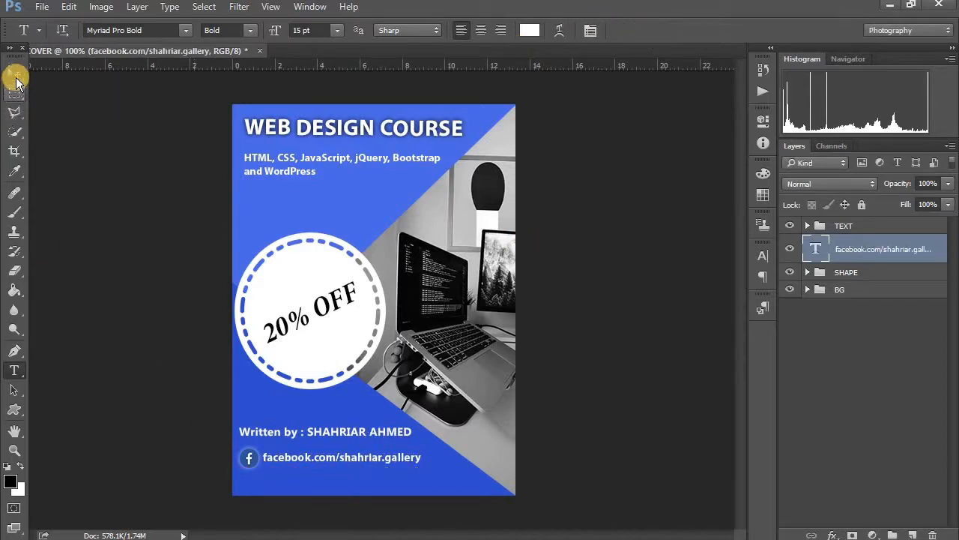
Nudge the Facebook address text down slightly to line it up with the icon, and deselect the layer
click(14, 73)
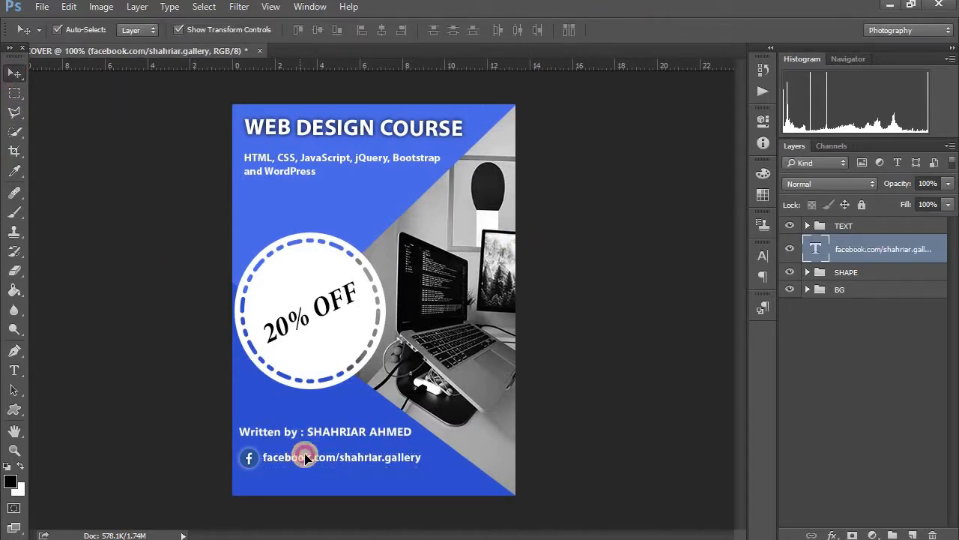
click(306, 458)
key(ctrl+plus)
scroll(347, 423, down, 5)
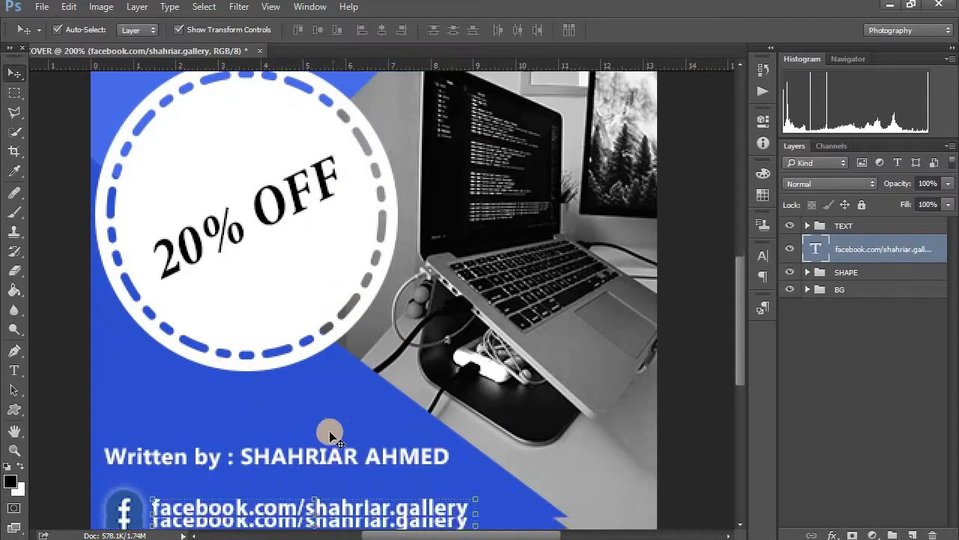
key(Down)
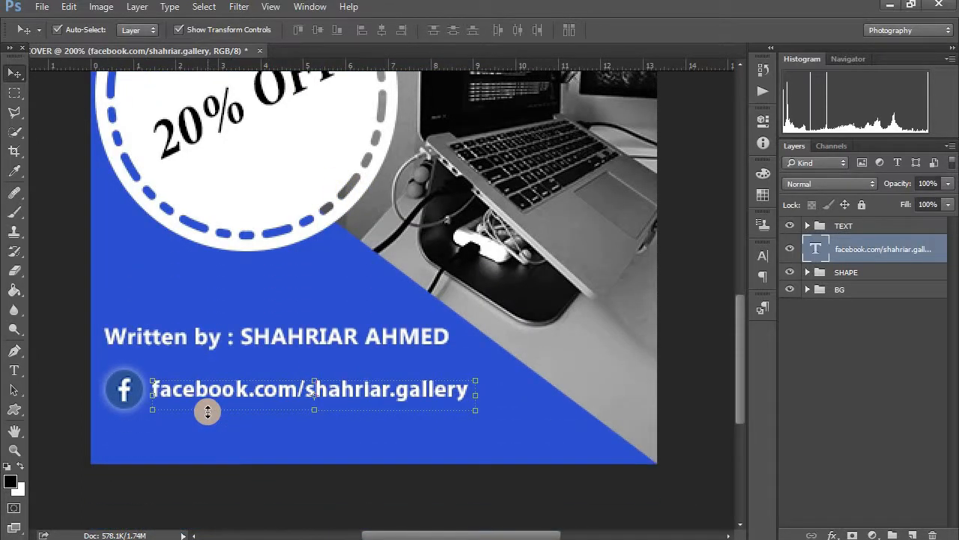
click(539, 483)
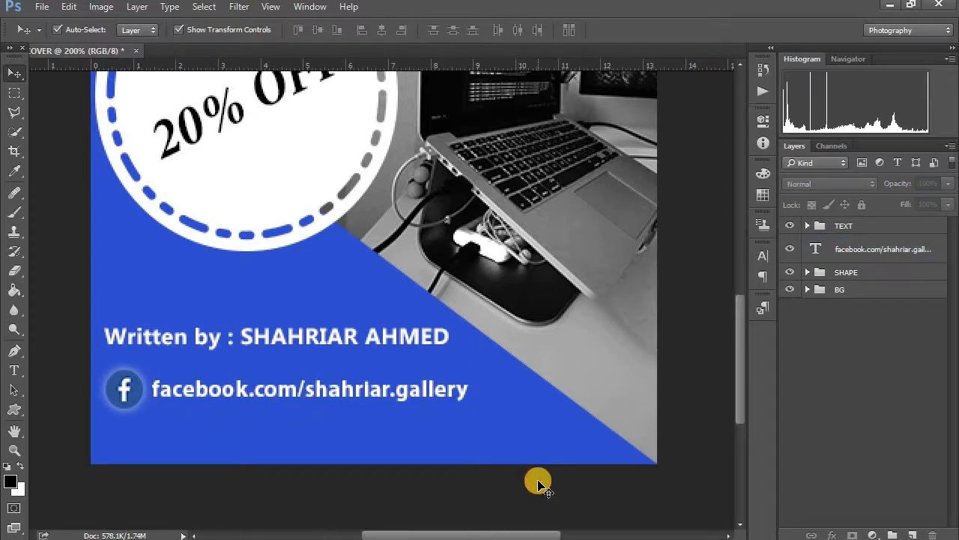
key(ctrl+minus)
key(ctrl+plus)
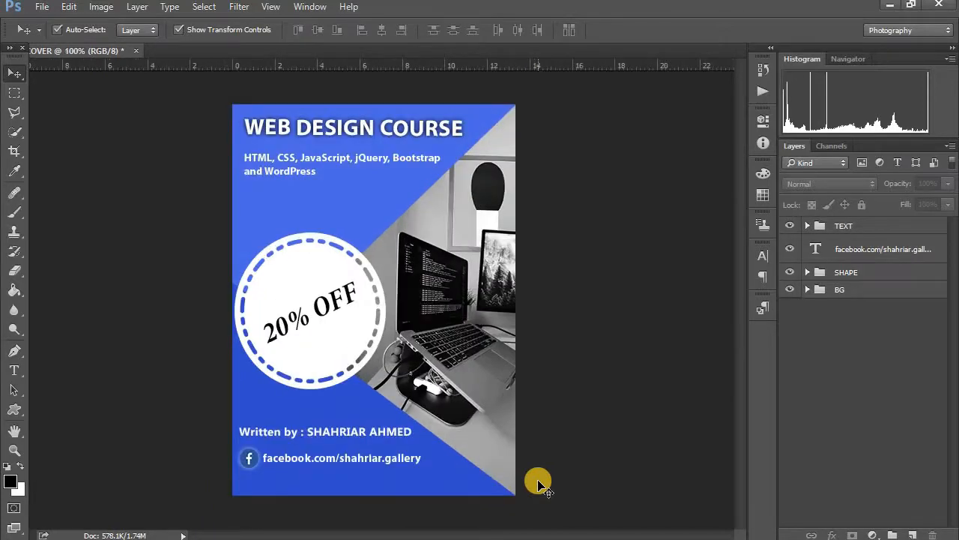